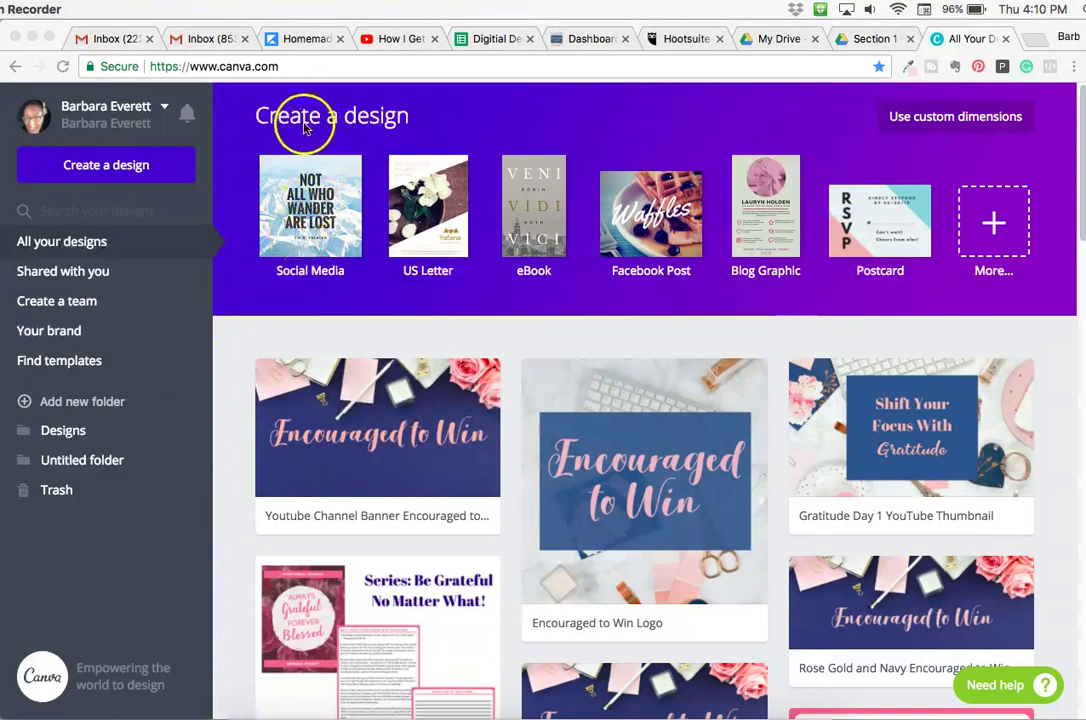
- Create a new blank 800 × 800 px Social Media design from the Canva home page
click(312, 200)
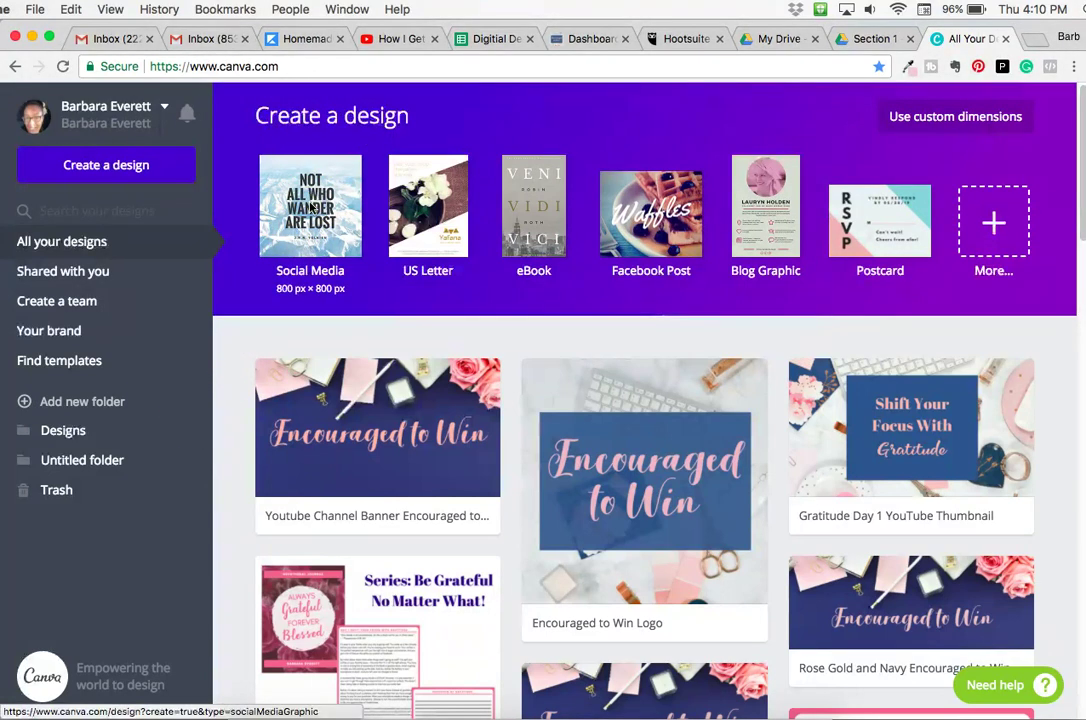
click(311, 204)
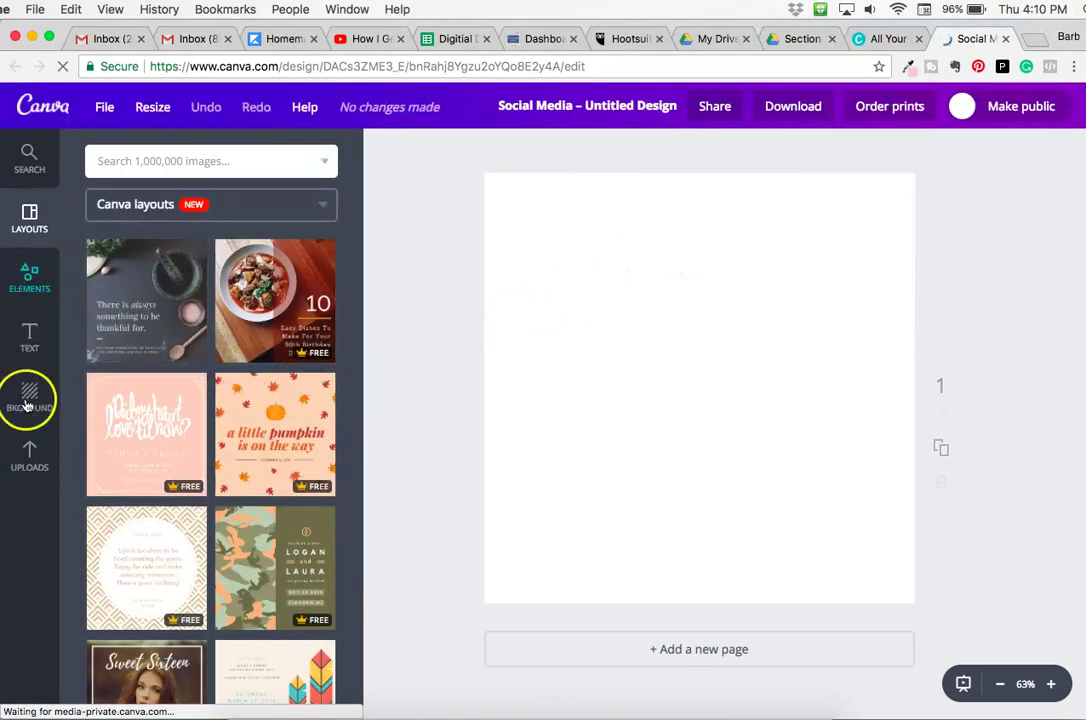
- Add the uploaded laptop, glasses and notebook photo and stretch it to fill the square page
click(34, 466)
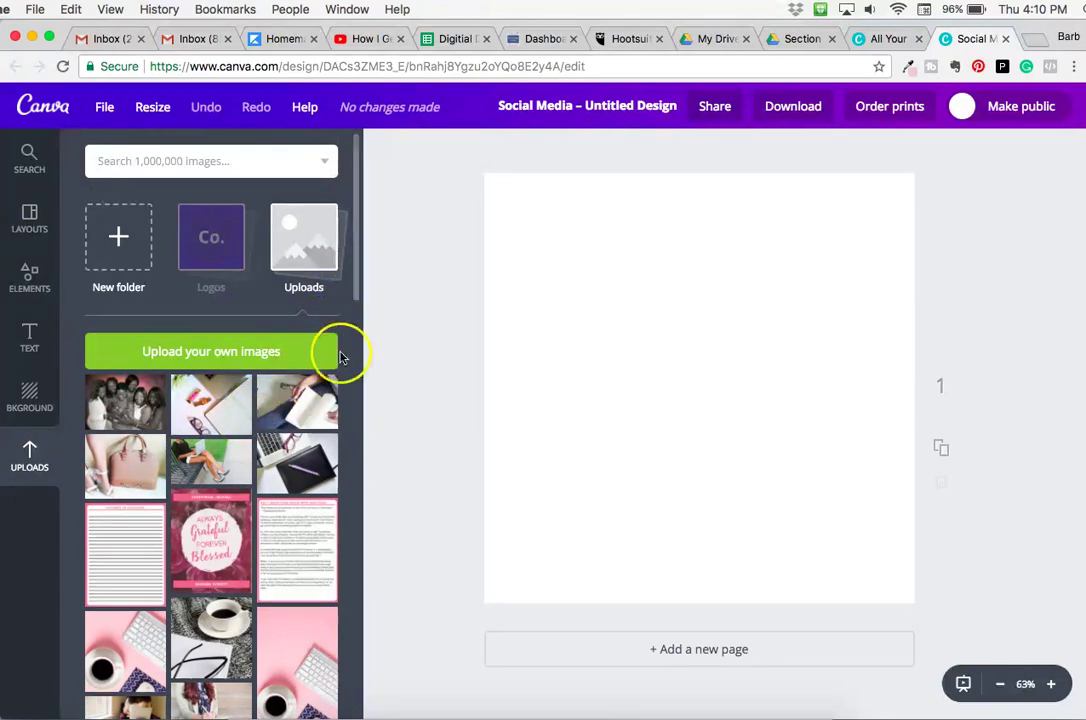
click(306, 484)
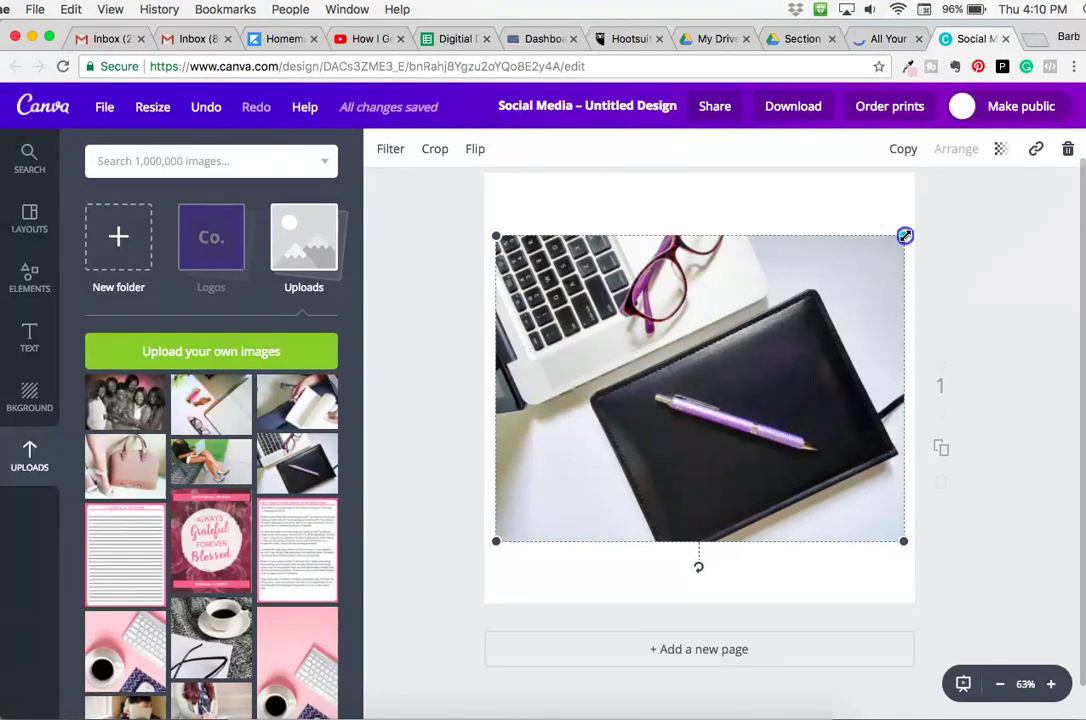
drag(905, 236, 986, 170)
click(967, 552)
drag(494, 542, 431, 625)
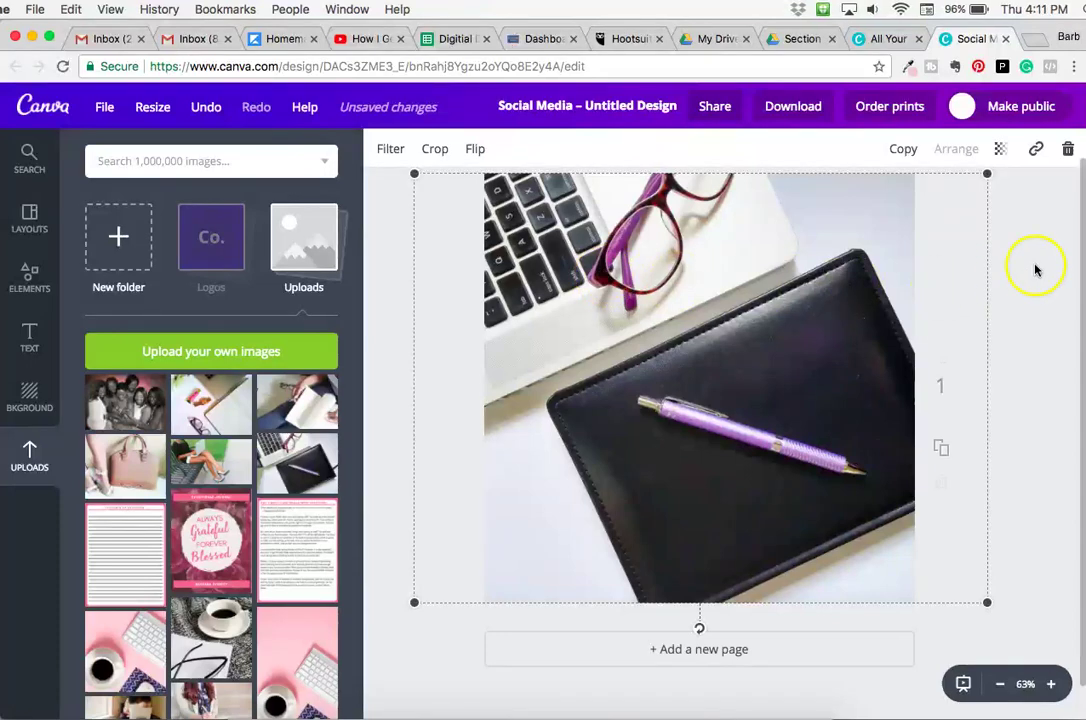
drag(776, 305, 773, 307)
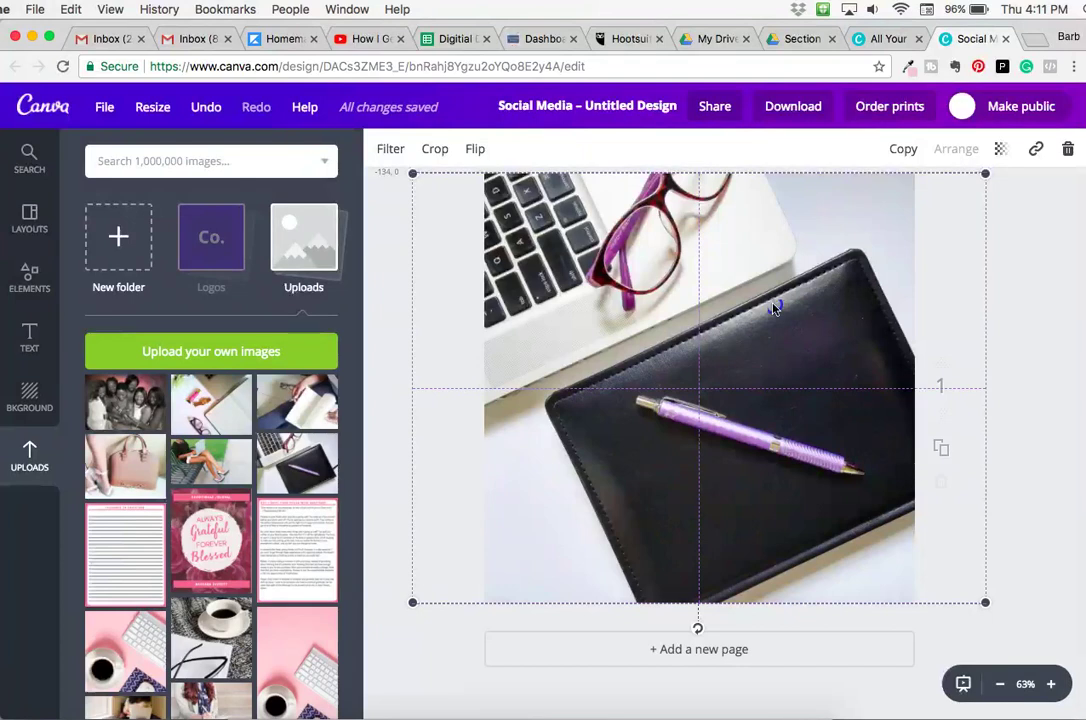
drag(773, 307, 775, 309)
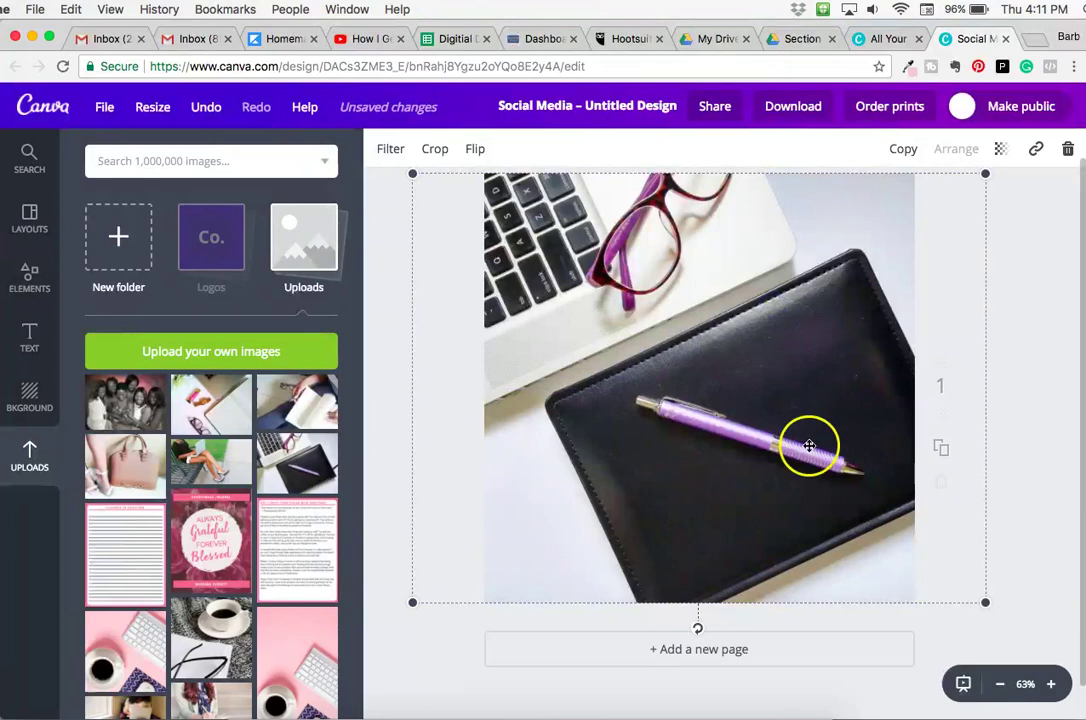
- Add a heading to the page and make its text white
click(29, 340)
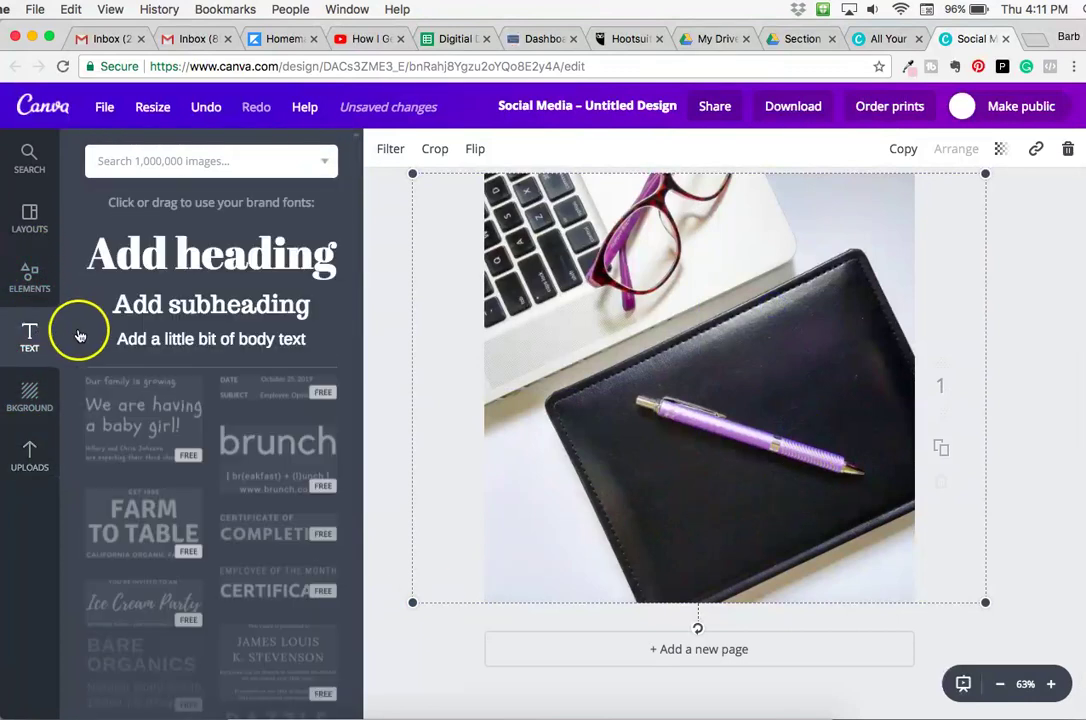
click(248, 258)
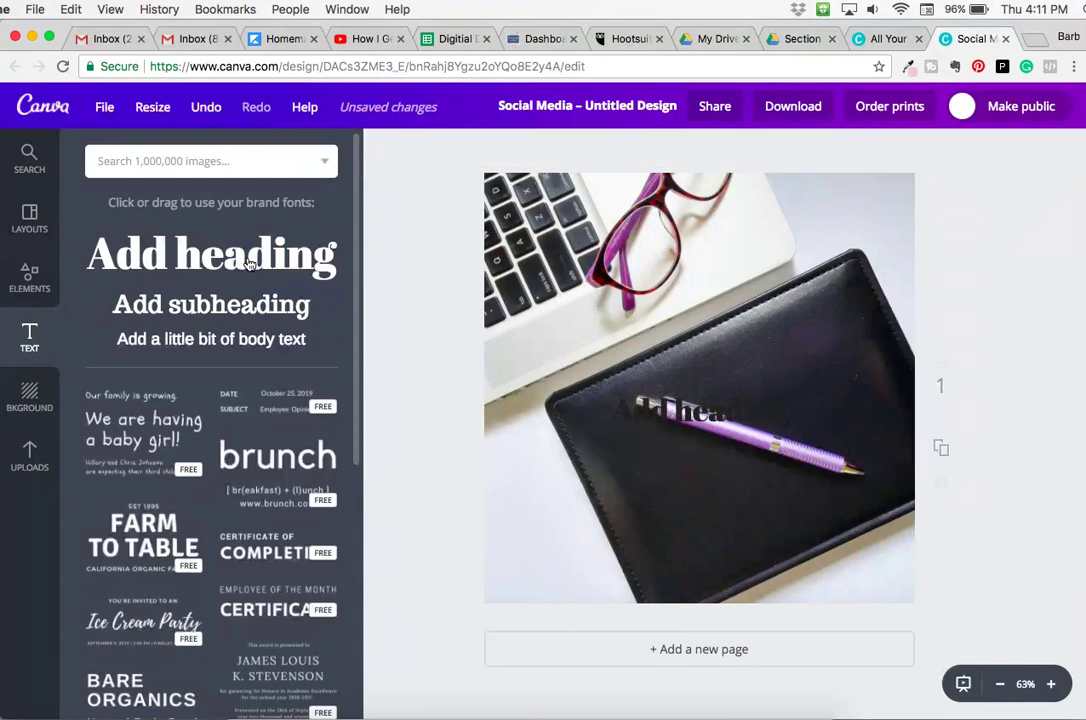
double_click(744, 385)
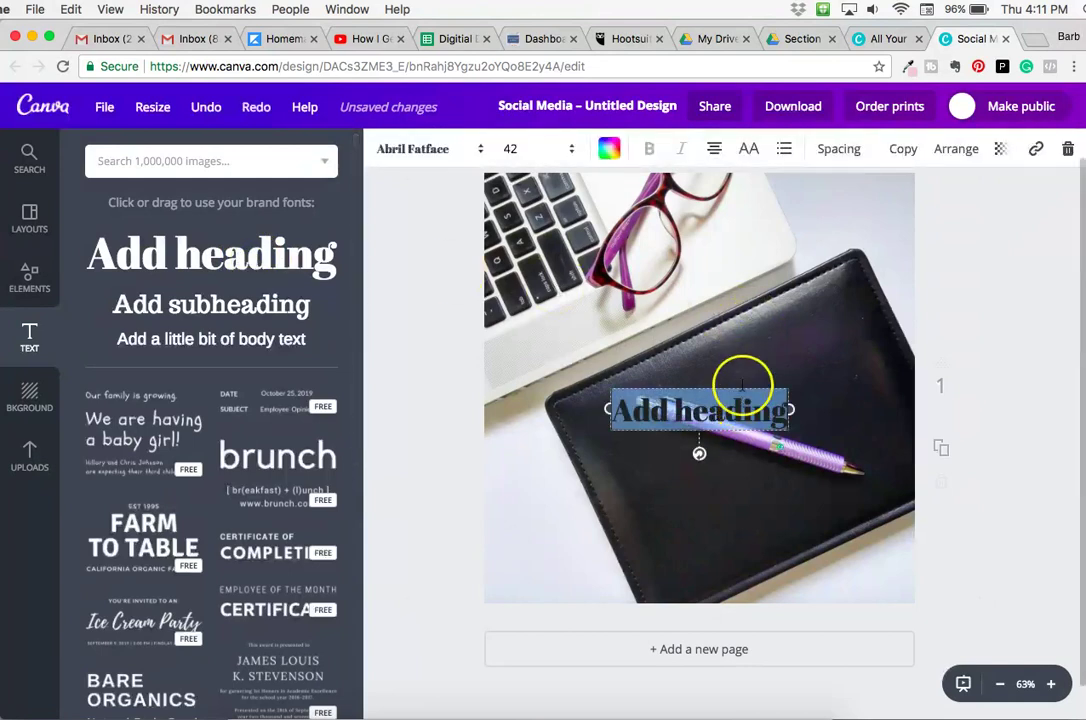
click(610, 149)
drag(788, 235, 790, 360)
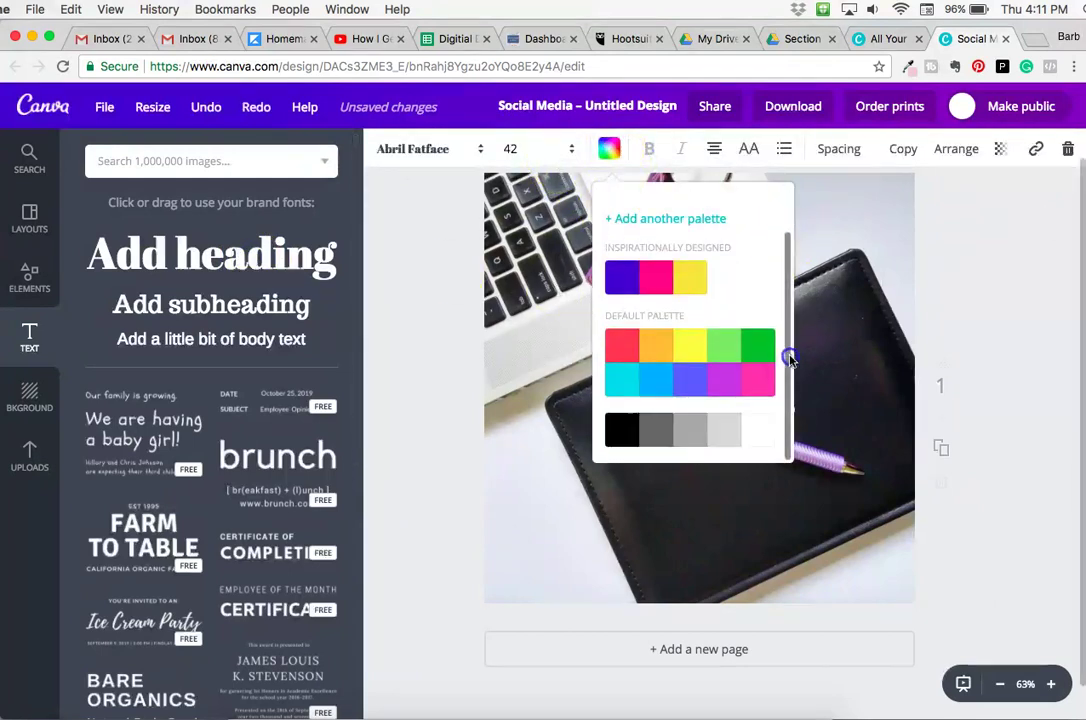
click(757, 430)
click(764, 436)
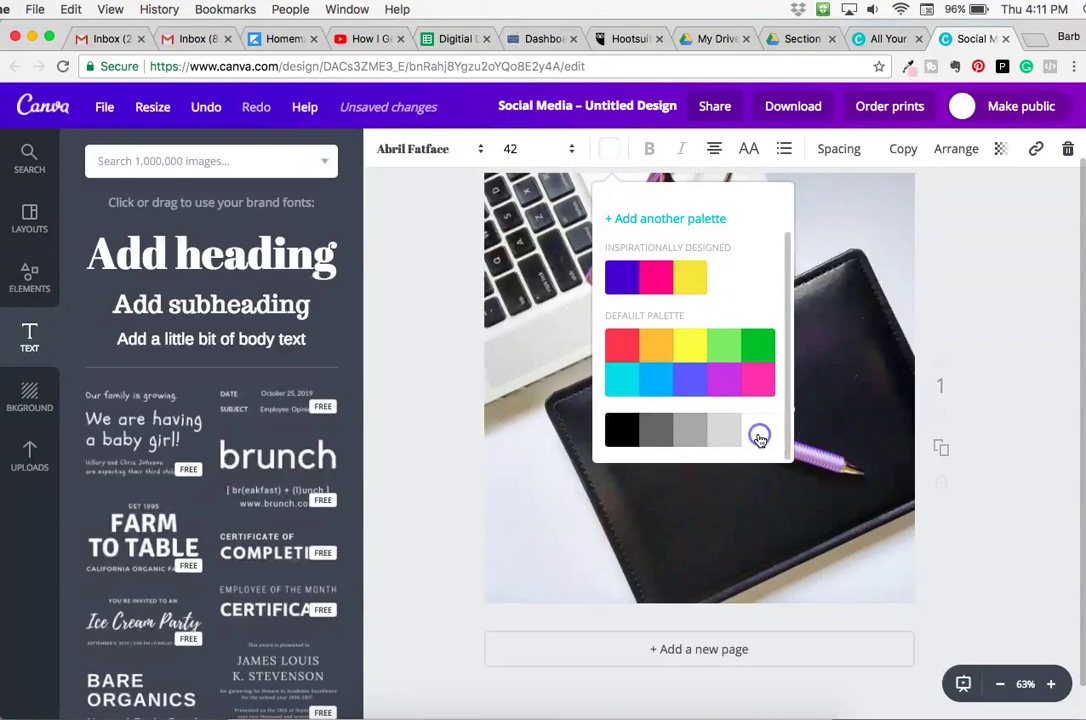
click(577, 461)
click(717, 461)
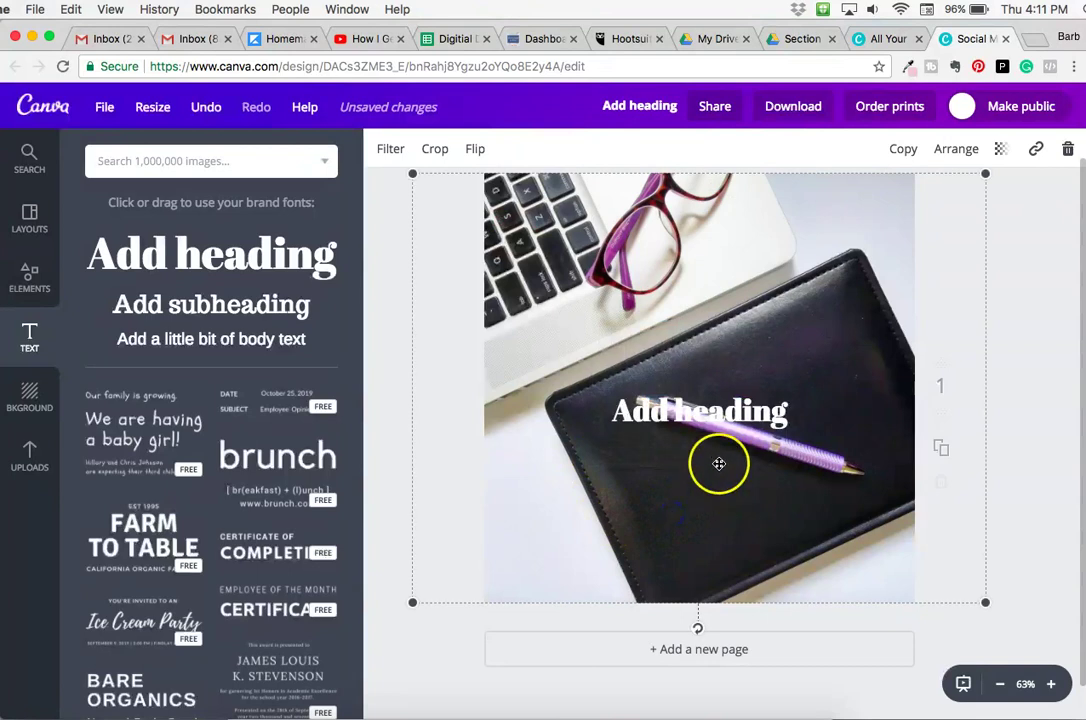
- Change the heading text to 'People are not buying your products. They are buying you.'
double_click(707, 414)
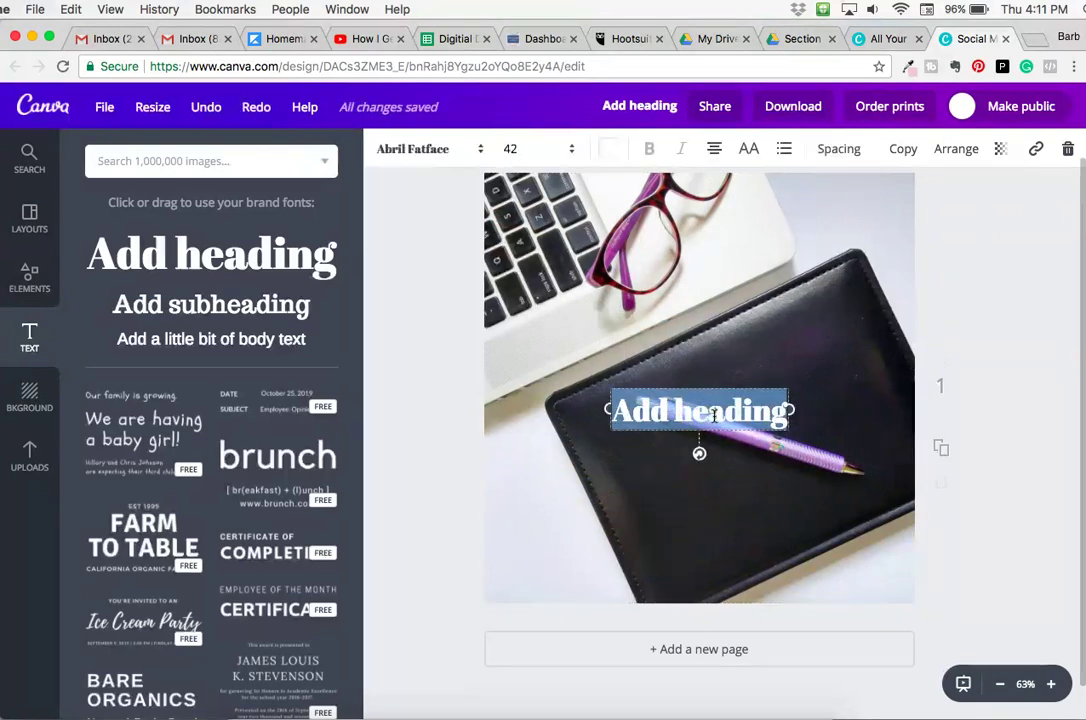
text(People)
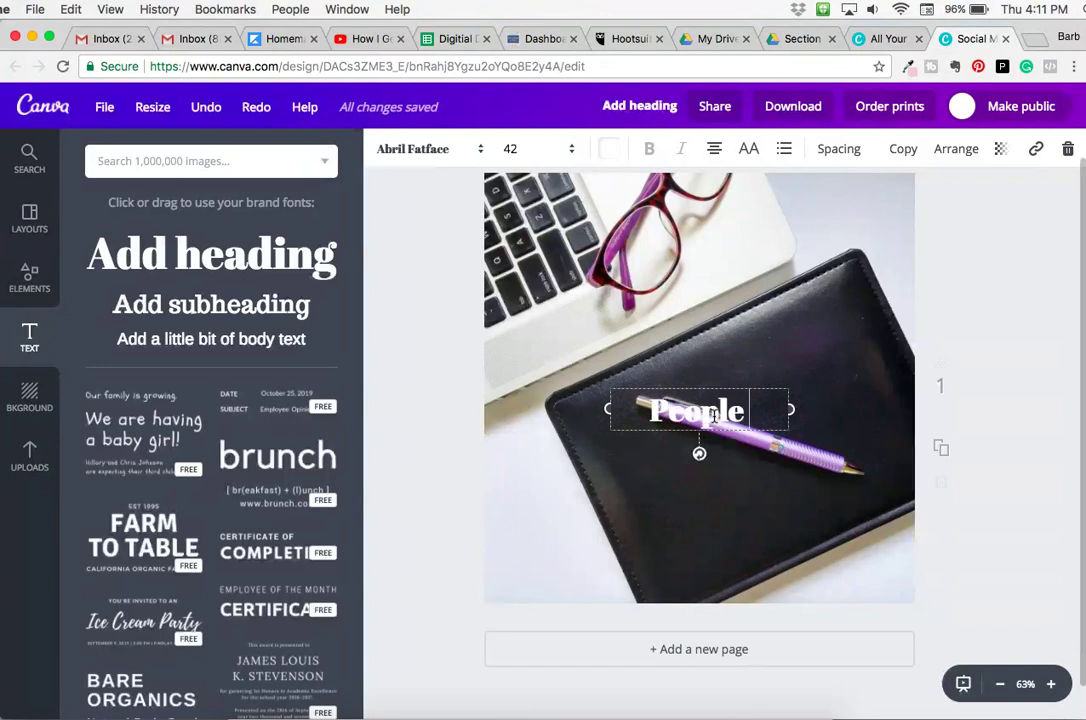
text( do not)
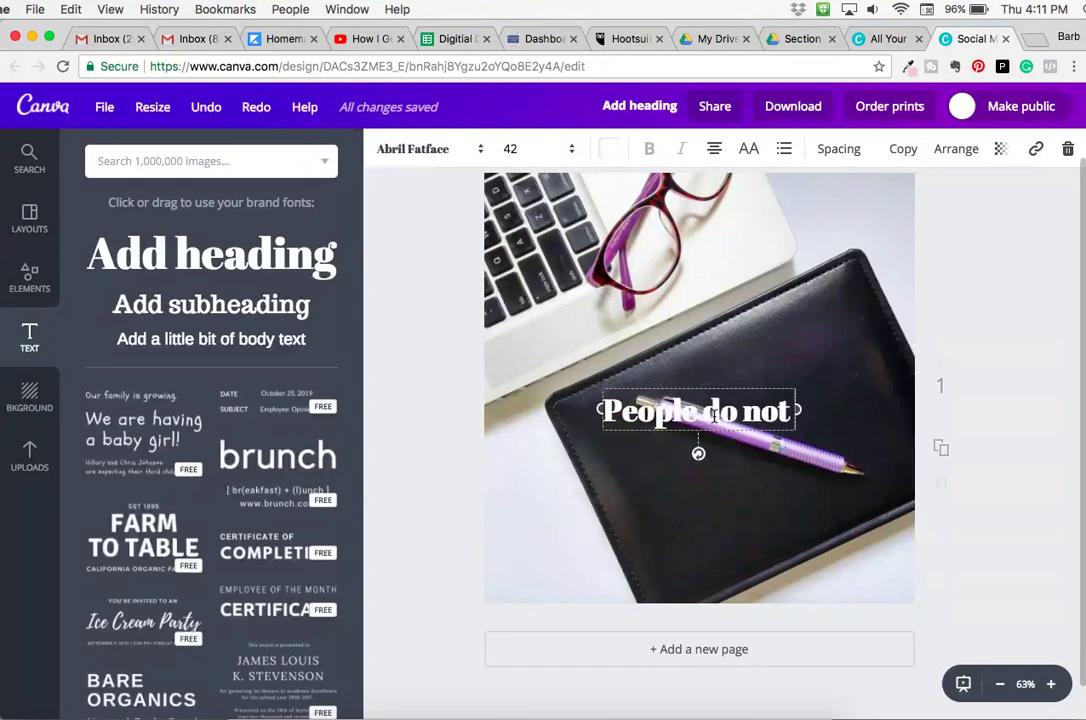
text( purchase you)
key(BackSpace)
key(BackSpace)
key(BackSpace)
text(yo)
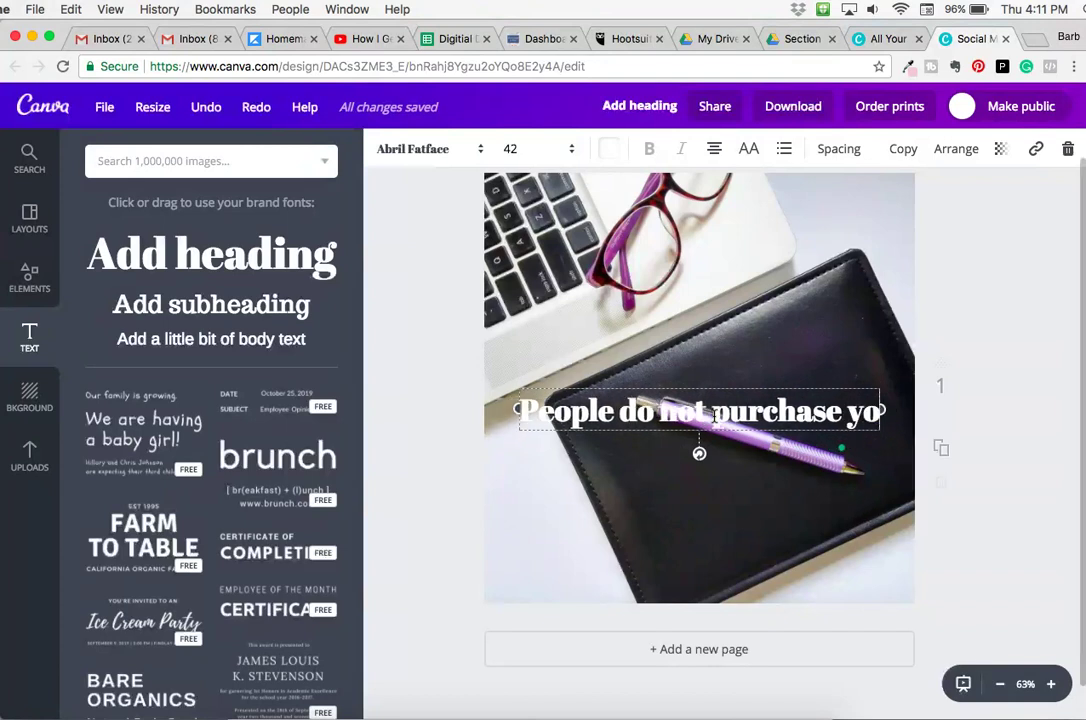
text(ur products. They are buying you.)
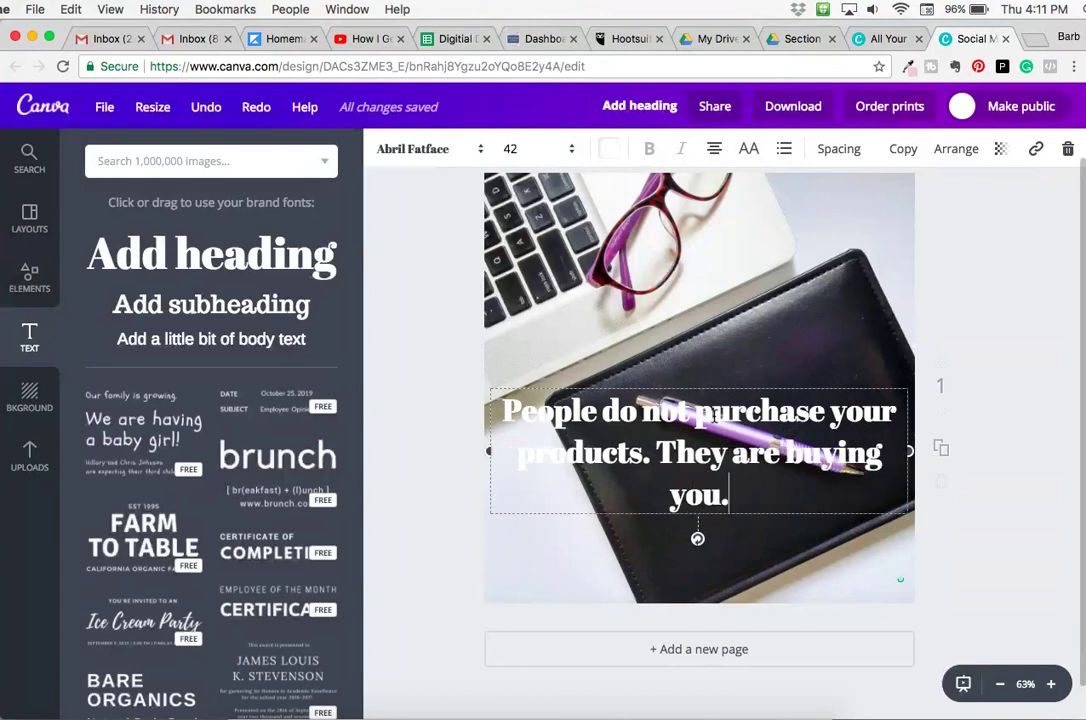
click(821, 411)
key(BackSpace)
key(BackSpace)
key(BackSpace)
key(BackSpace)
key(BackSpace)
key(BackSpace)
key(BackSpace)
key(BackSpace)
key(BackSpace)
key(BackSpace)
key(BackSpace)
key(BackSpace)
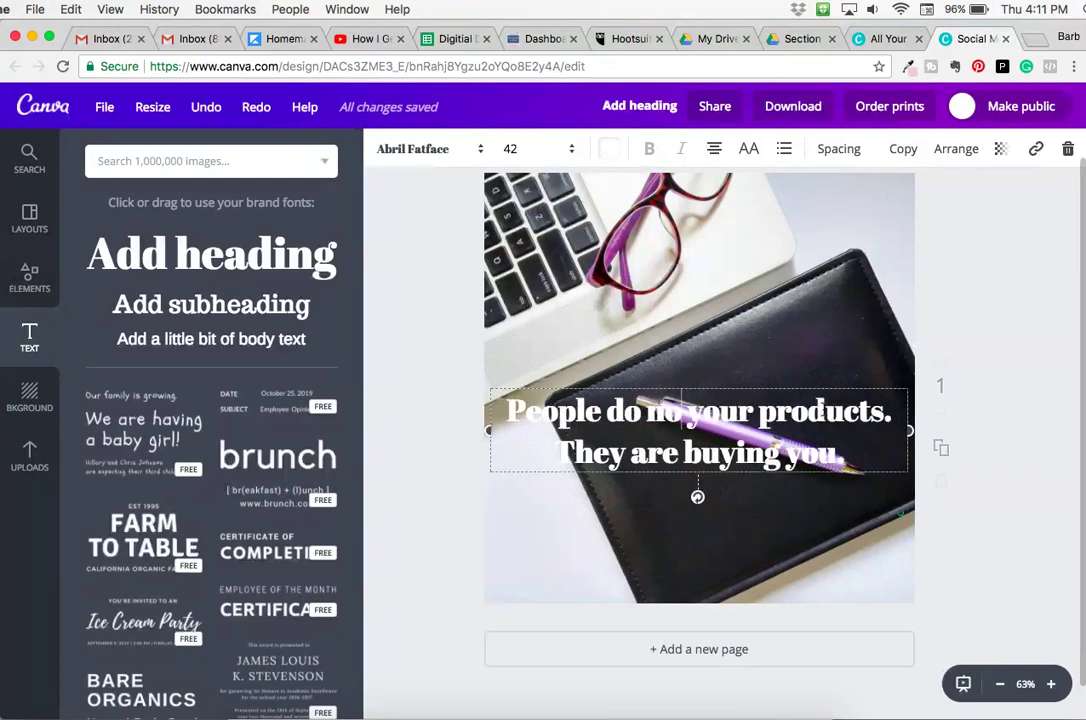
key(BackSpace)
key(BackSpace)
key(BackSpace)
text(are not buying)
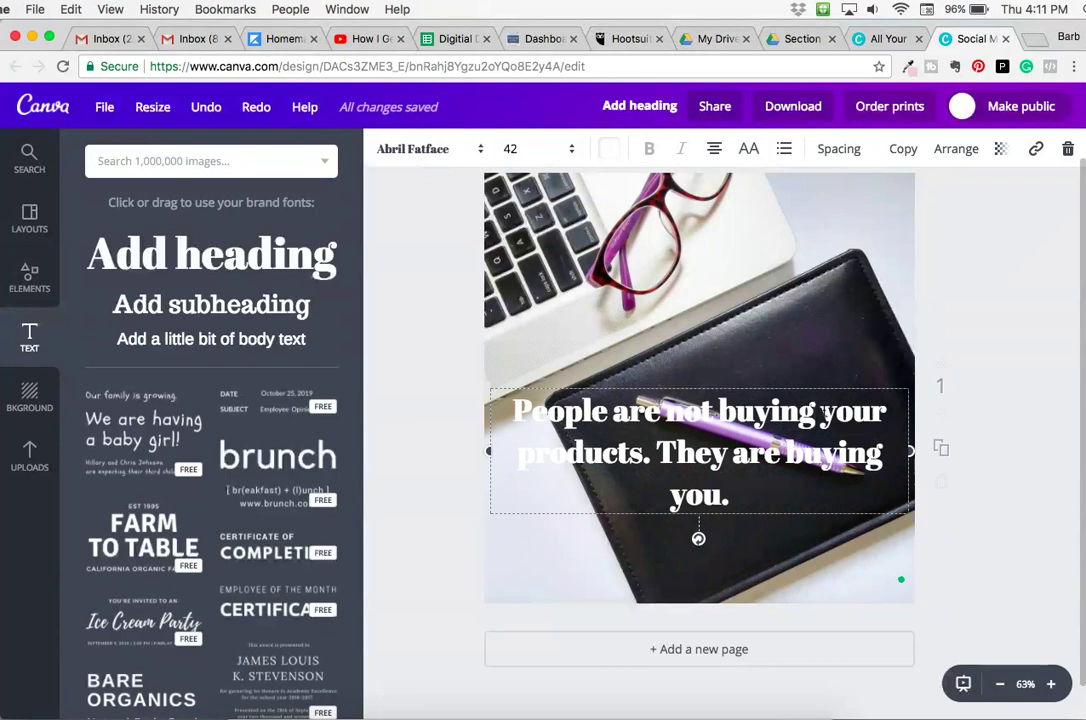
- Move the quote higher on the photo and recolour it pink
drag(802, 366, 805, 311)
click(610, 150)
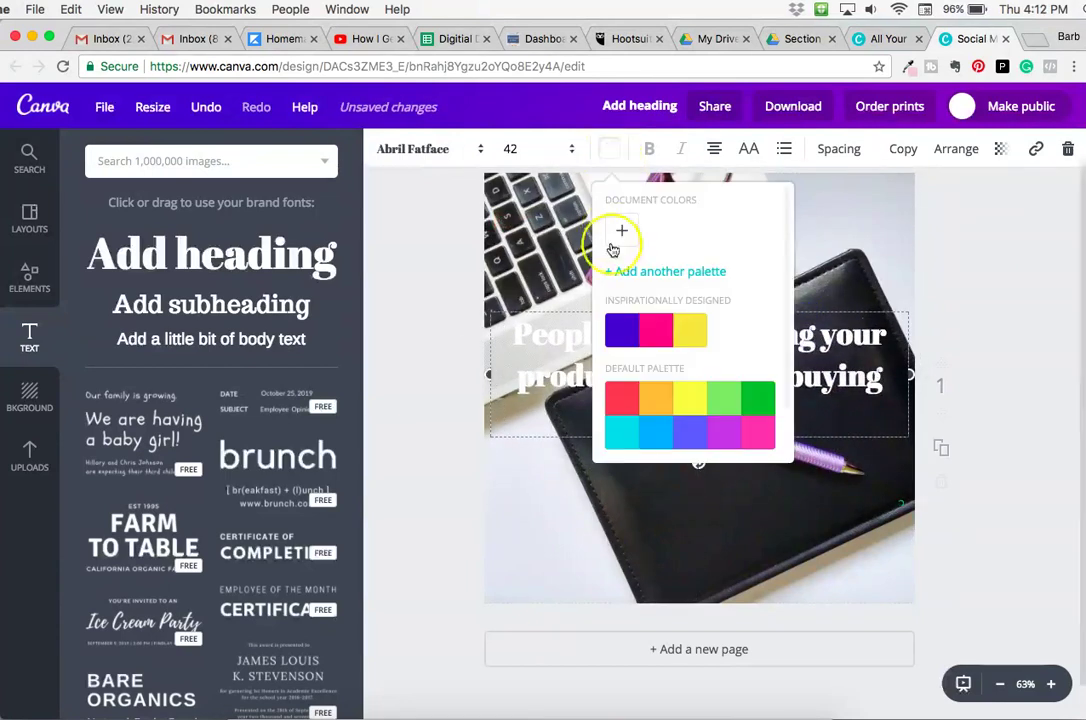
click(652, 328)
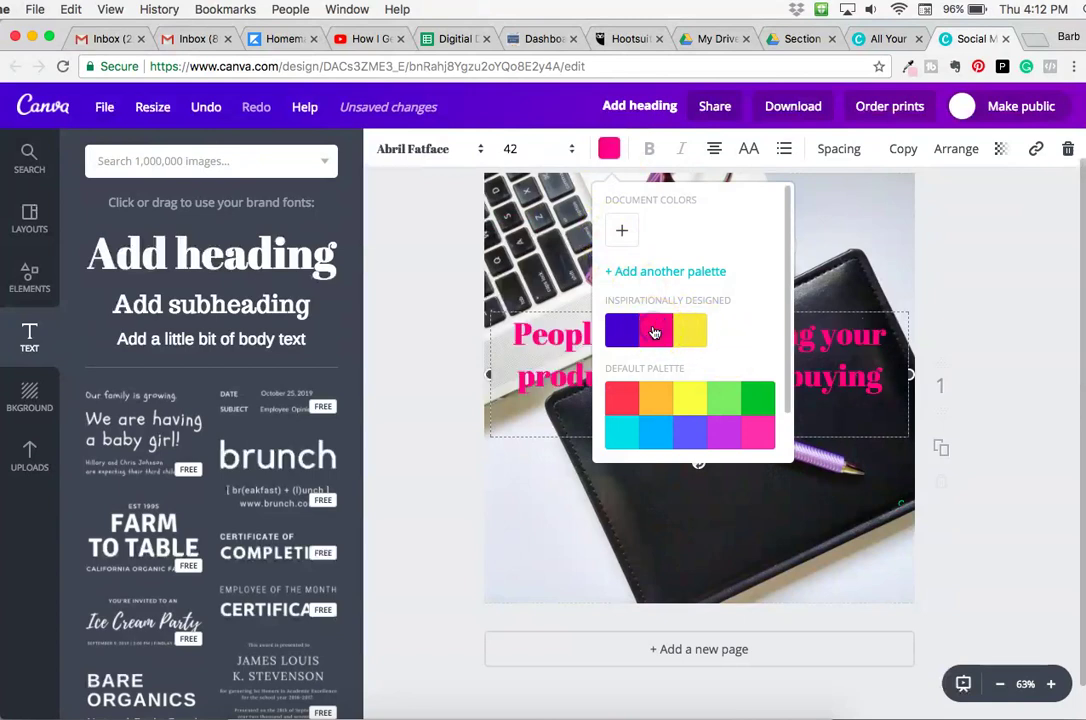
click(841, 215)
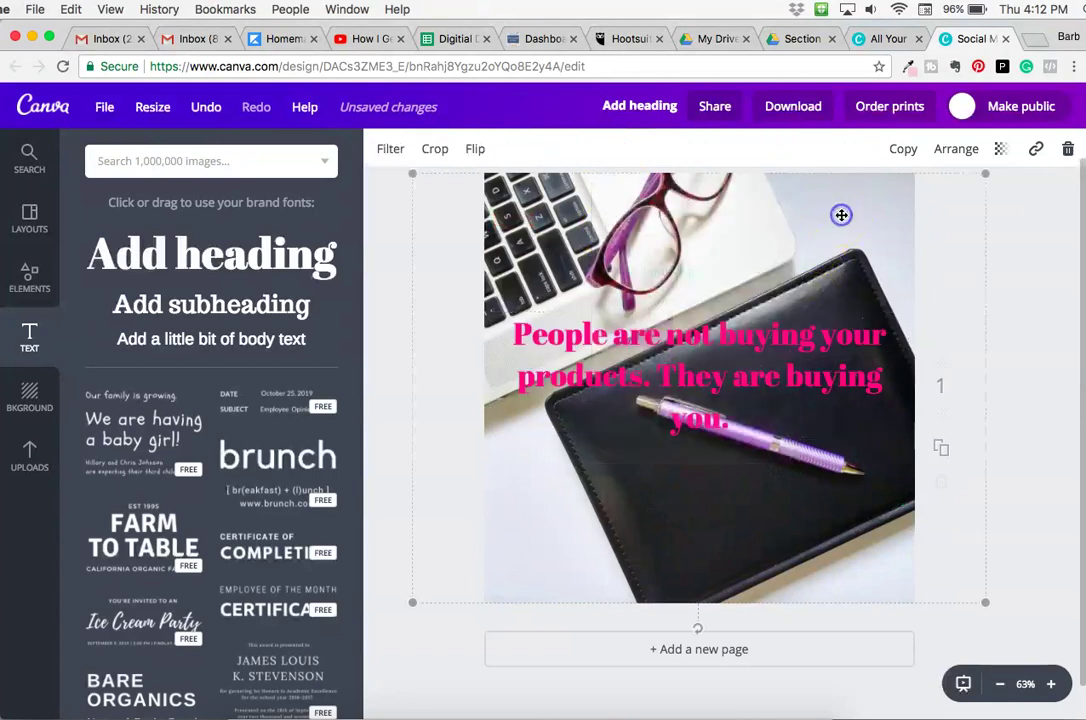
click(781, 332)
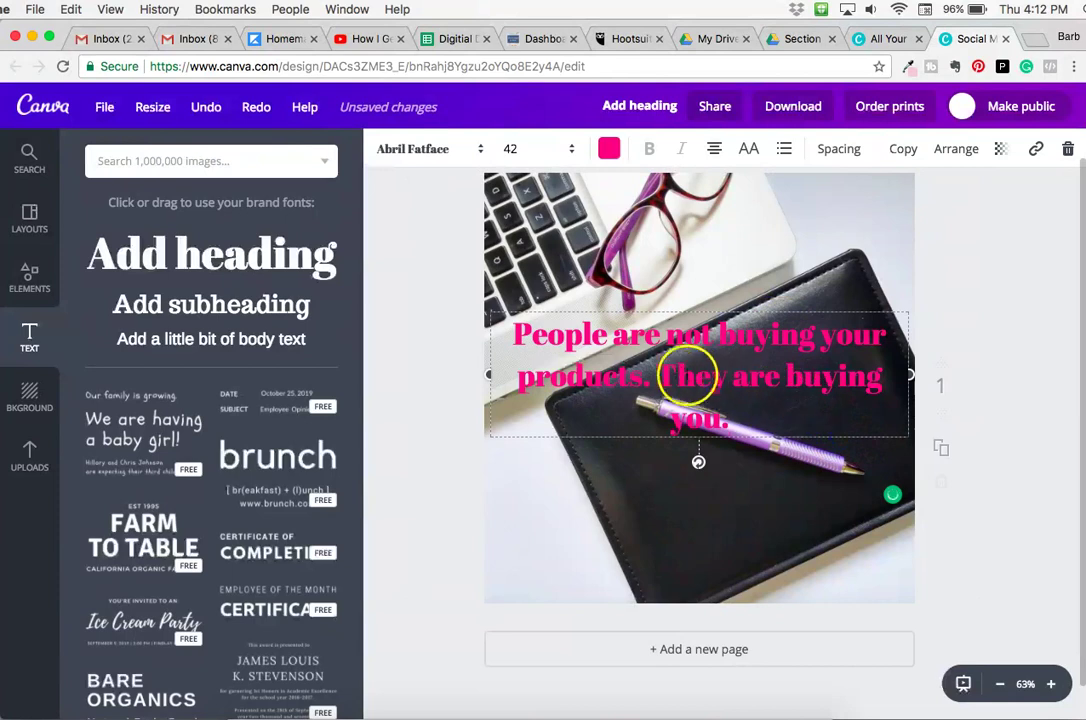
- Set the quote to size 48, wrap it onto four lines and centre it over the notebook
drag(892, 370, 780, 355)
drag(679, 311, 738, 325)
click(540, 149)
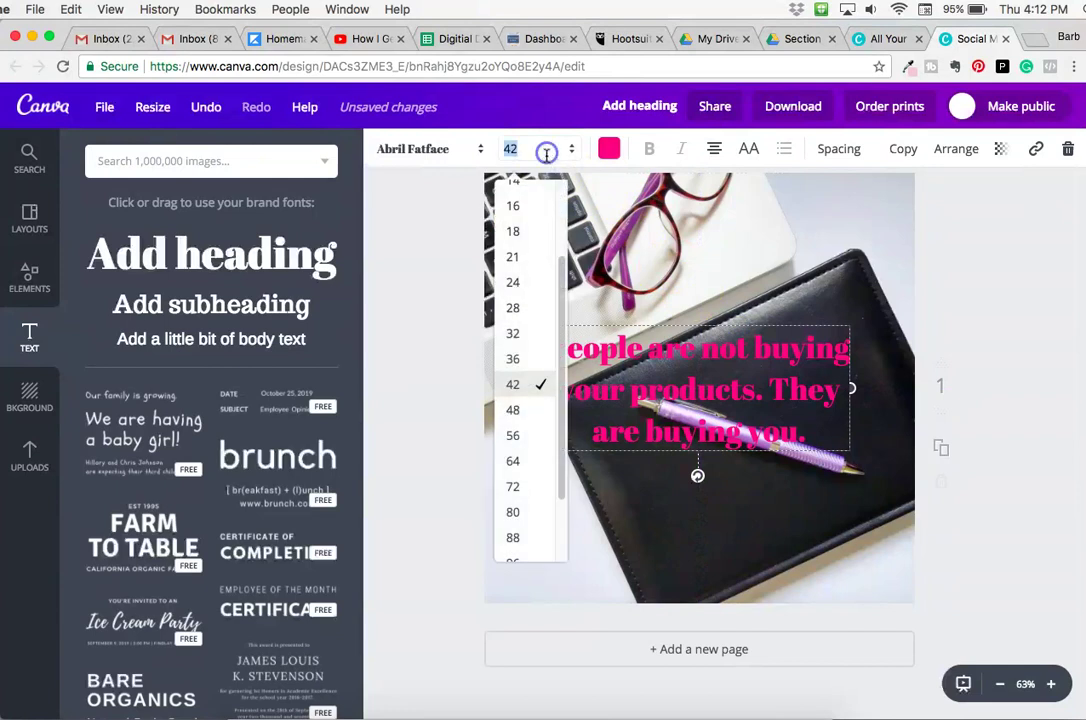
click(538, 410)
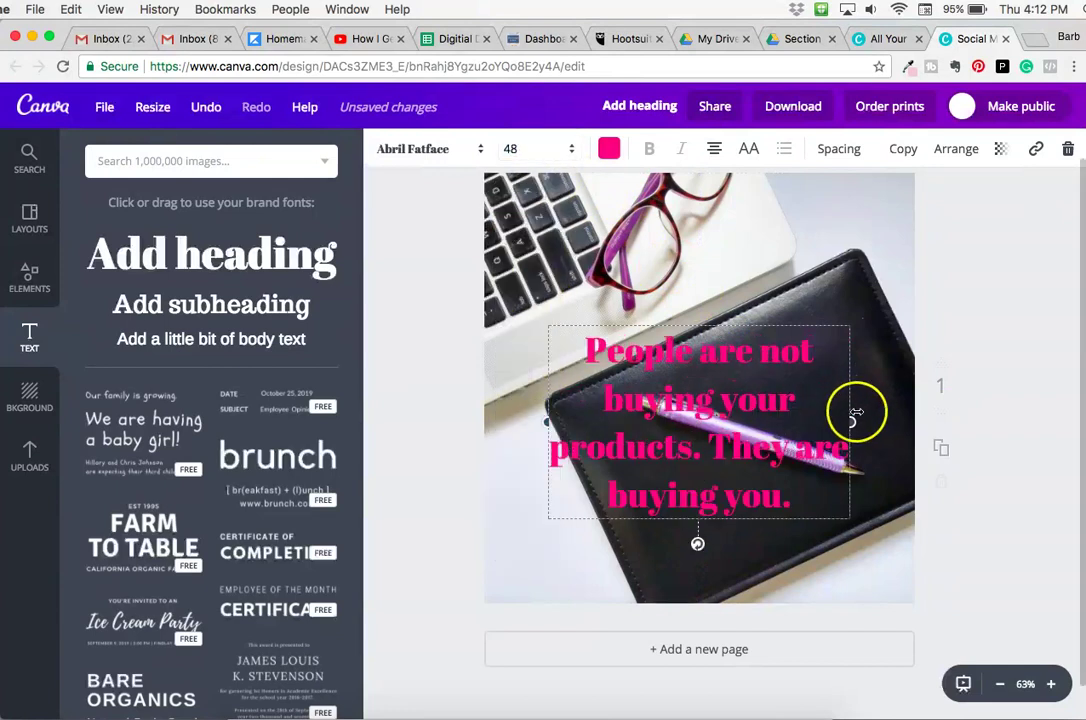
drag(850, 422, 887, 398)
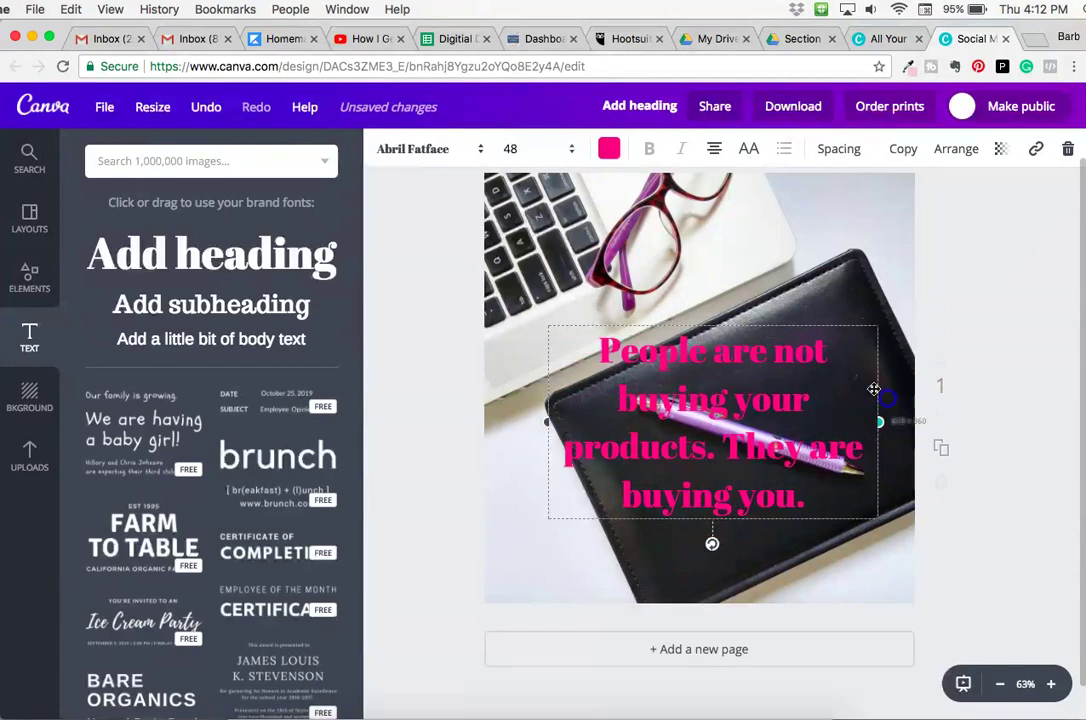
drag(734, 322, 722, 290)
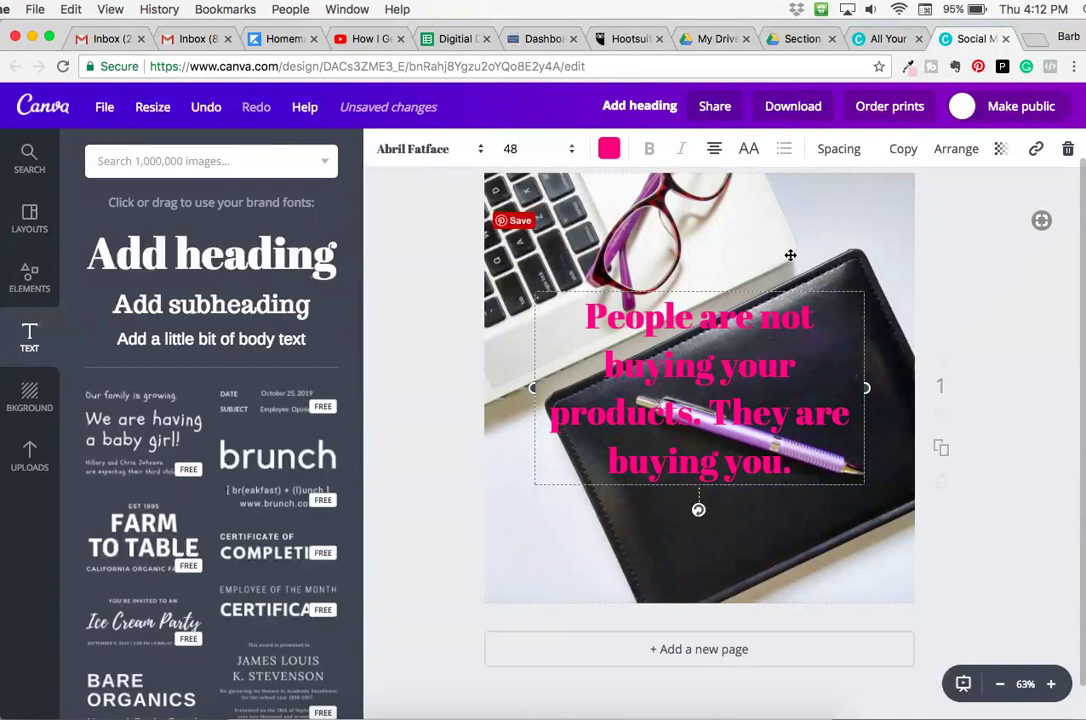
- Preview the quote text in yellow
click(798, 240)
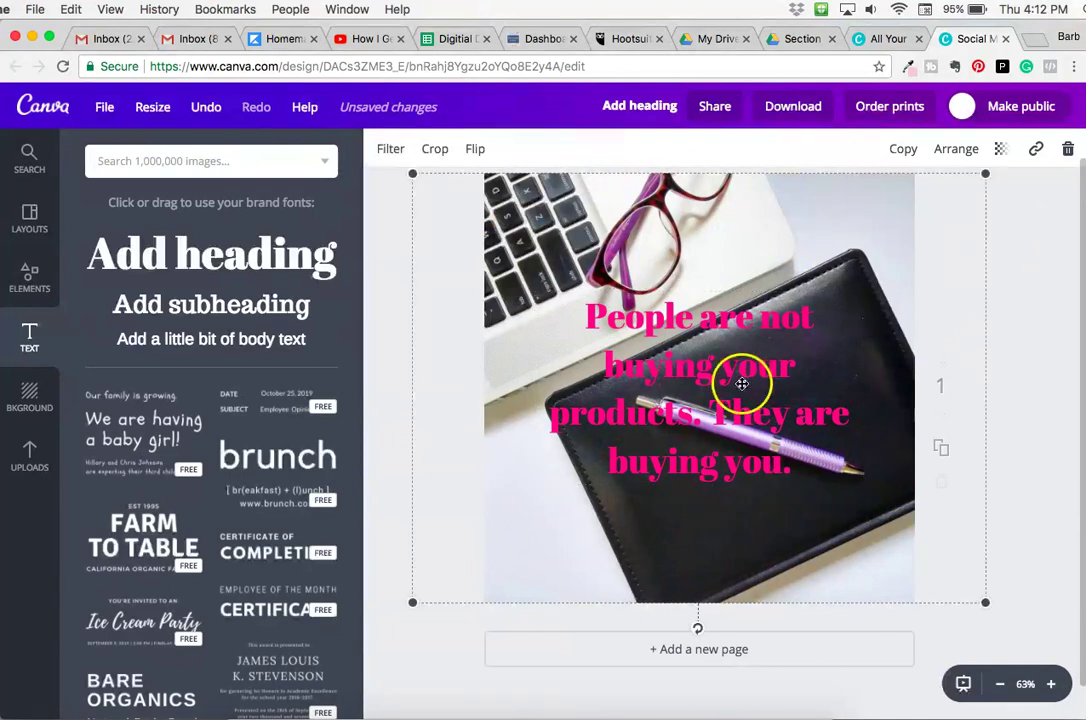
click(687, 406)
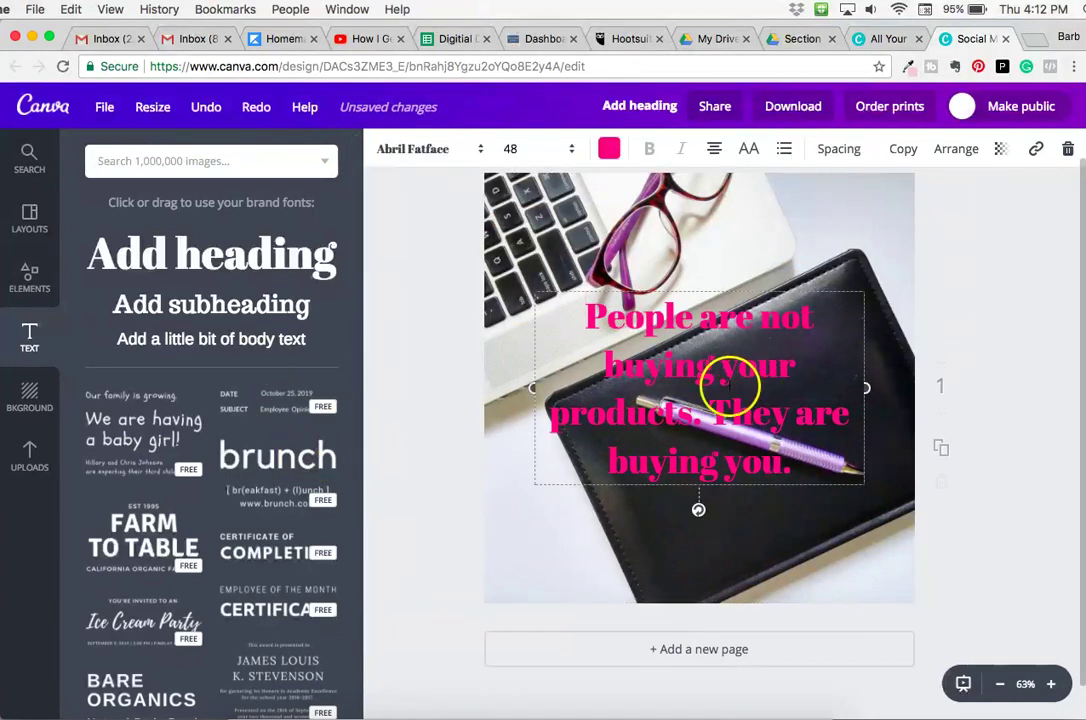
click(609, 150)
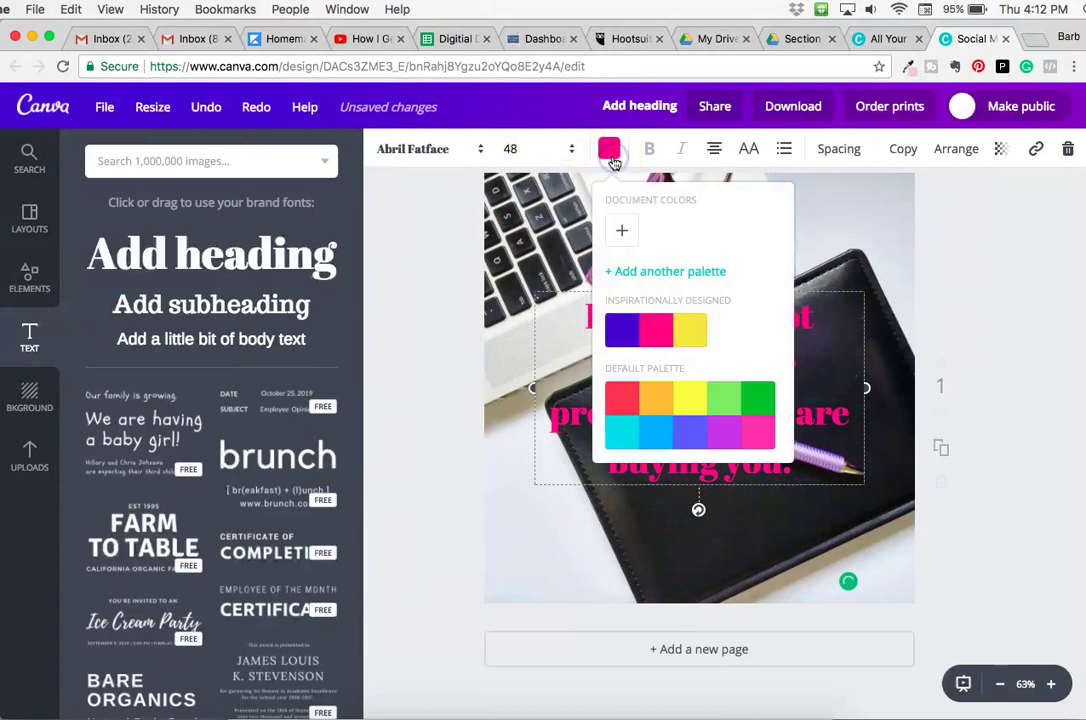
click(692, 329)
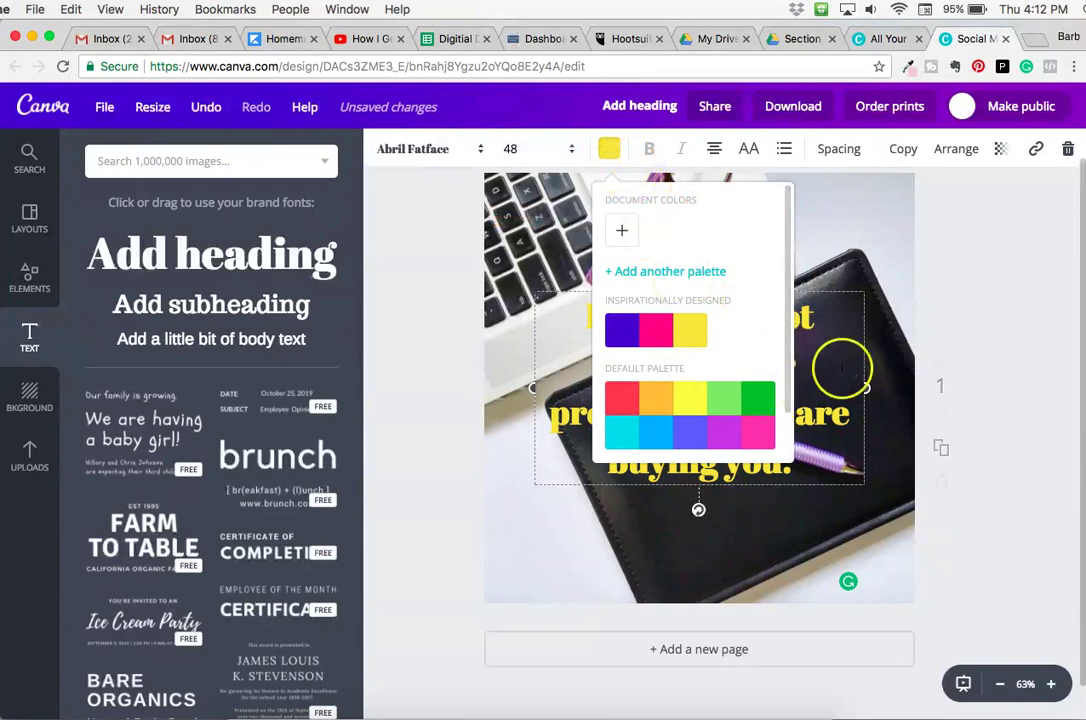
click(940, 320)
- Try blue-violet on the quote, then return it to pink
click(609, 149)
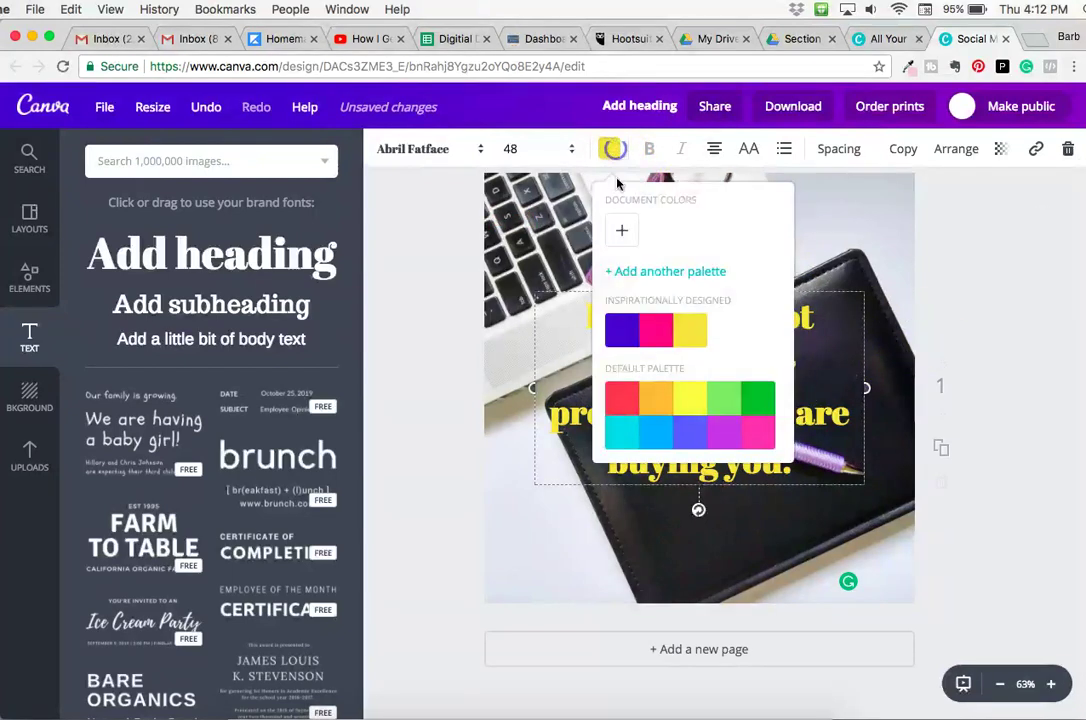
scroll(778, 303, down, 2)
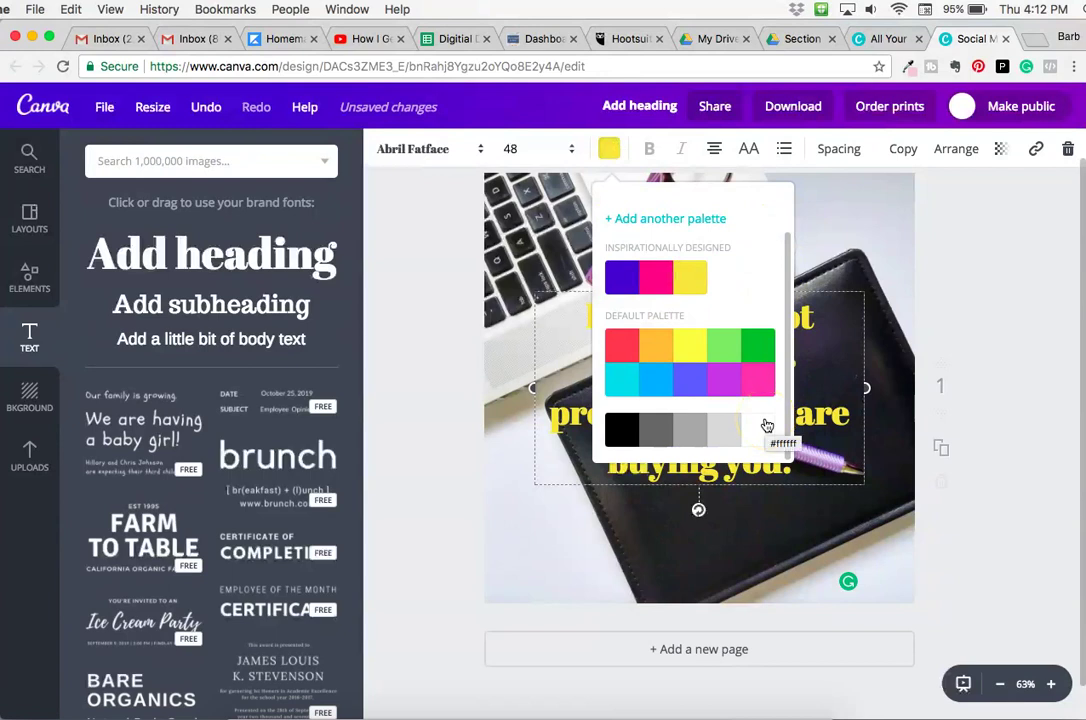
click(689, 381)
click(765, 387)
click(448, 182)
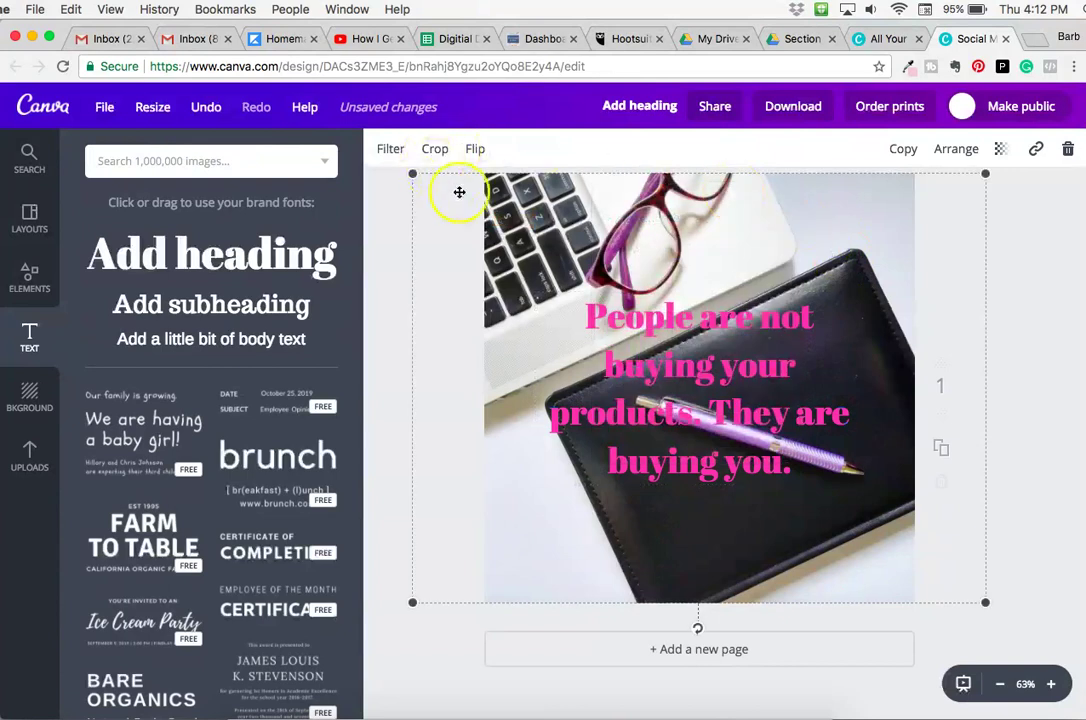
click(773, 406)
click(440, 149)
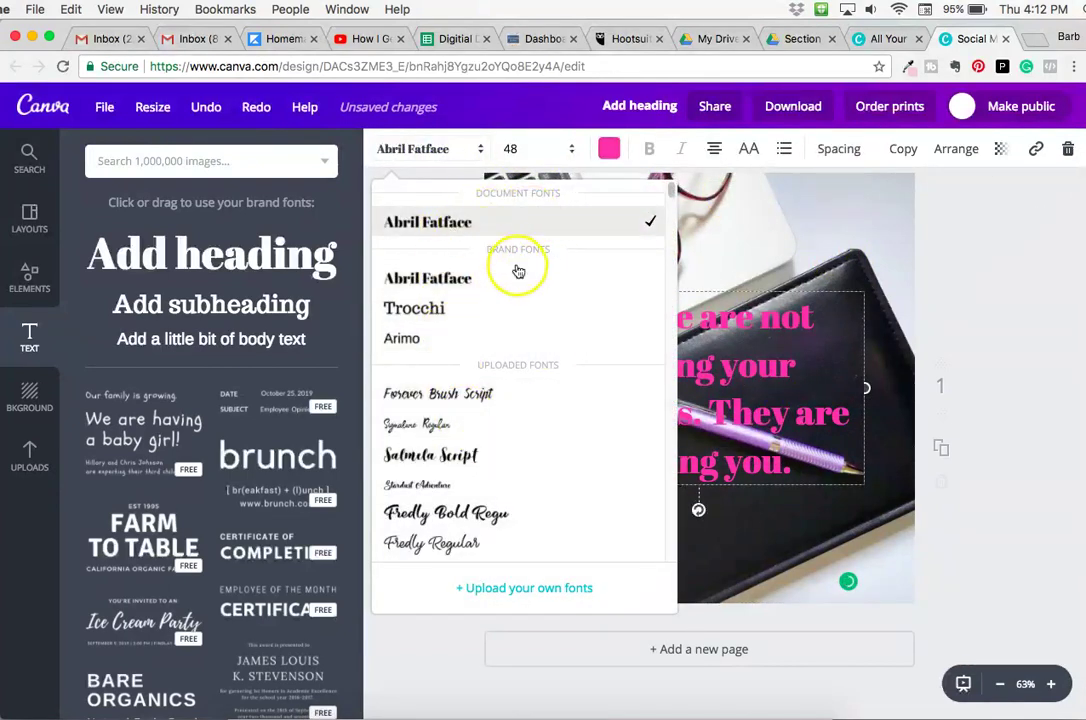
- Try the DANZO and Fredly Bold fonts on the quote, then settle on Winter Script
mouse_move(672, 212)
mouse_down()
mouse_move(679, 312)
mouse_move(676, 194)
mouse_up()
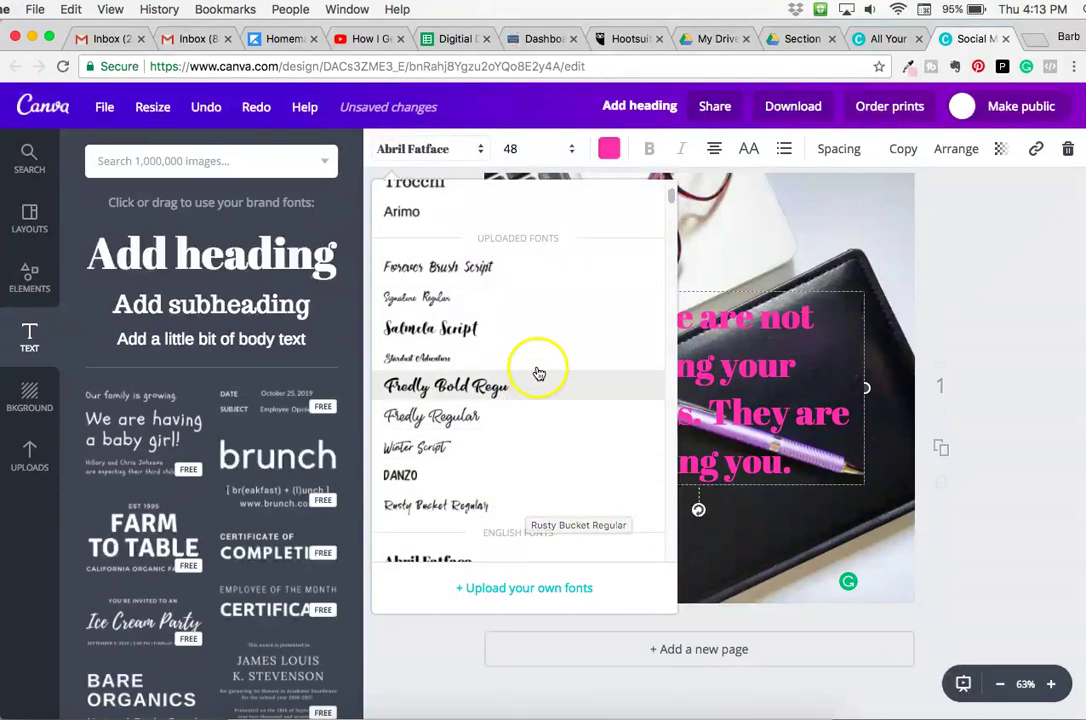
click(494, 472)
click(445, 150)
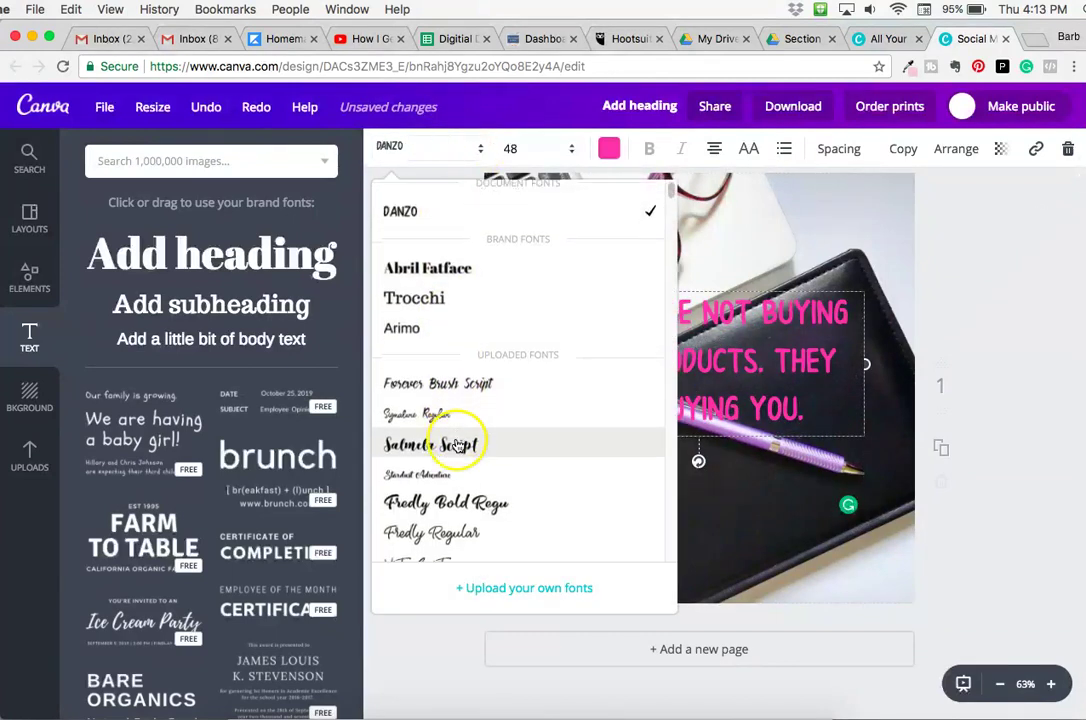
scroll(458, 445, down, 1)
click(461, 400)
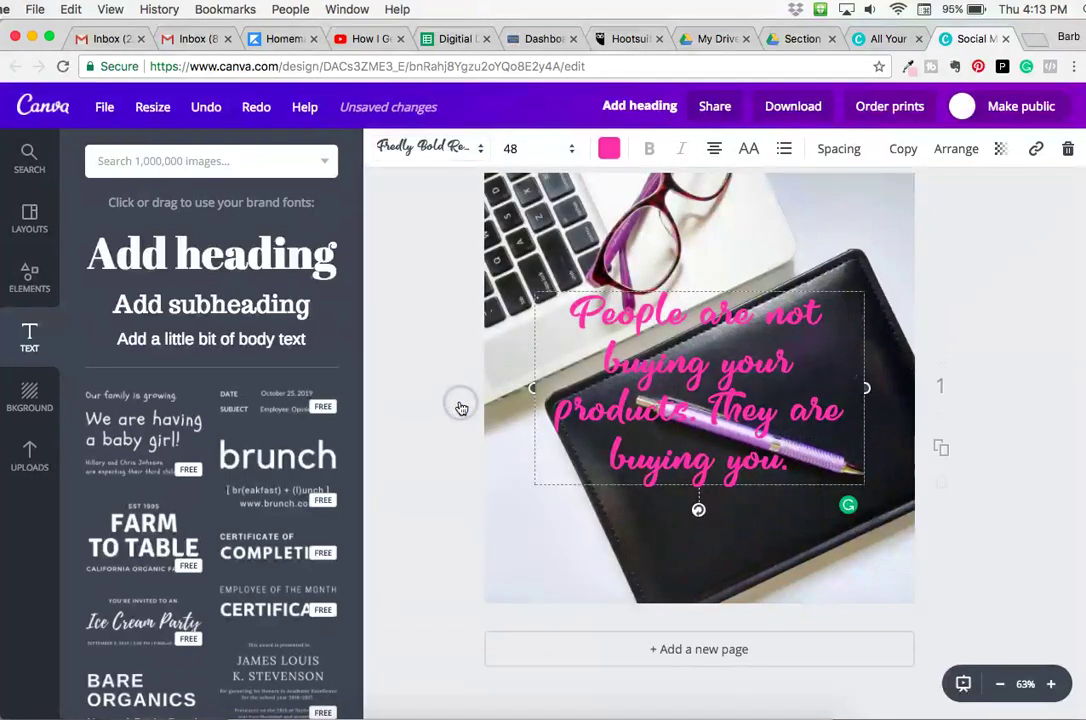
click(425, 145)
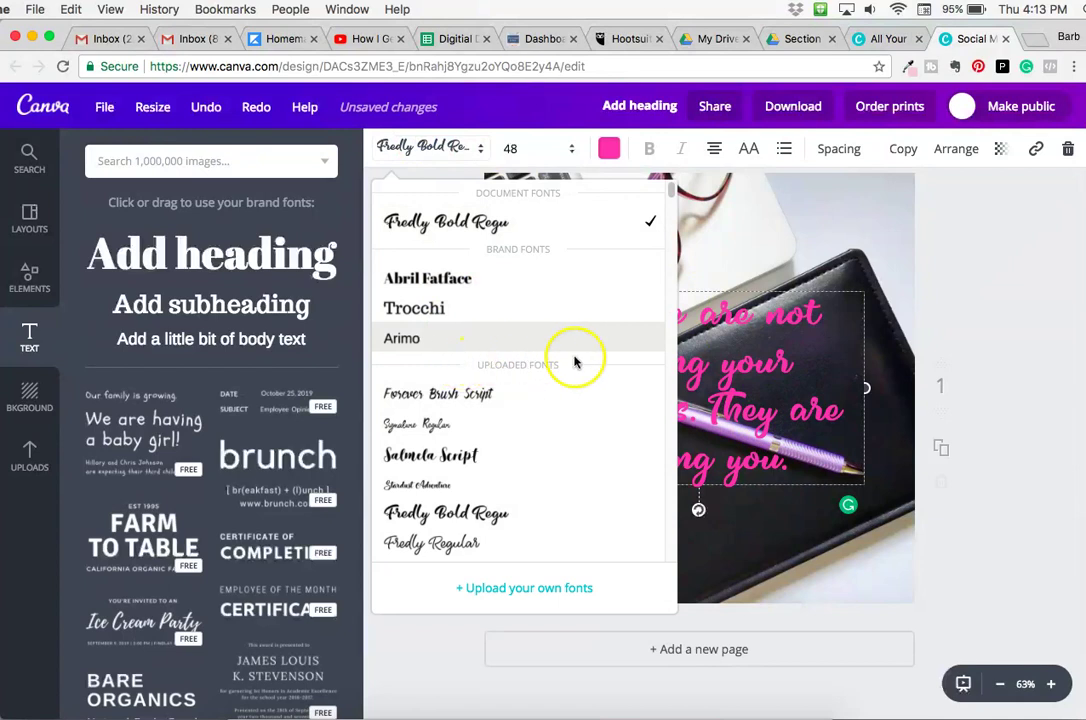
scroll(550, 370, down, 2)
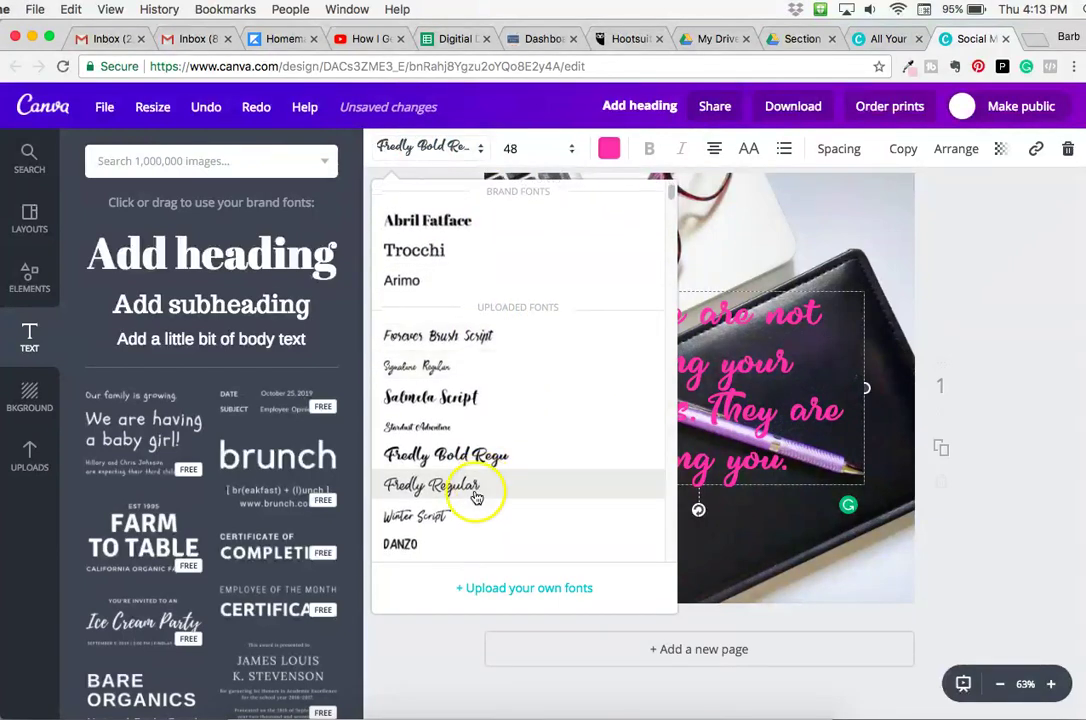
click(465, 516)
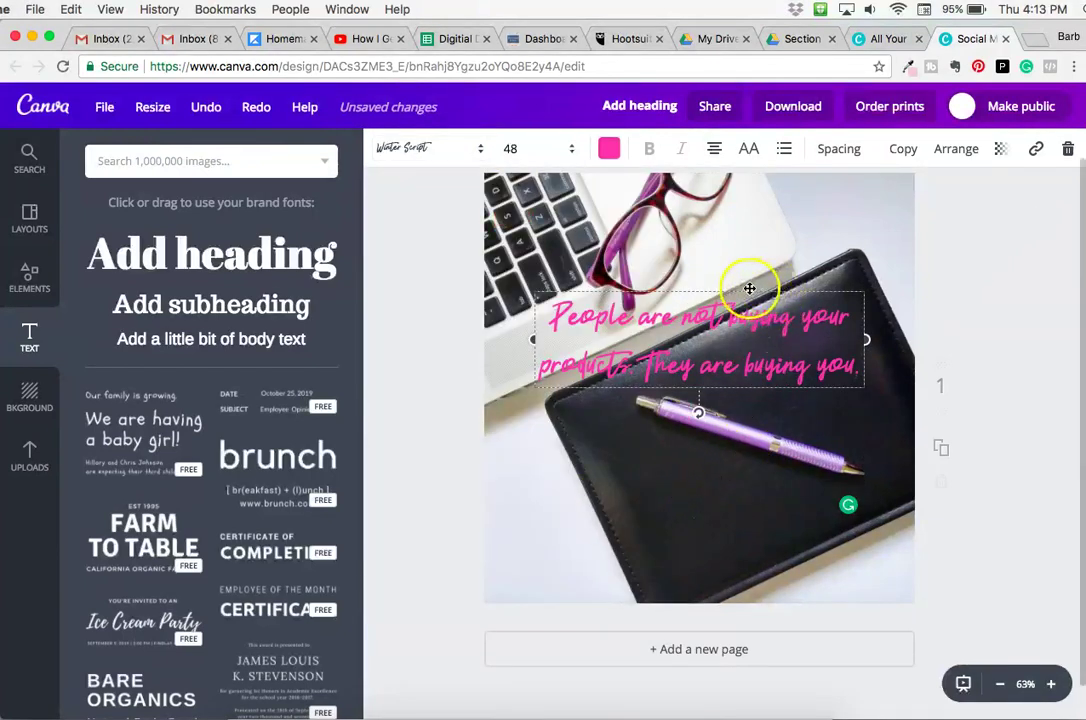
- Set the quote to size 64 and size its box so it wraps onto three centred lines
drag(866, 339, 776, 340)
click(528, 148)
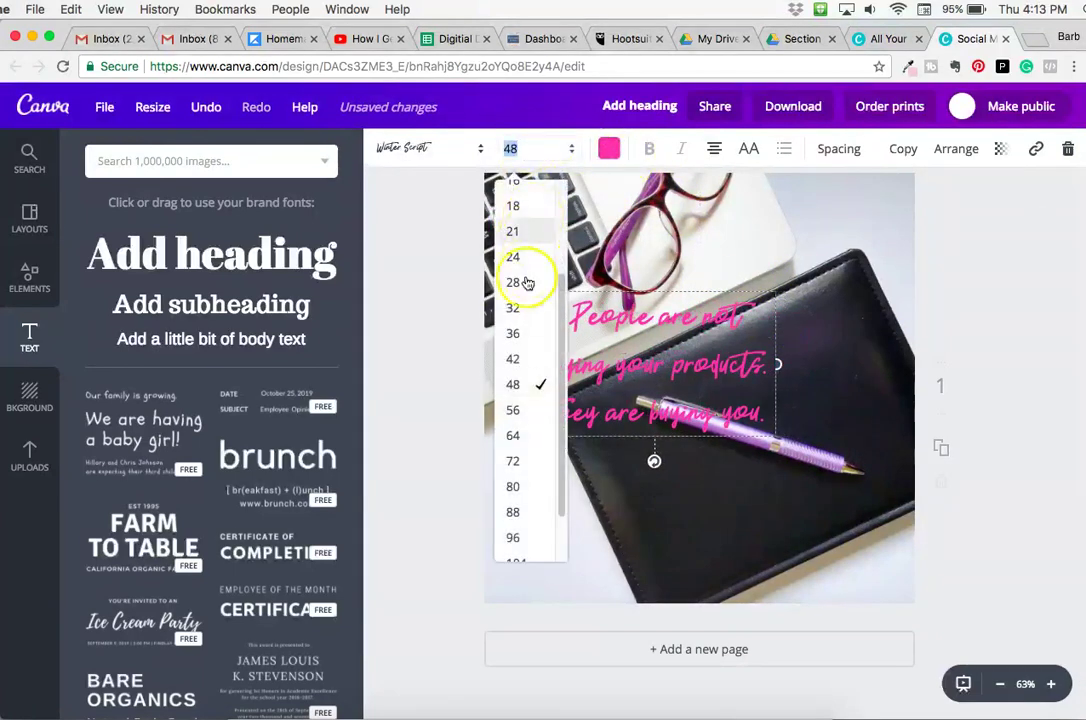
click(518, 434)
drag(775, 420, 829, 423)
mouse_move(735, 287)
mouse_down()
mouse_move(783, 291)
mouse_move(749, 286)
mouse_up()
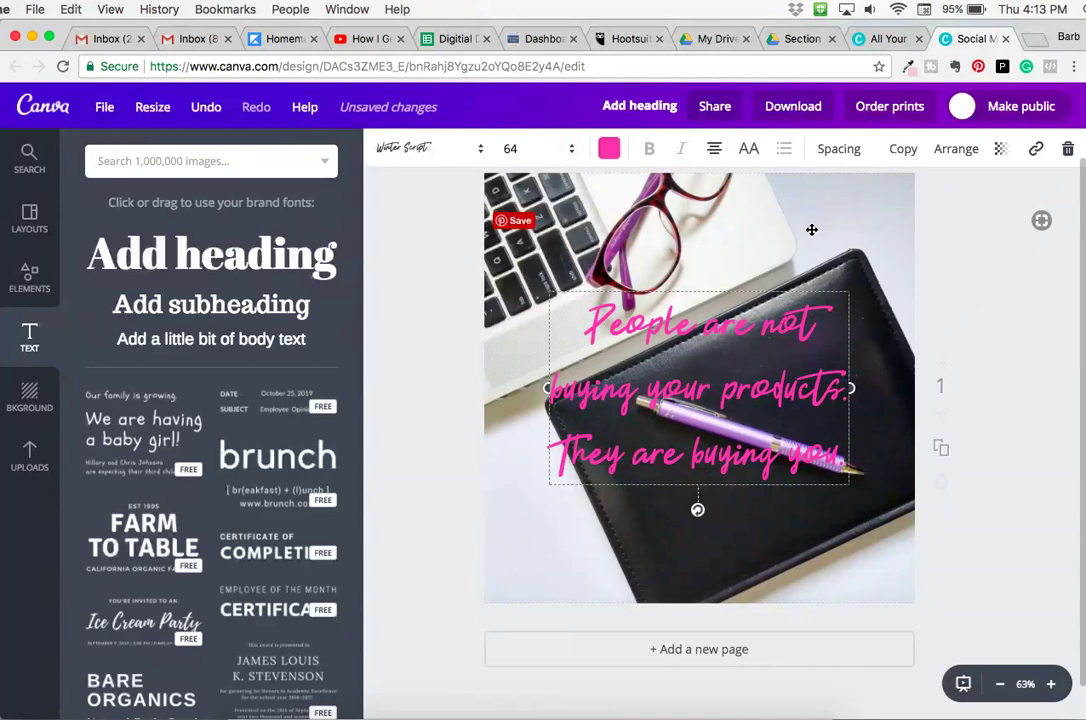
- Shift the desk photo right and enlarge it past the page edges
drag(811, 230, 969, 237)
drag(574, 178, 412, 165)
drag(853, 274, 902, 351)
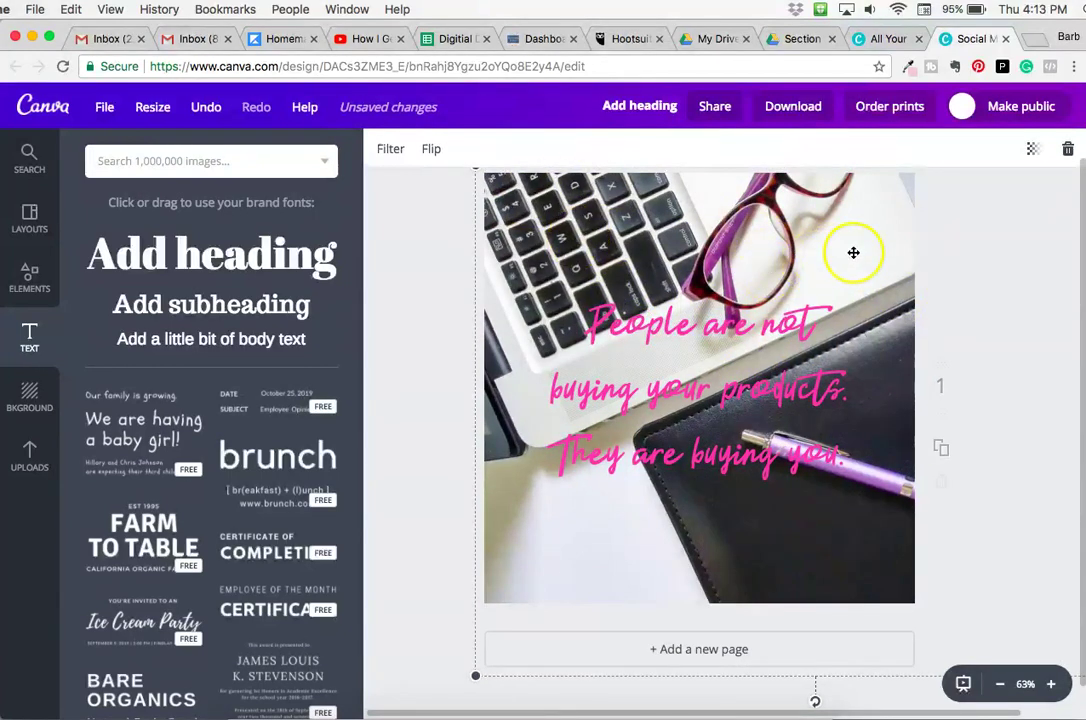
- Move and enlarge the desk photo so the notebook and pen sit behind the quote
drag(851, 290, 625, 273)
click(890, 198)
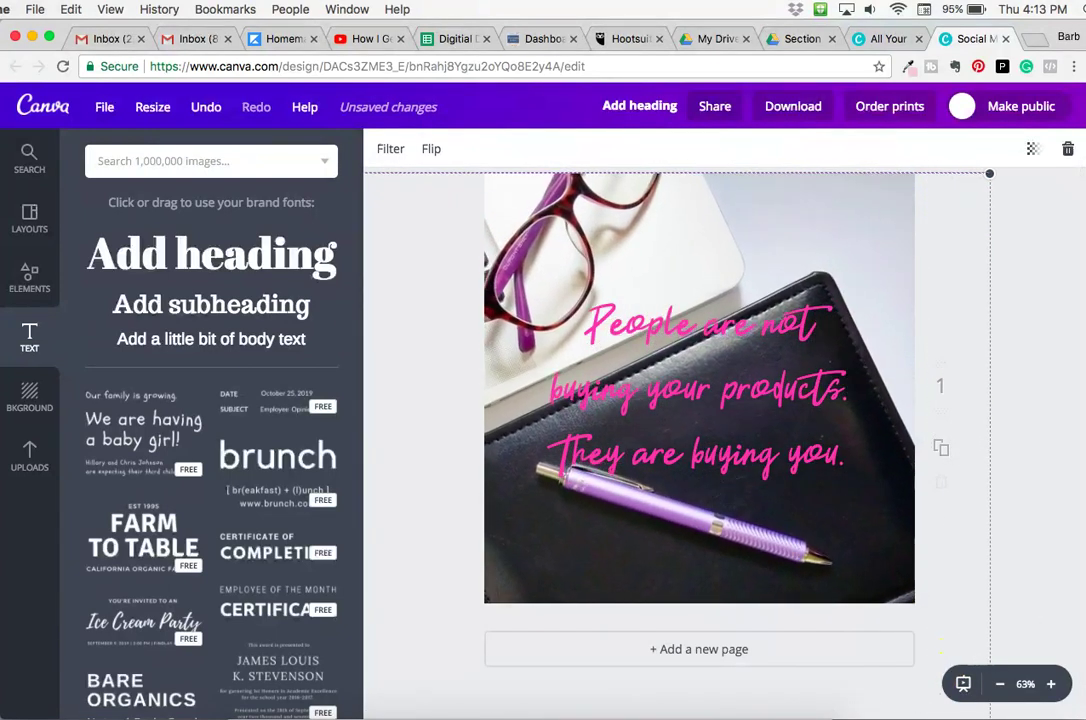
drag(829, 497, 756, 492)
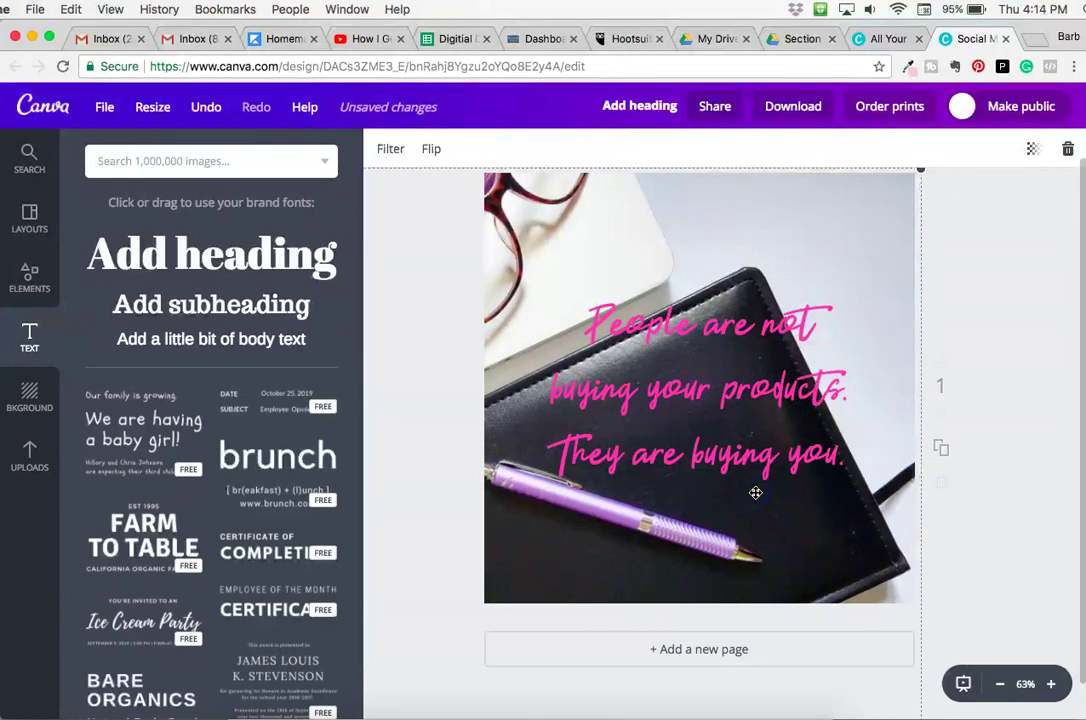
drag(891, 301, 867, 396)
drag(913, 609, 928, 639)
drag(780, 545, 1039, 520)
drag(852, 512, 643, 544)
drag(831, 530, 684, 593)
scroll(1045, 274, up, 1)
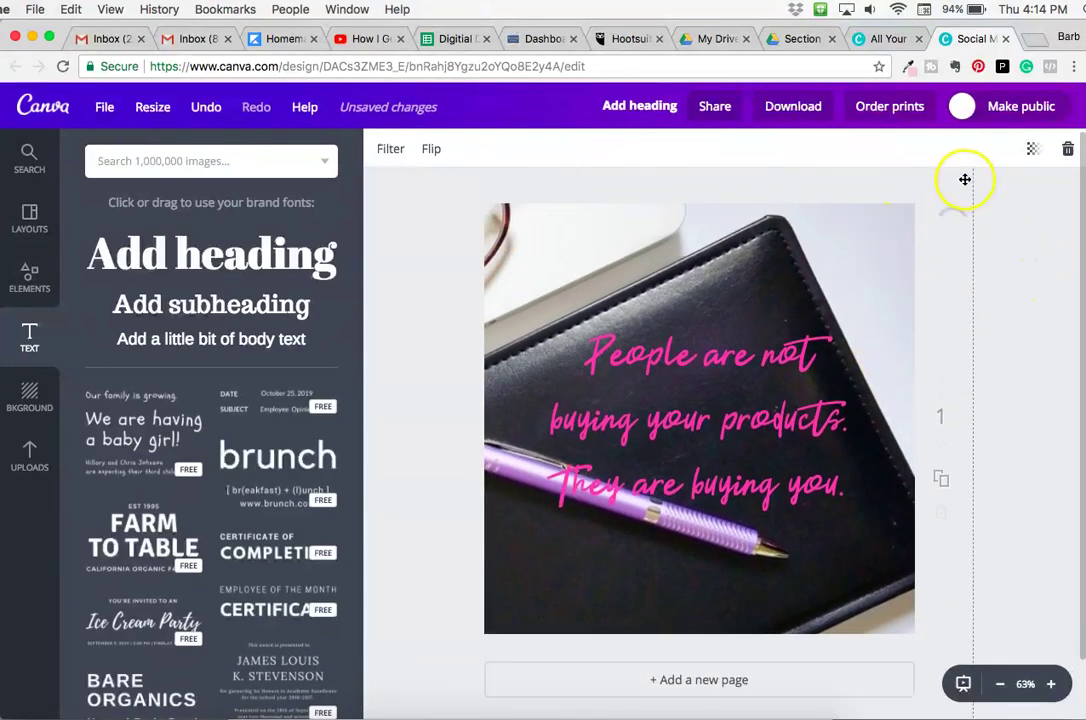
- Resize the photo from its corners to about 1091 × 816 px so it fills the page
drag(954, 200, 961, 241)
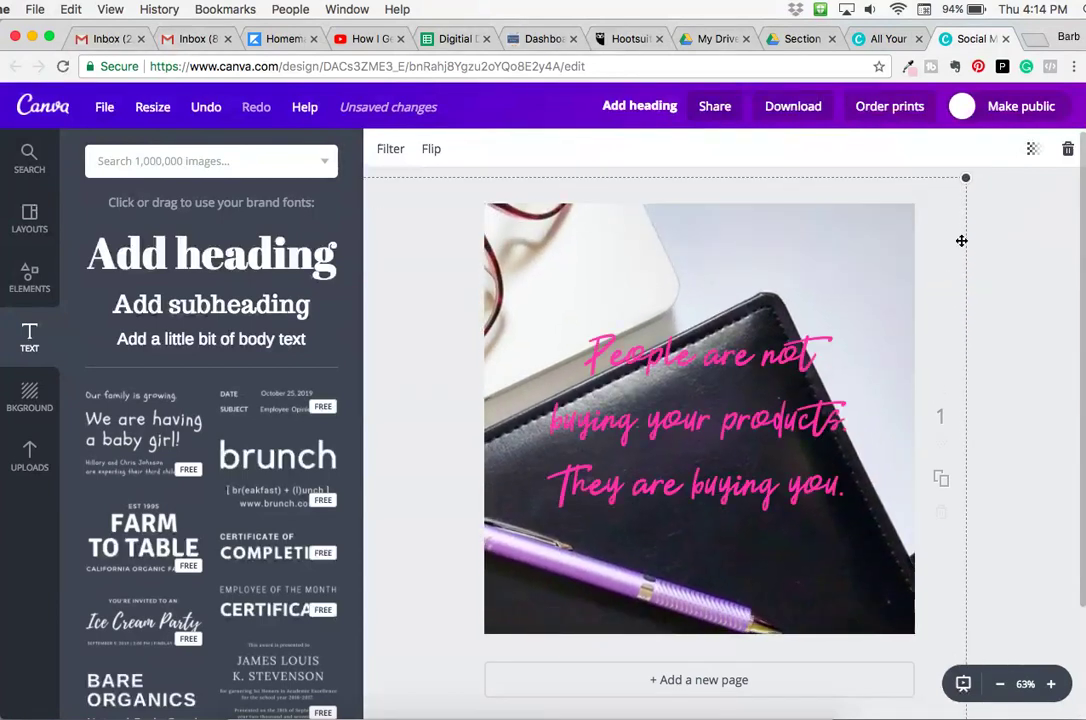
drag(958, 183, 833, 231)
drag(953, 198, 850, 272)
drag(791, 304, 933, 193)
drag(834, 243, 877, 233)
drag(956, 590, 1000, 657)
drag(980, 597, 955, 584)
click(833, 301)
drag(833, 301, 824, 270)
drag(967, 213, 996, 202)
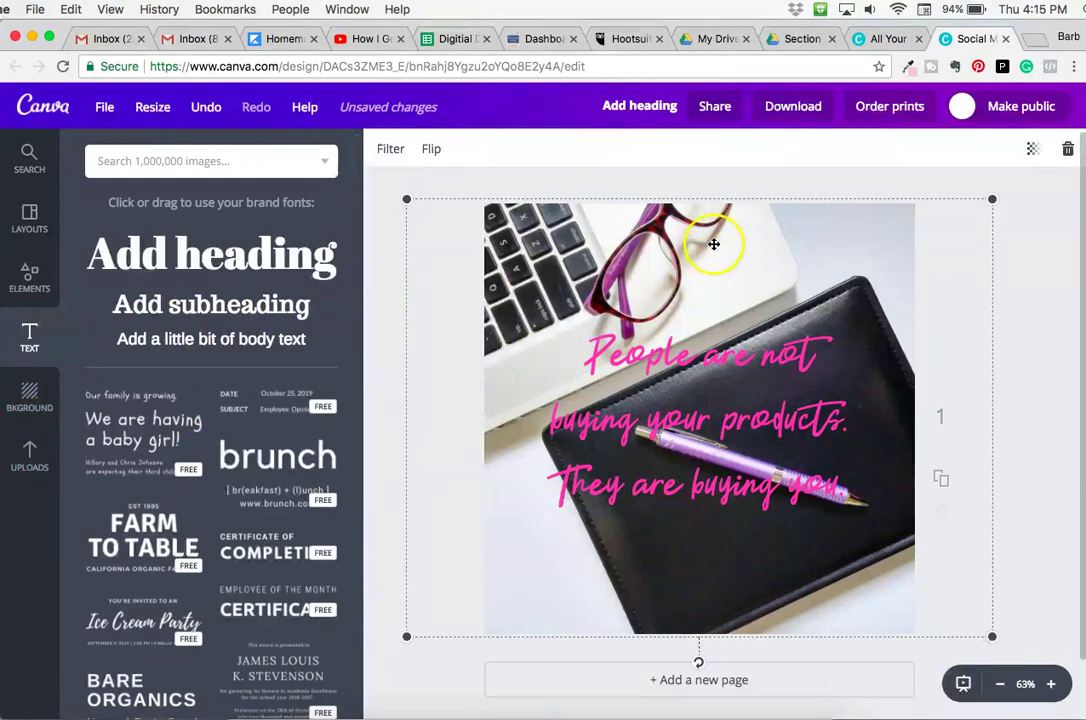
- Add a square shape, stretch it to cover the page, and send it behind the quote
click(30, 278)
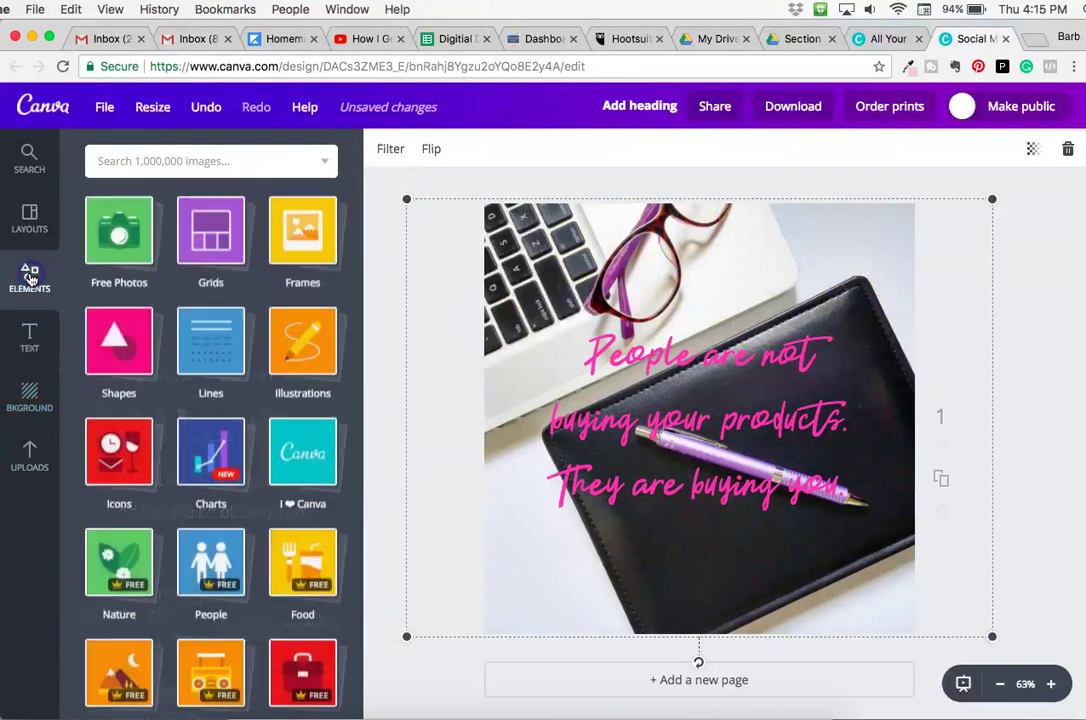
click(90, 342)
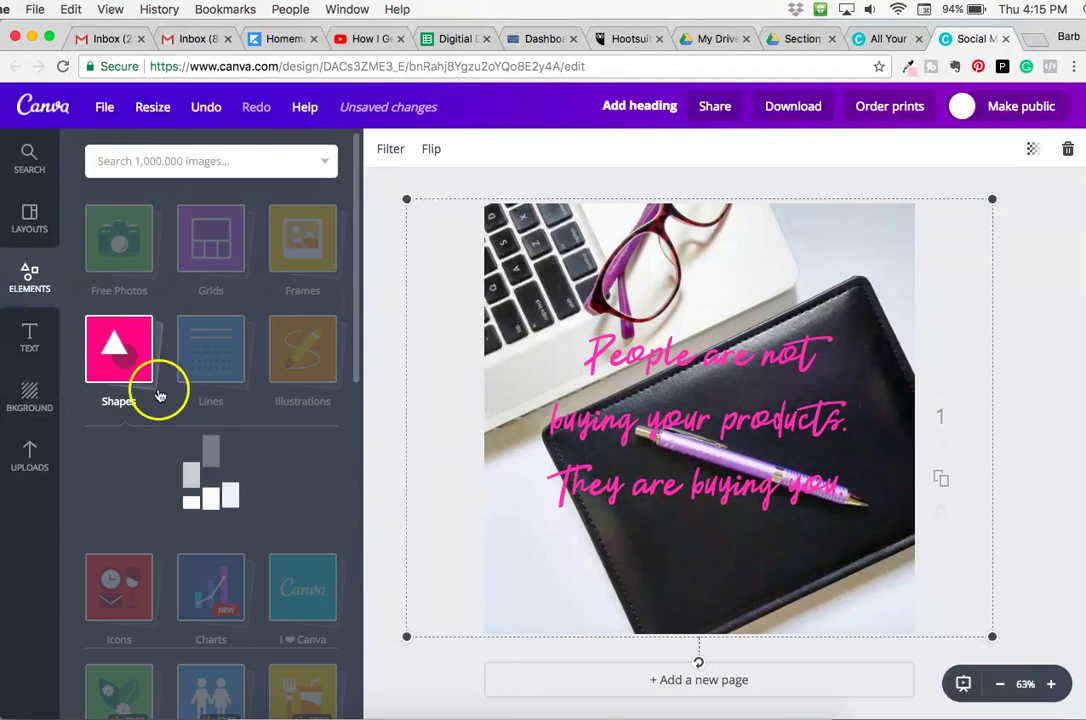
click(117, 498)
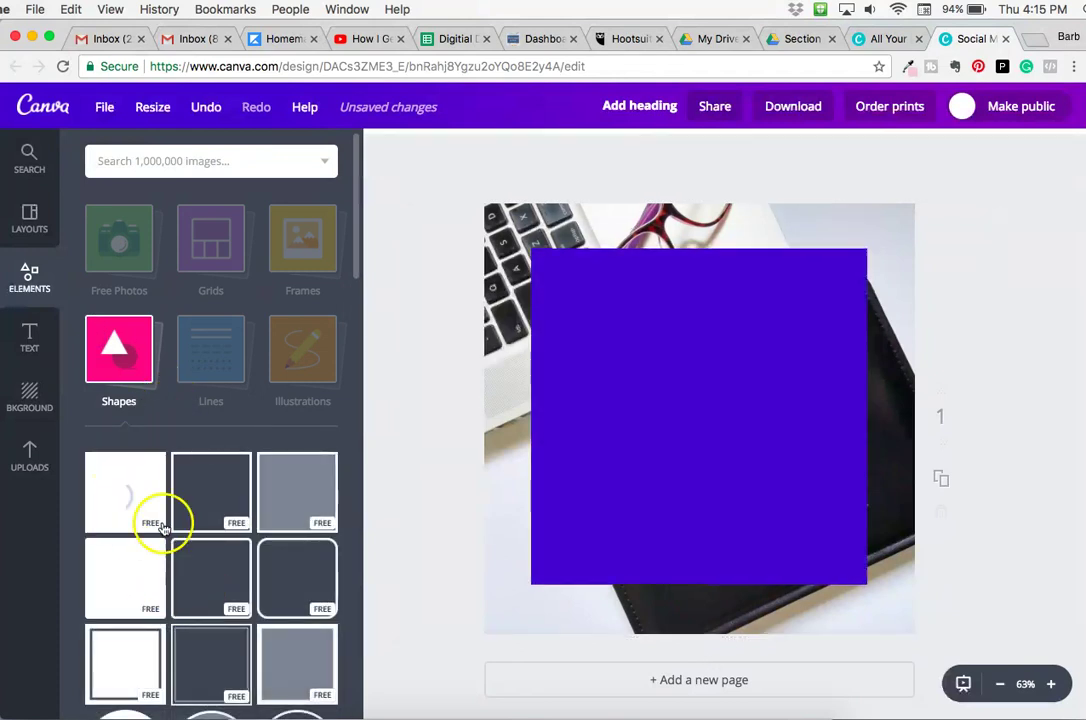
drag(531, 250, 449, 196)
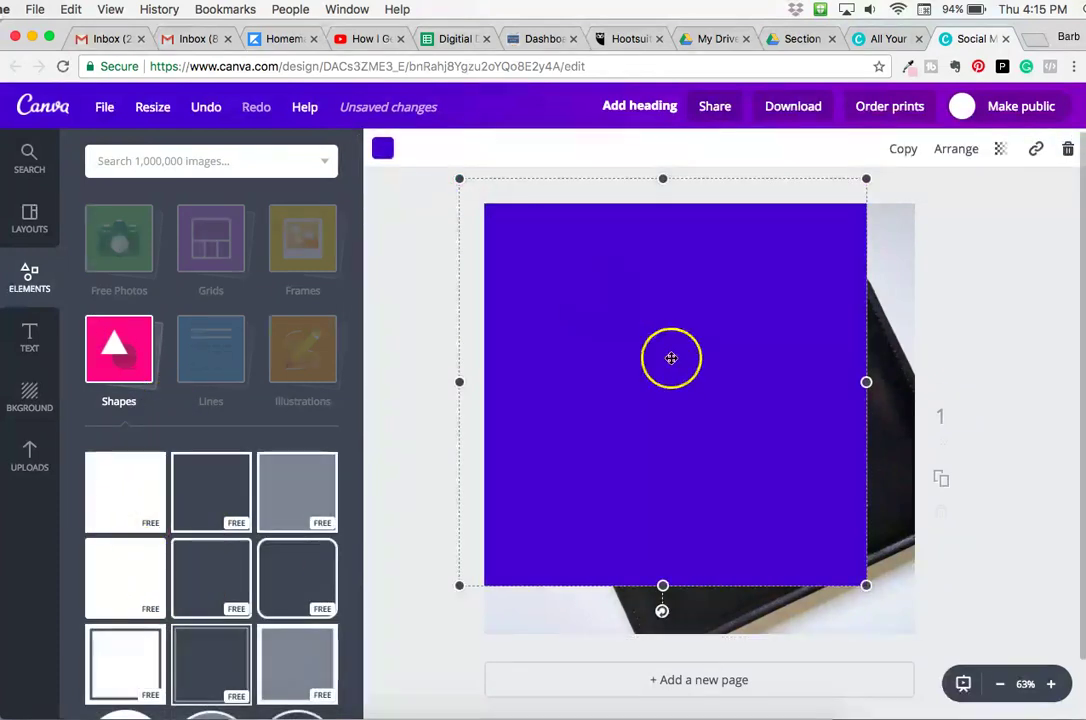
drag(866, 583, 952, 640)
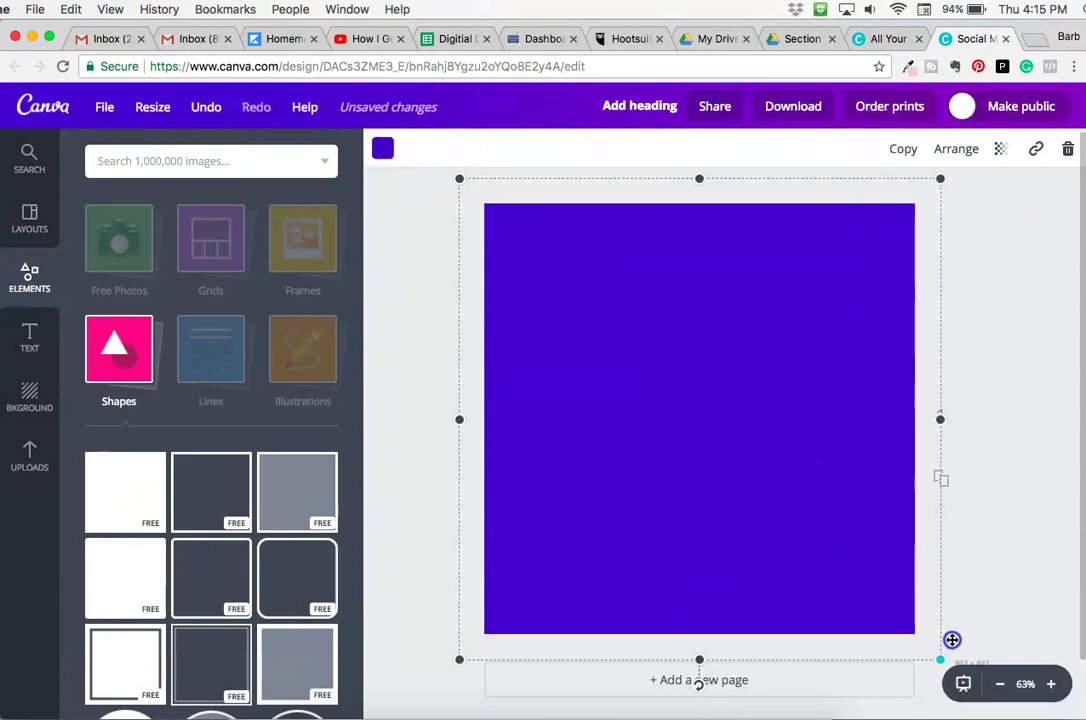
click(945, 150)
click(932, 229)
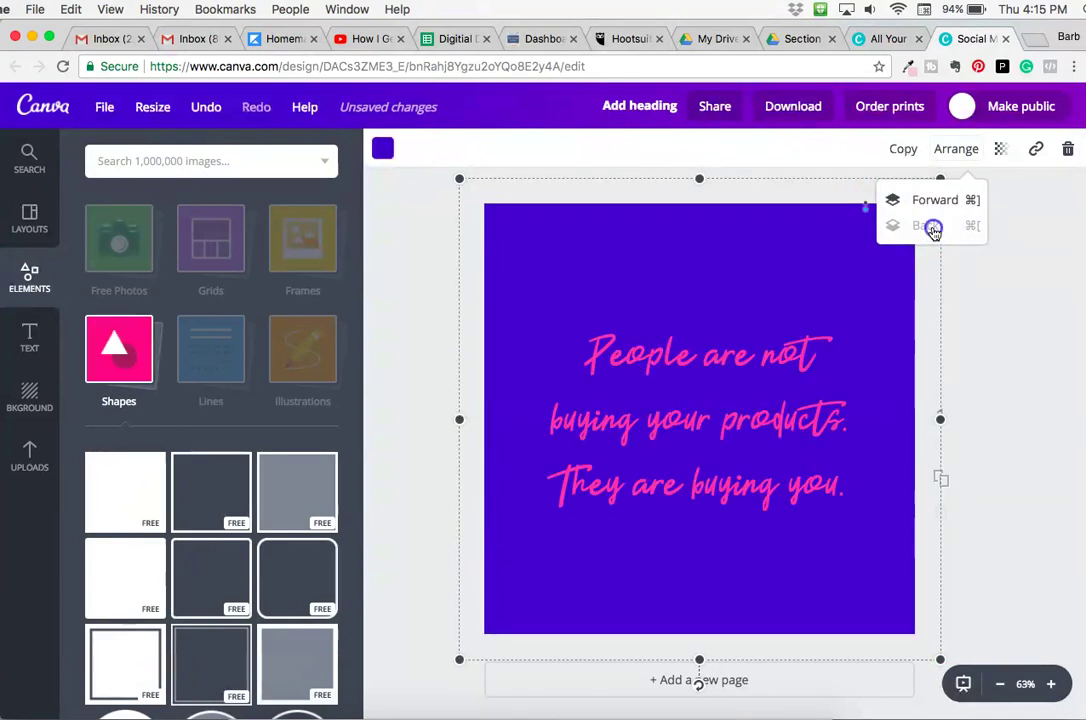
click(849, 297)
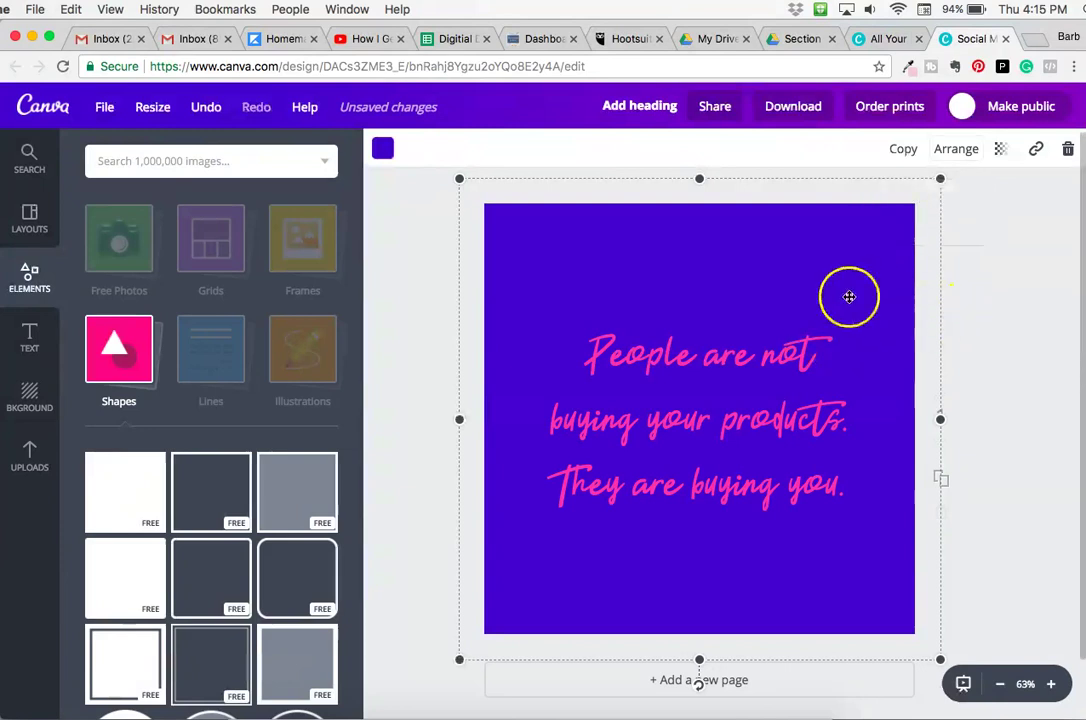
- Lower the purple square overlay's transparency setting so the photo shows through
click(963, 151)
click(824, 286)
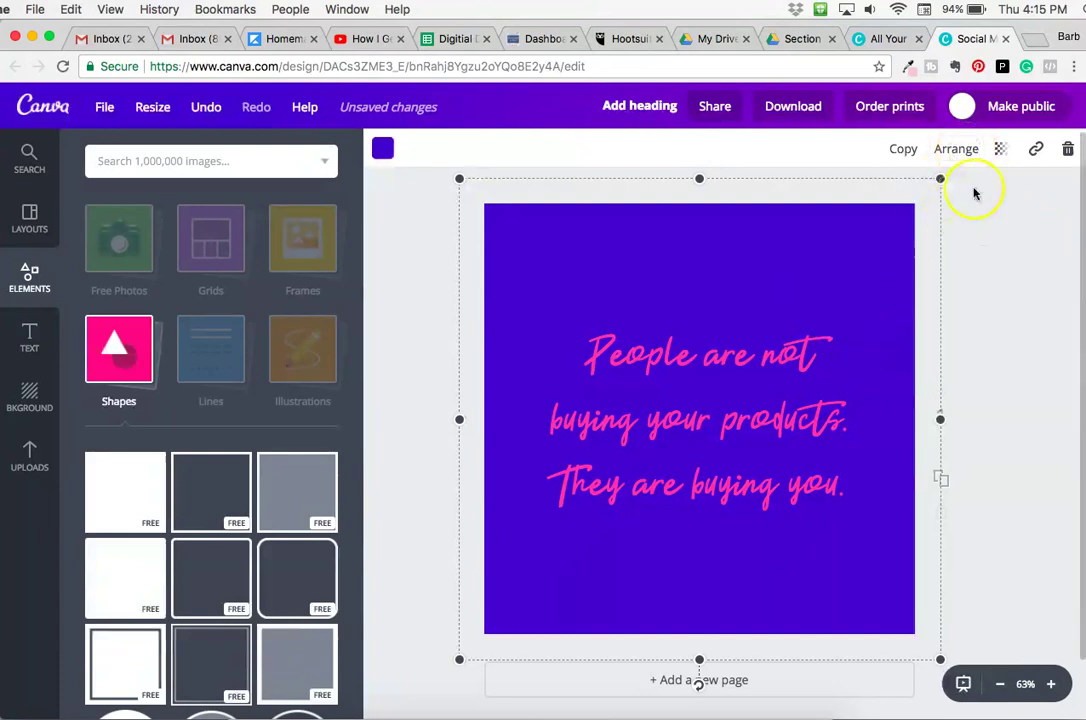
click(1000, 148)
drag(969, 201, 934, 205)
- Recolour the overlay pink and make it more transparent
click(382, 148)
click(429, 328)
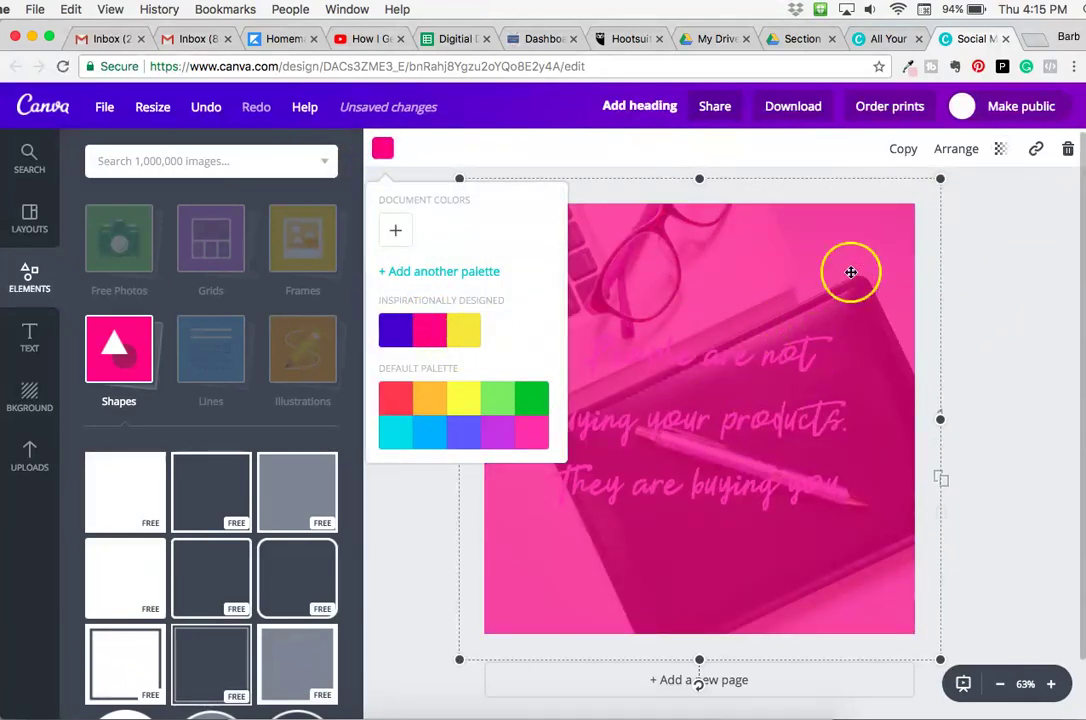
click(956, 149)
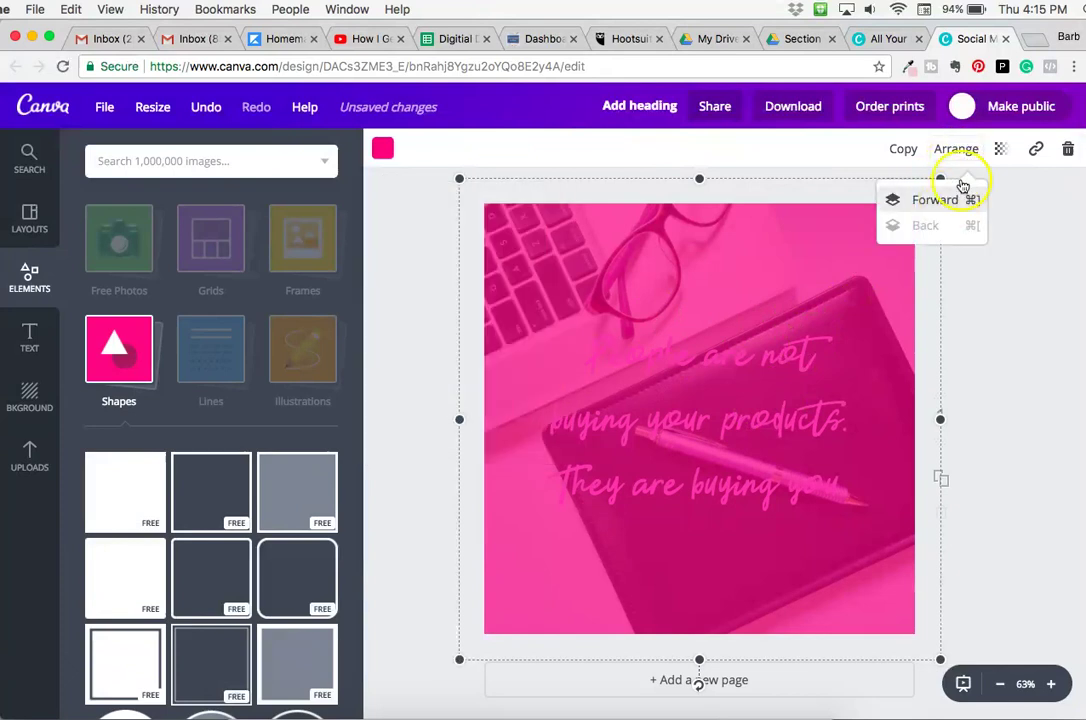
click(1001, 149)
drag(936, 203, 904, 207)
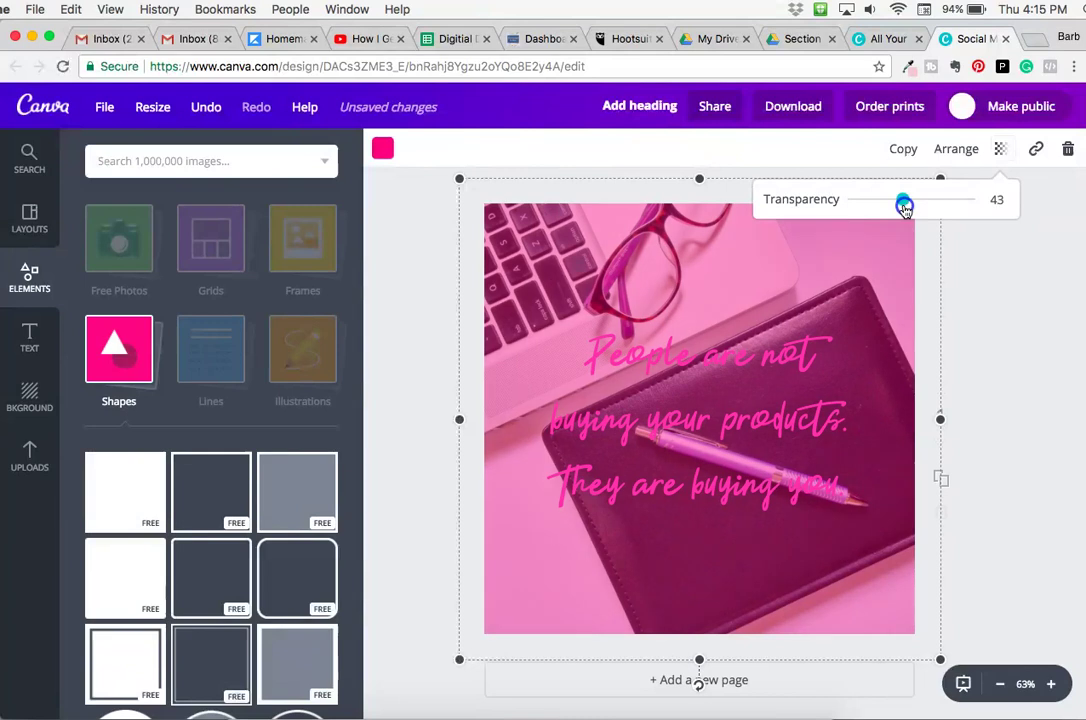
- Make the quote text white
click(783, 346)
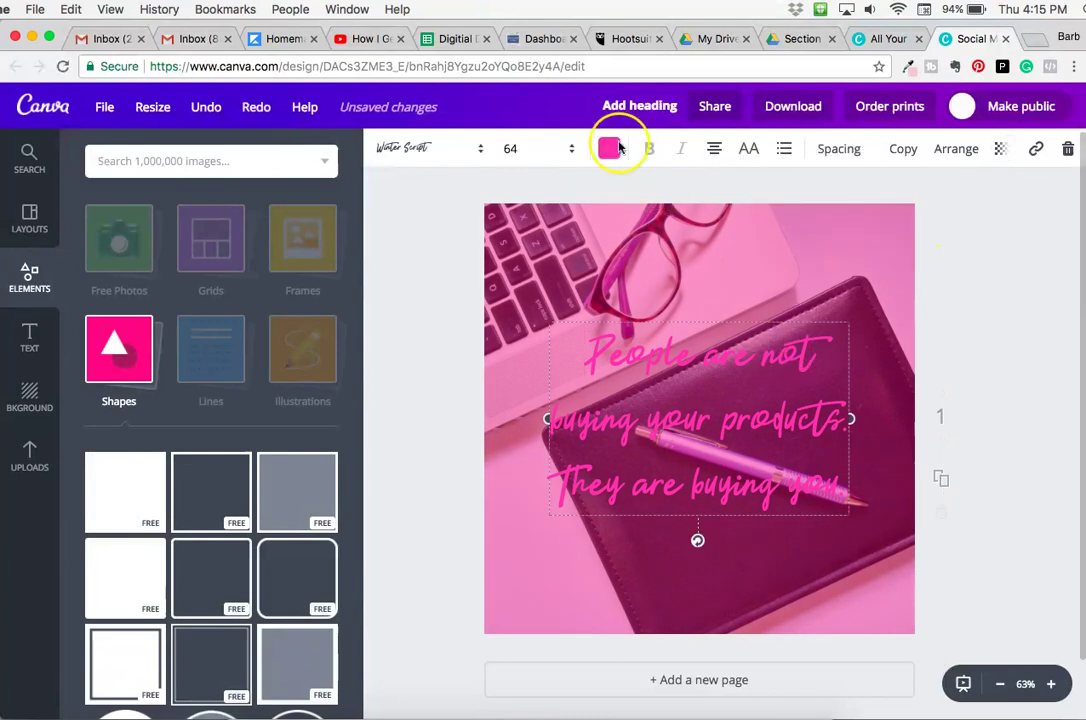
click(612, 148)
scroll(785, 400, down, 2)
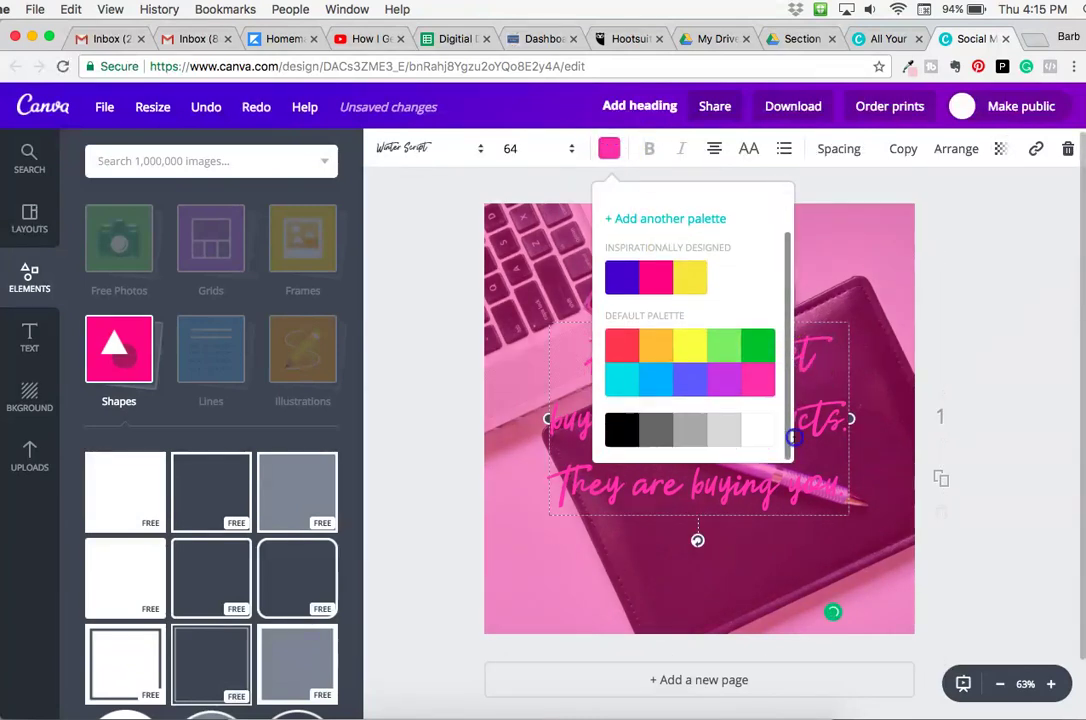
click(793, 437)
click(609, 148)
scroll(757, 311, down, 2)
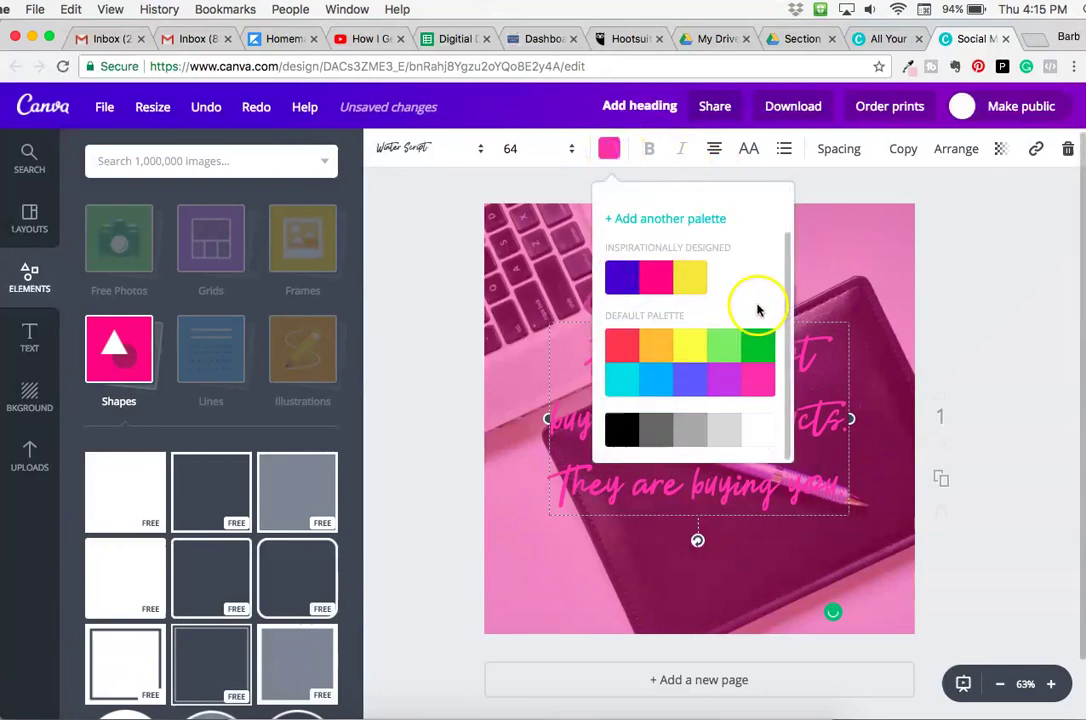
click(757, 428)
click(1003, 254)
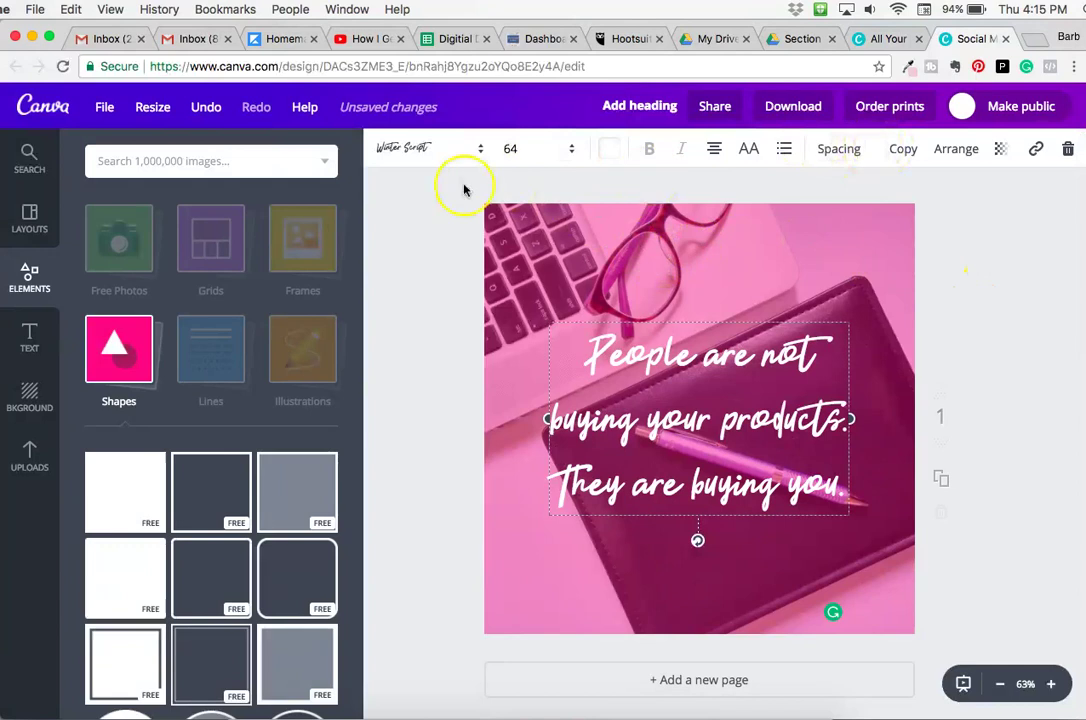
- Try yellow, purple and orange on the overlay, then delete it
click(603, 150)
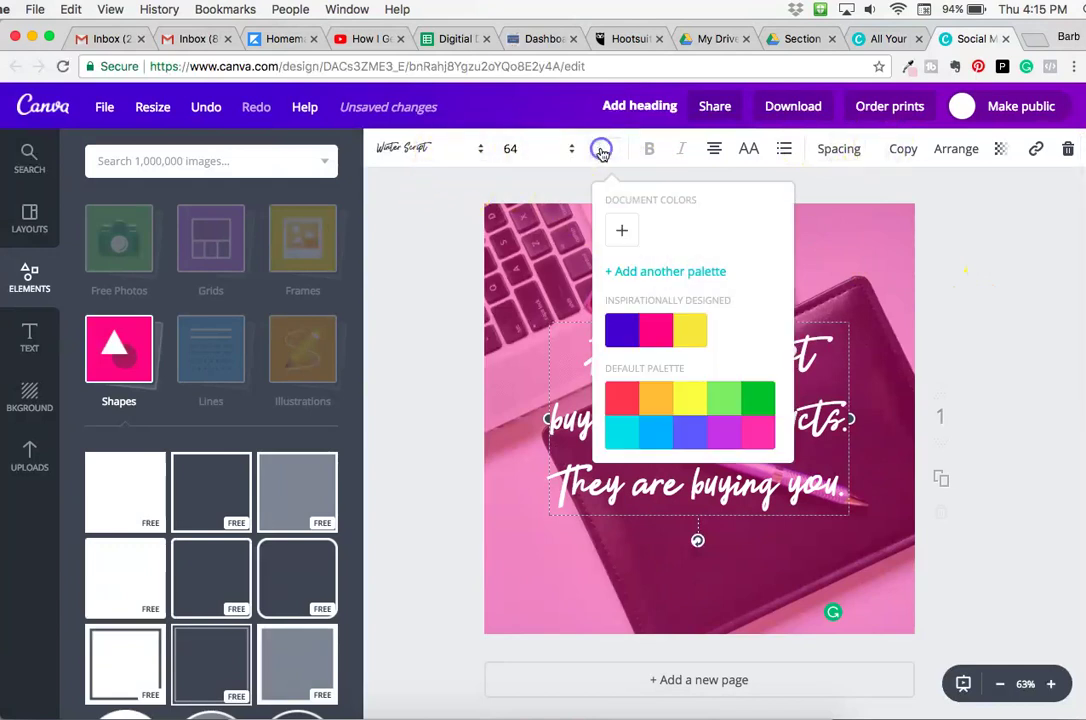
click(834, 223)
click(385, 150)
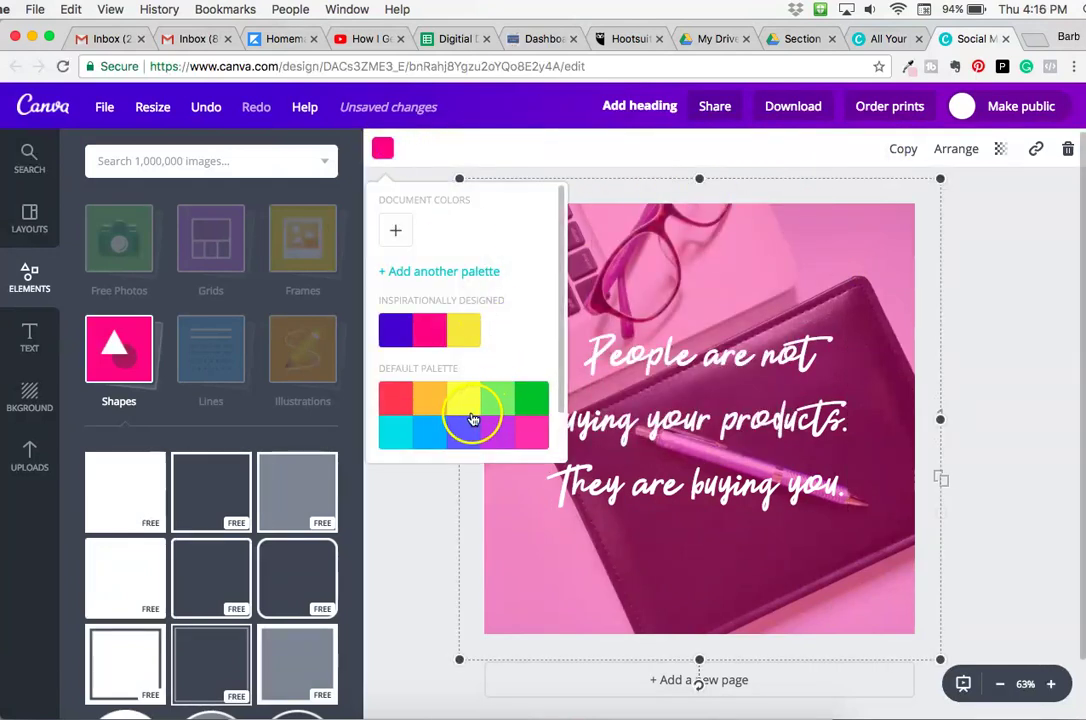
click(462, 331)
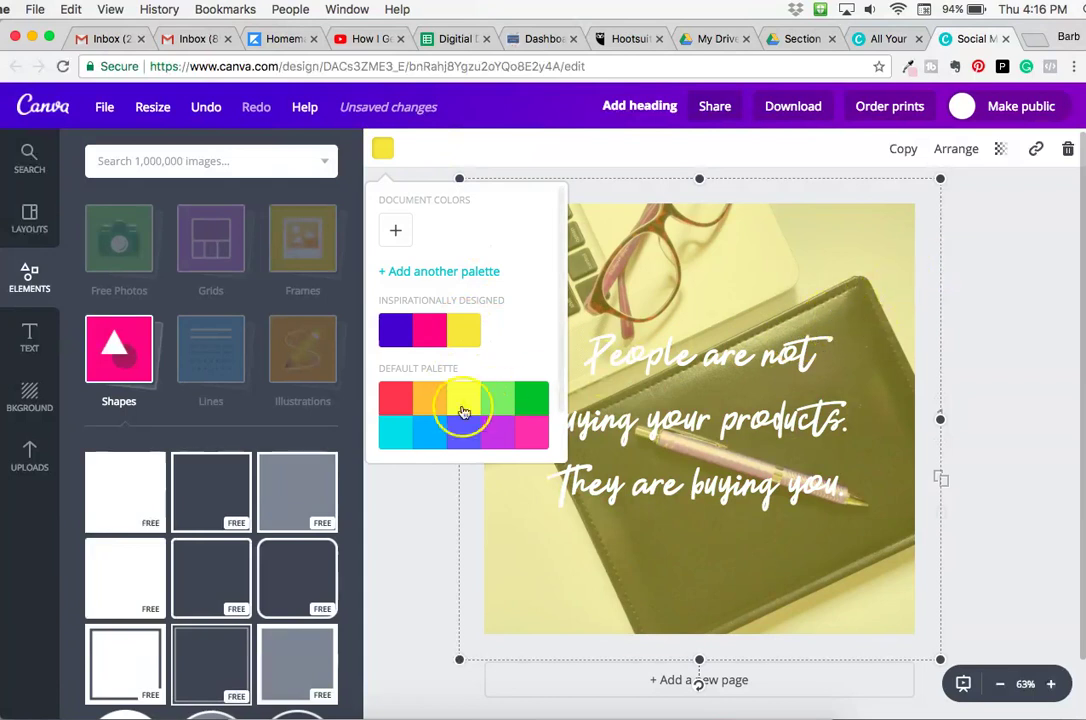
click(501, 436)
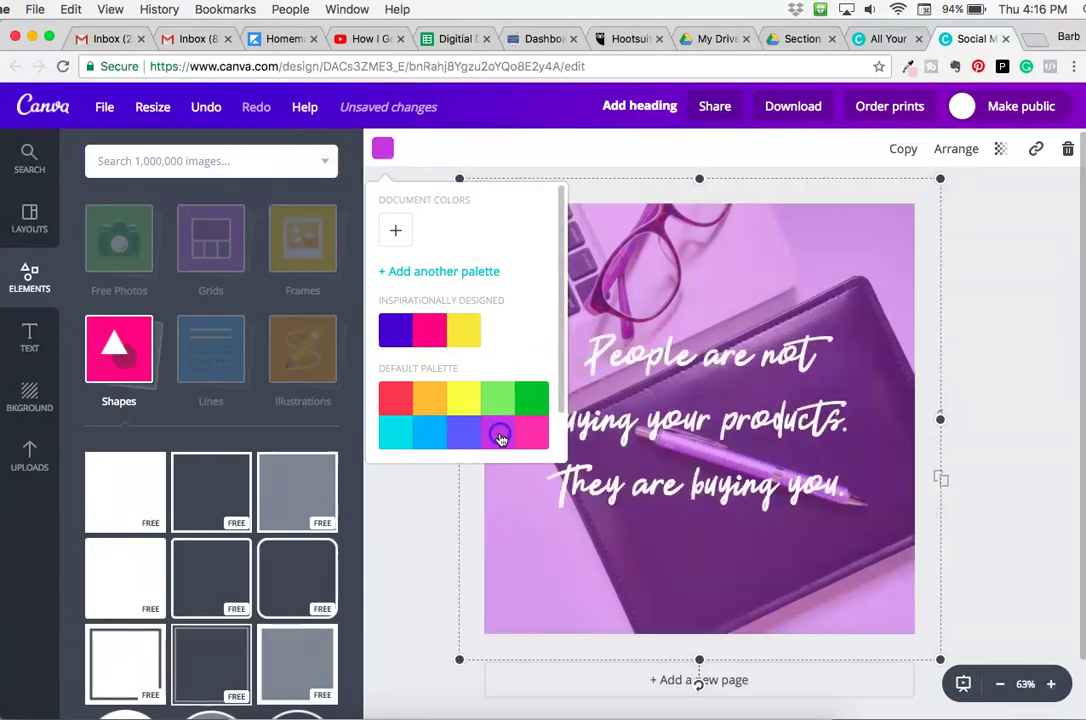
click(429, 401)
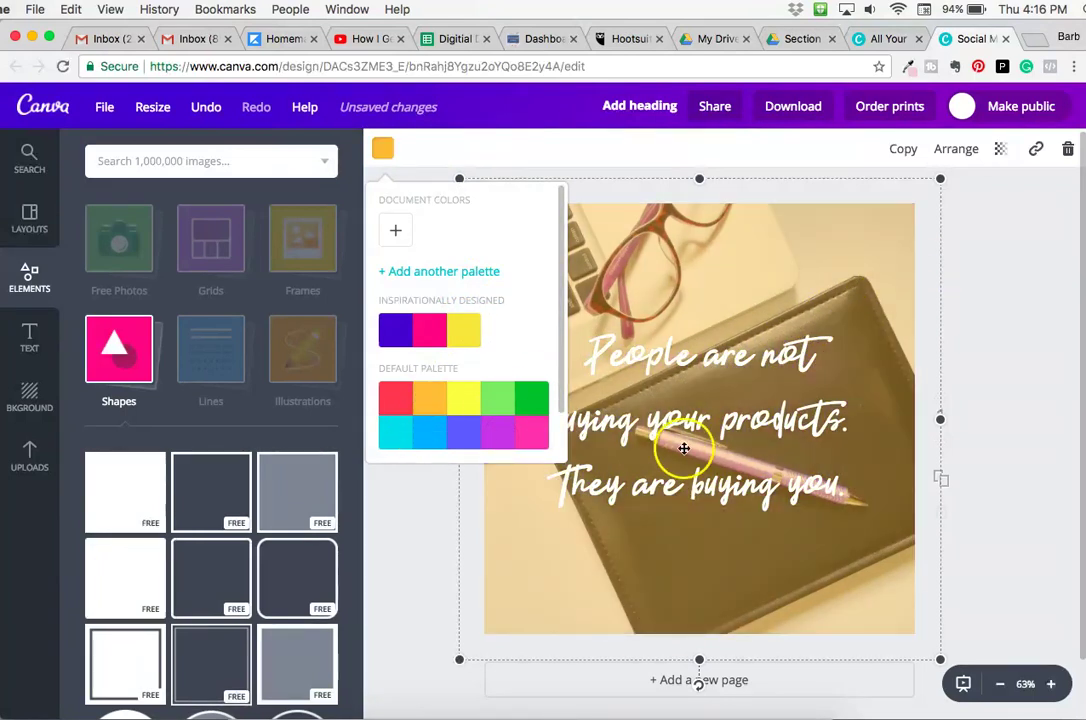
click(994, 296)
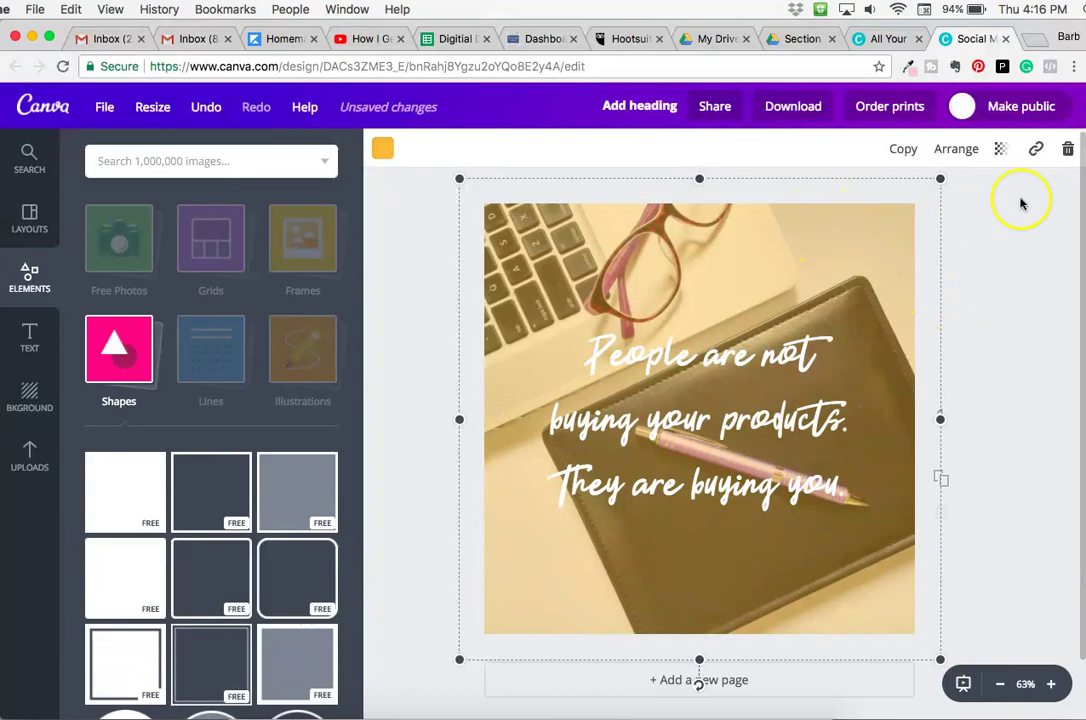
click(1067, 149)
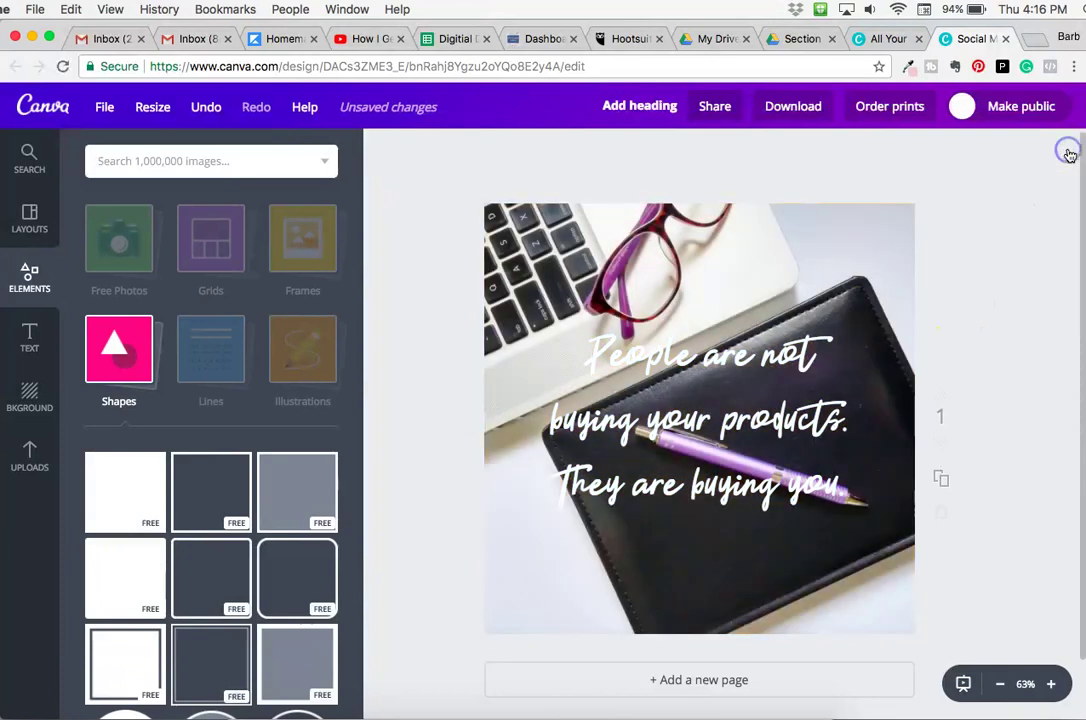
- Make the quote text pink
click(763, 378)
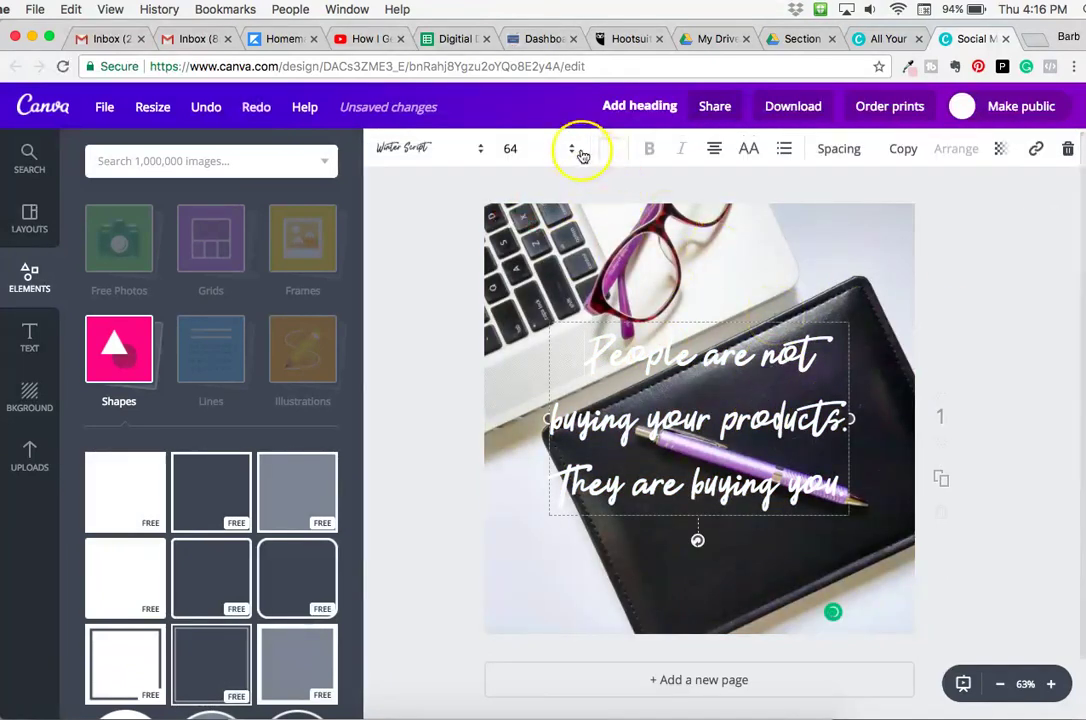
click(611, 147)
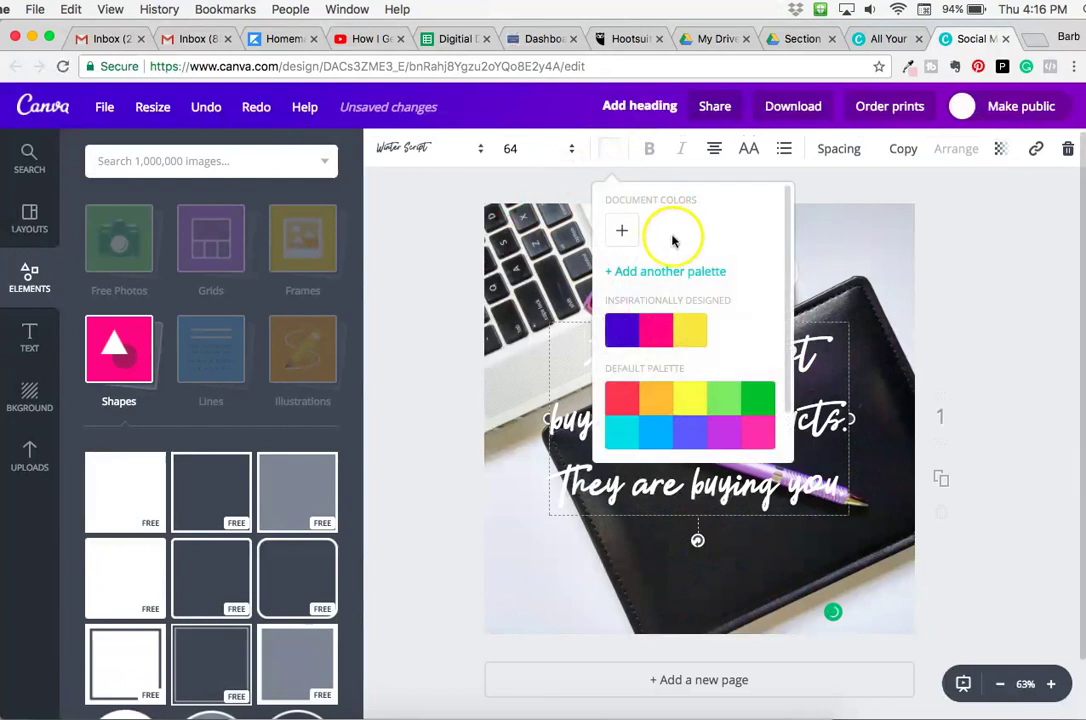
click(752, 435)
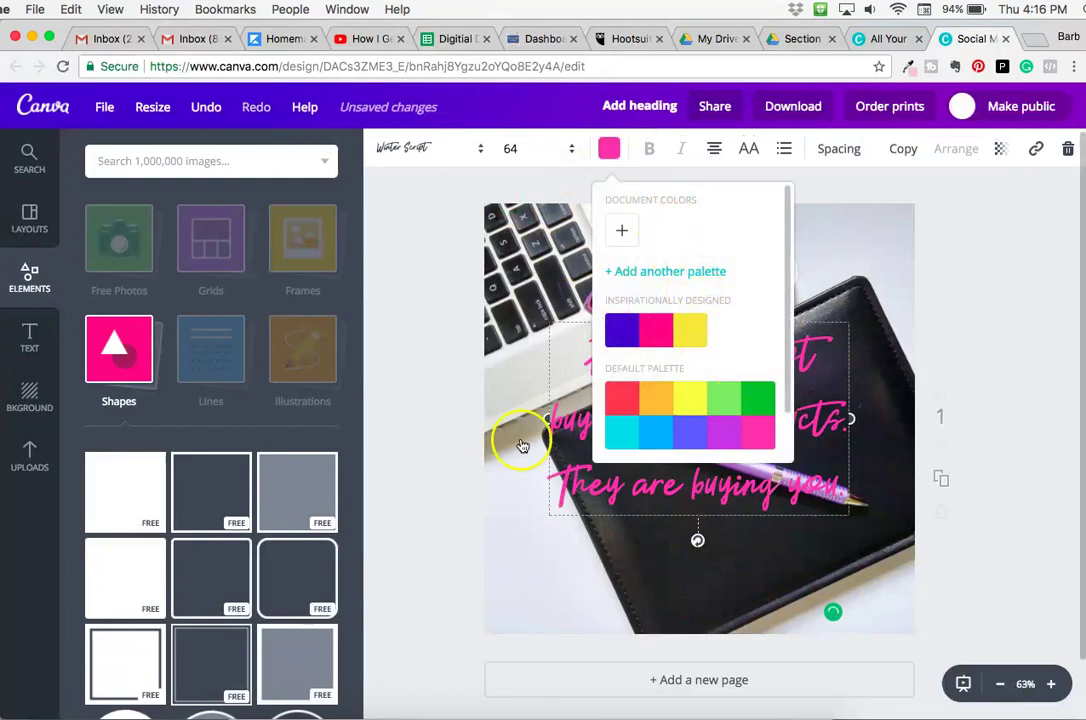
- Try a yellow square behind the quote, test its transparency, then delete it
click(138, 502)
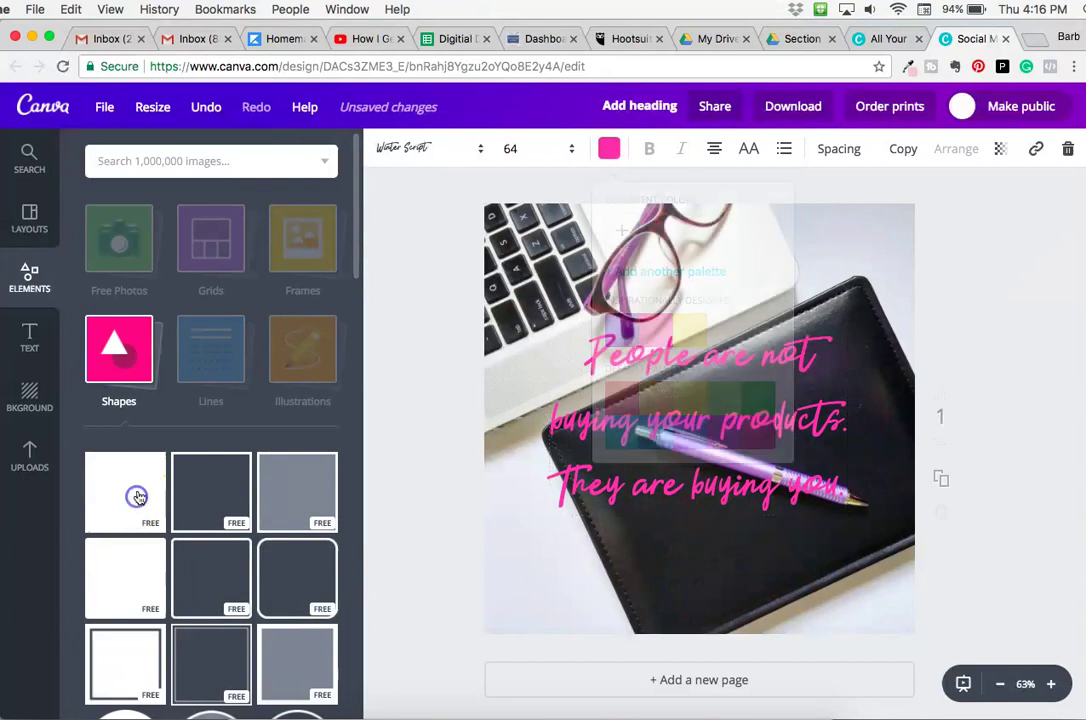
click(940, 150)
click(935, 226)
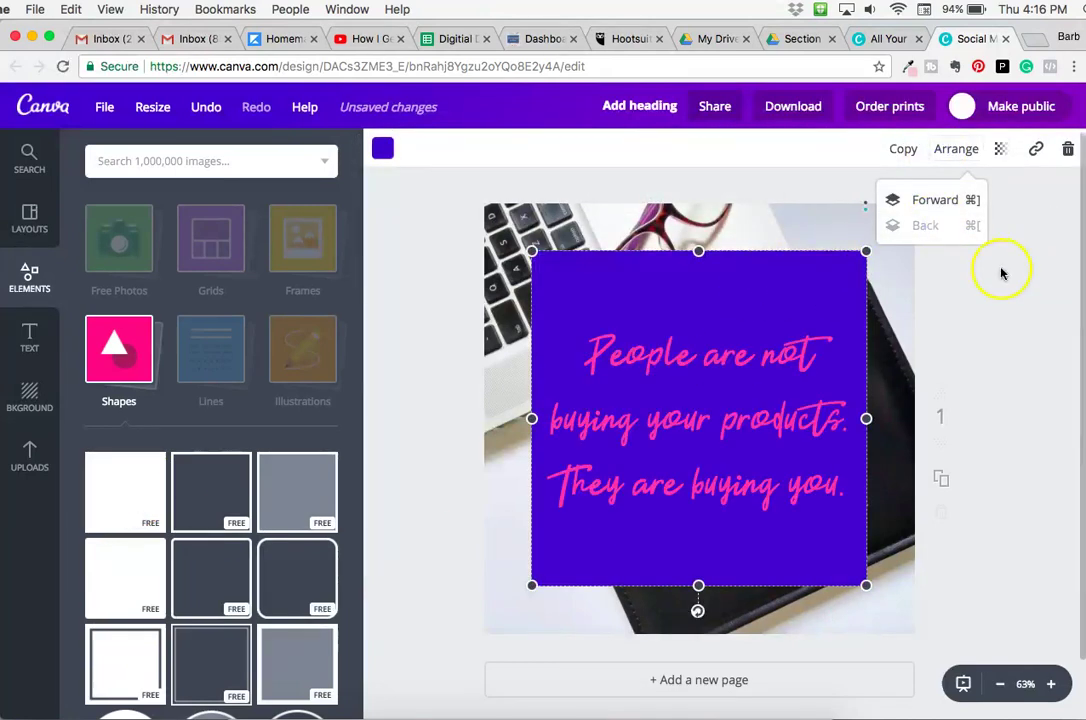
click(382, 148)
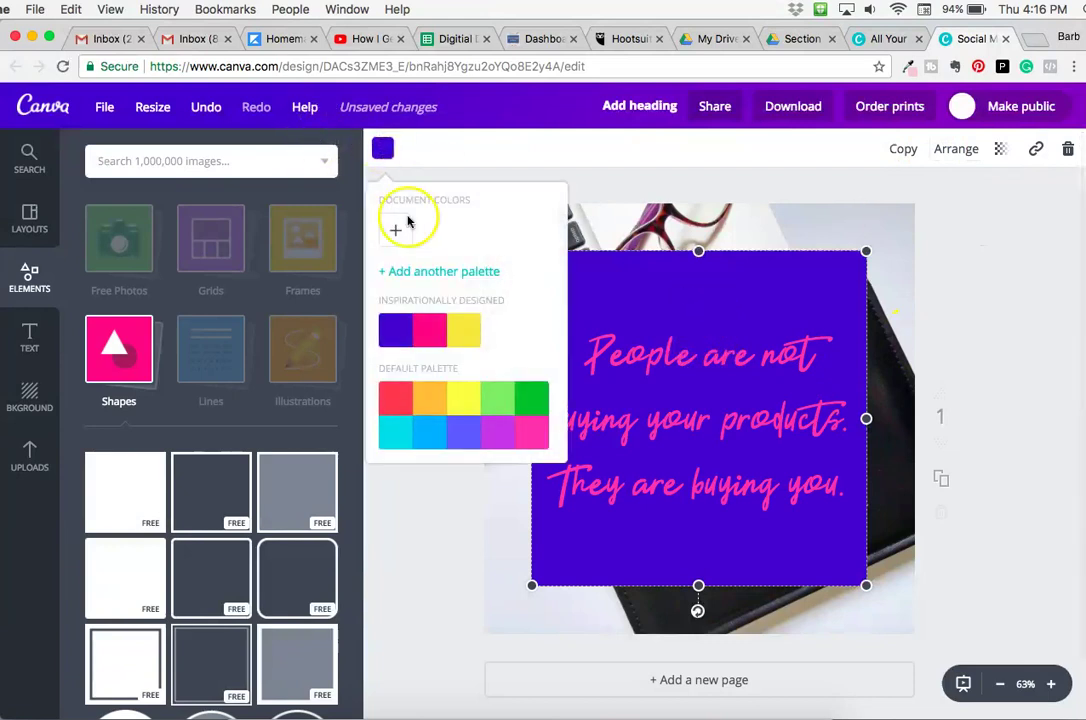
click(463, 330)
click(994, 296)
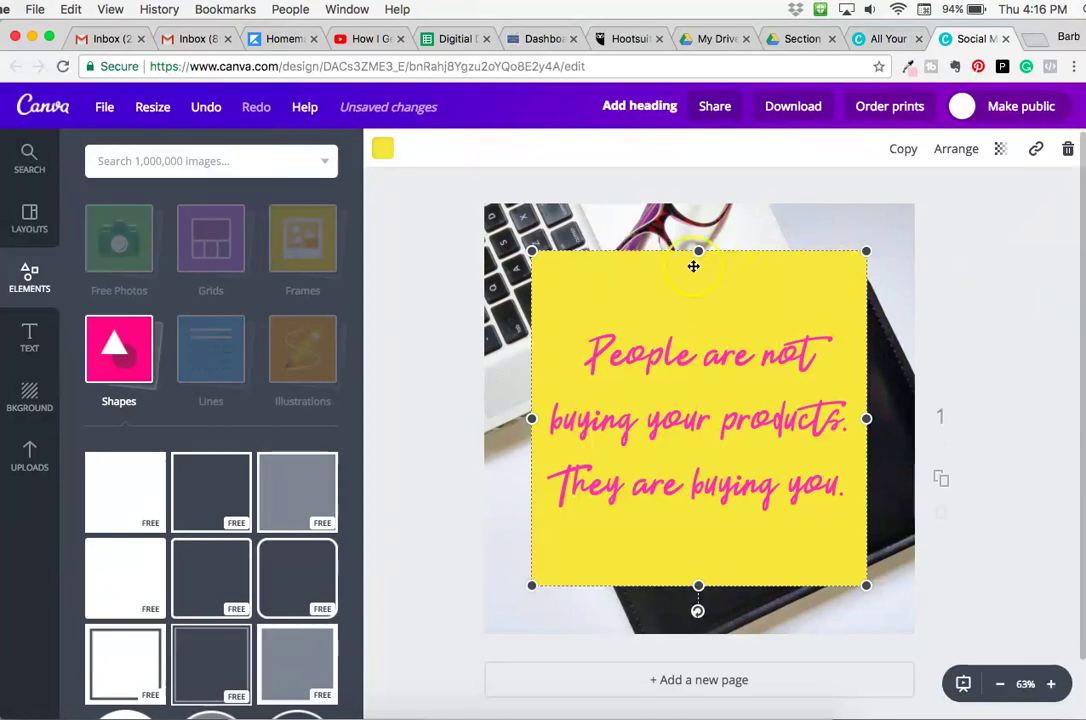
click(1000, 150)
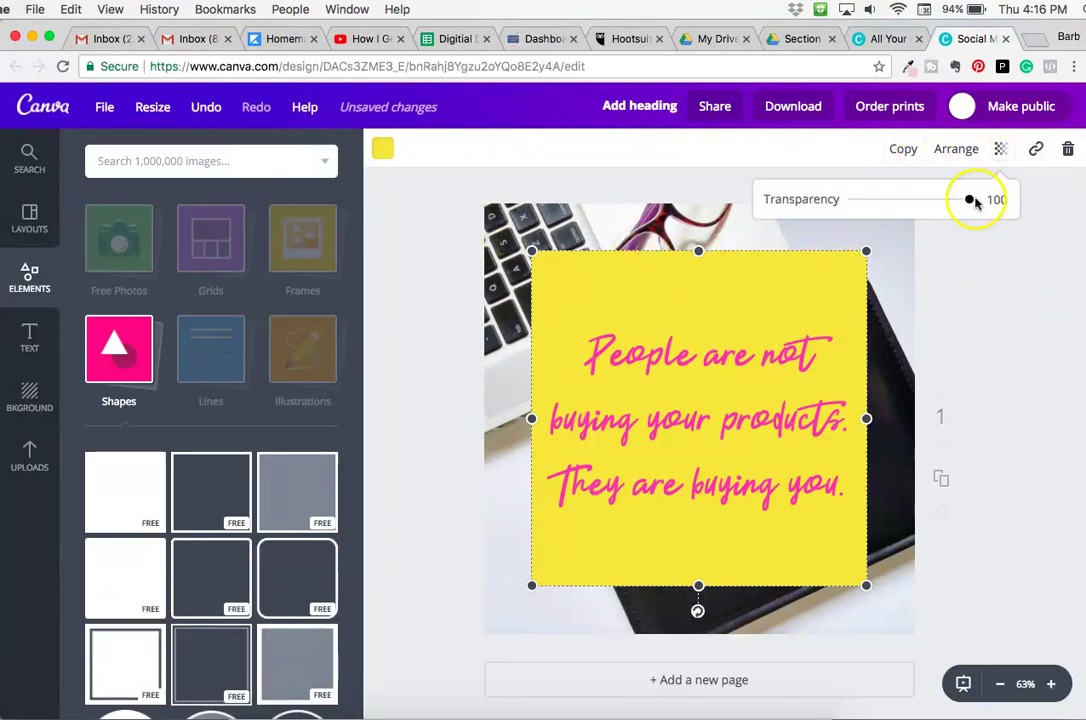
drag(972, 200, 955, 200)
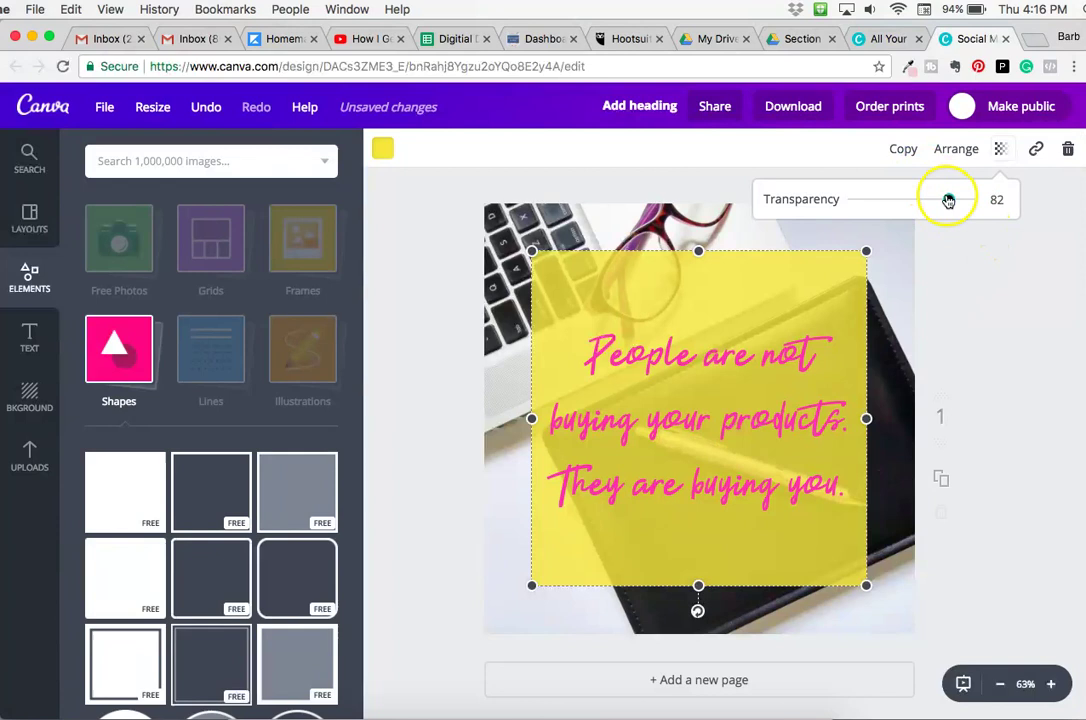
drag(948, 199, 979, 207)
click(989, 272)
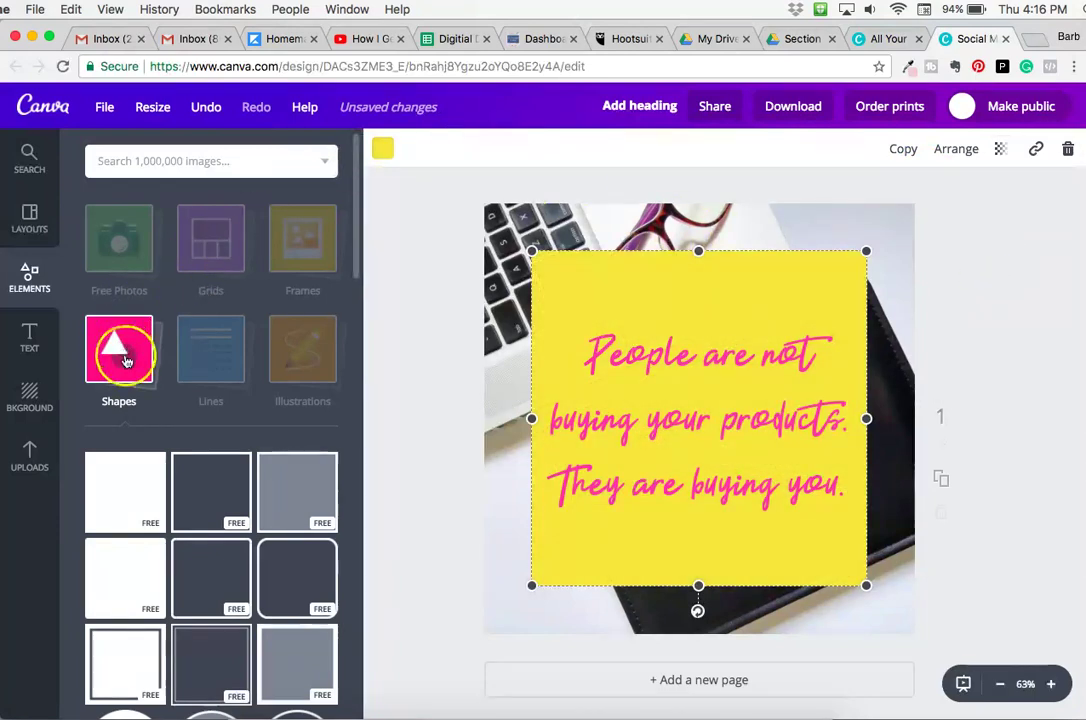
key(Delete)
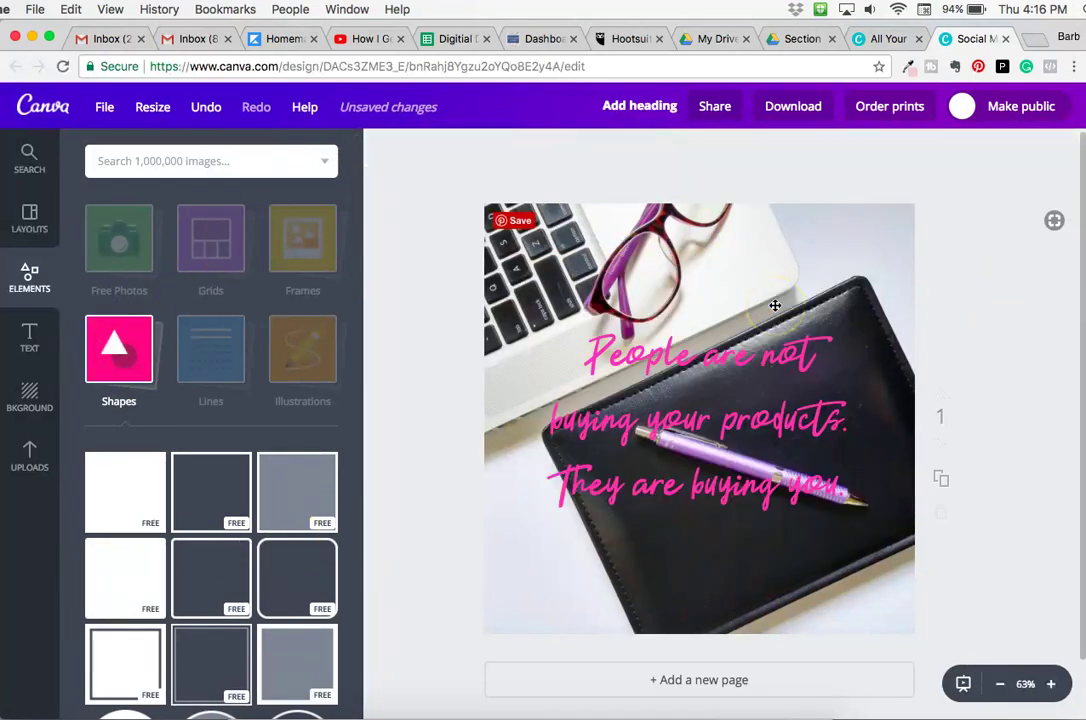
- Add a yellow square frame and send it behind the quote
scroll(290, 585, down, 3)
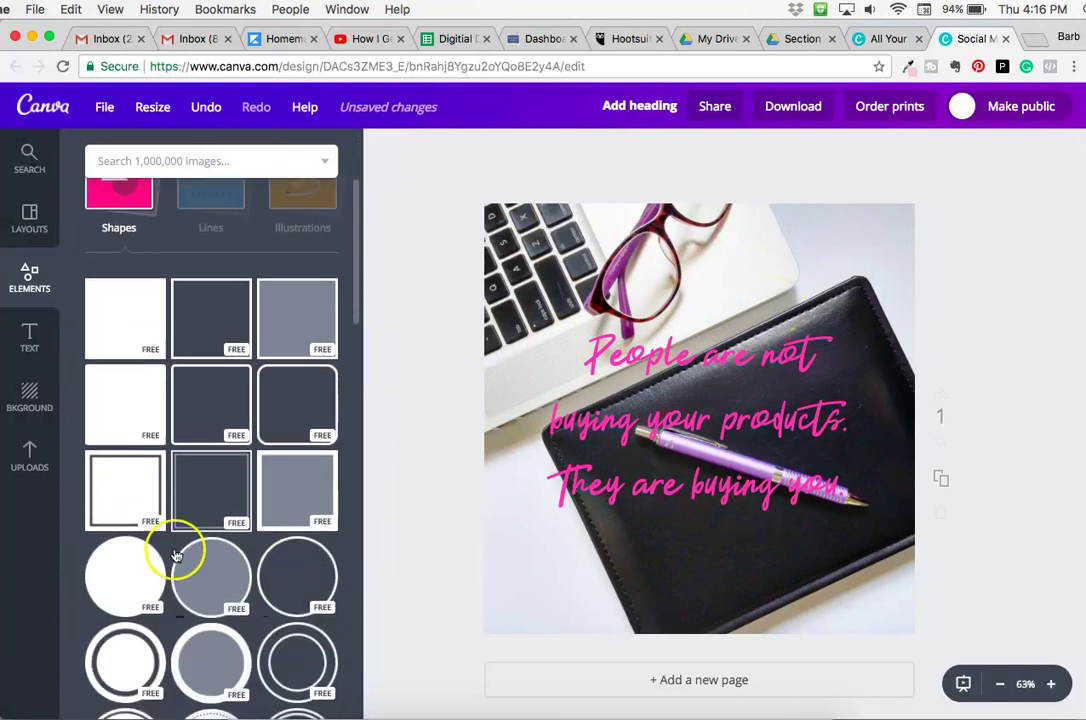
click(127, 487)
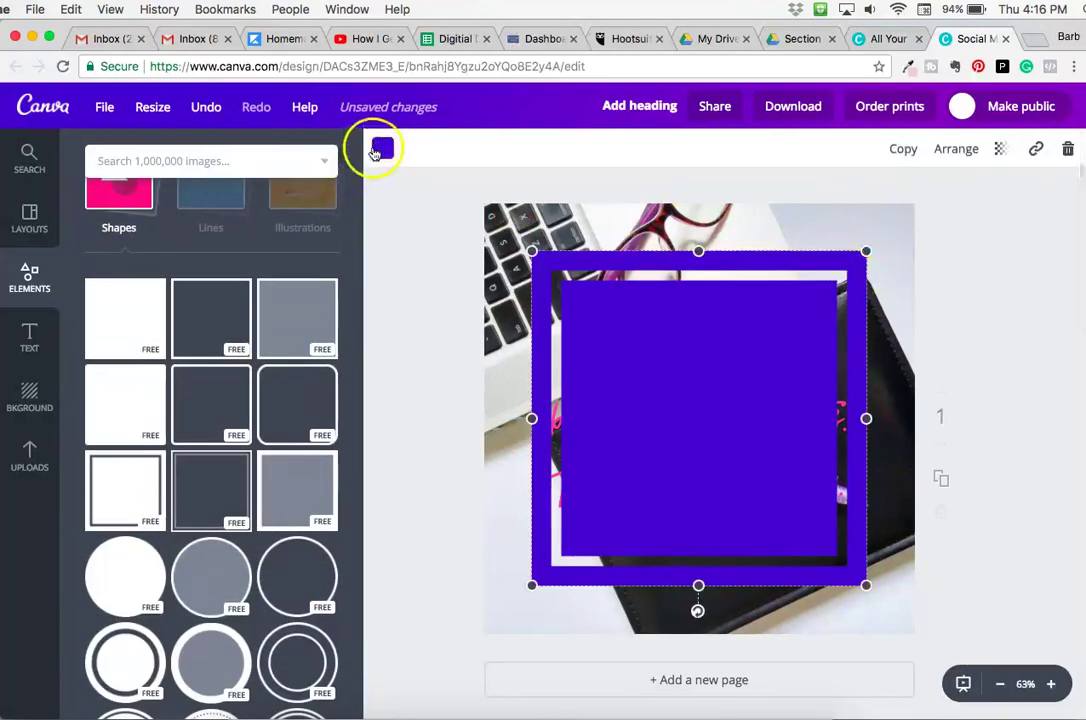
click(381, 147)
click(463, 331)
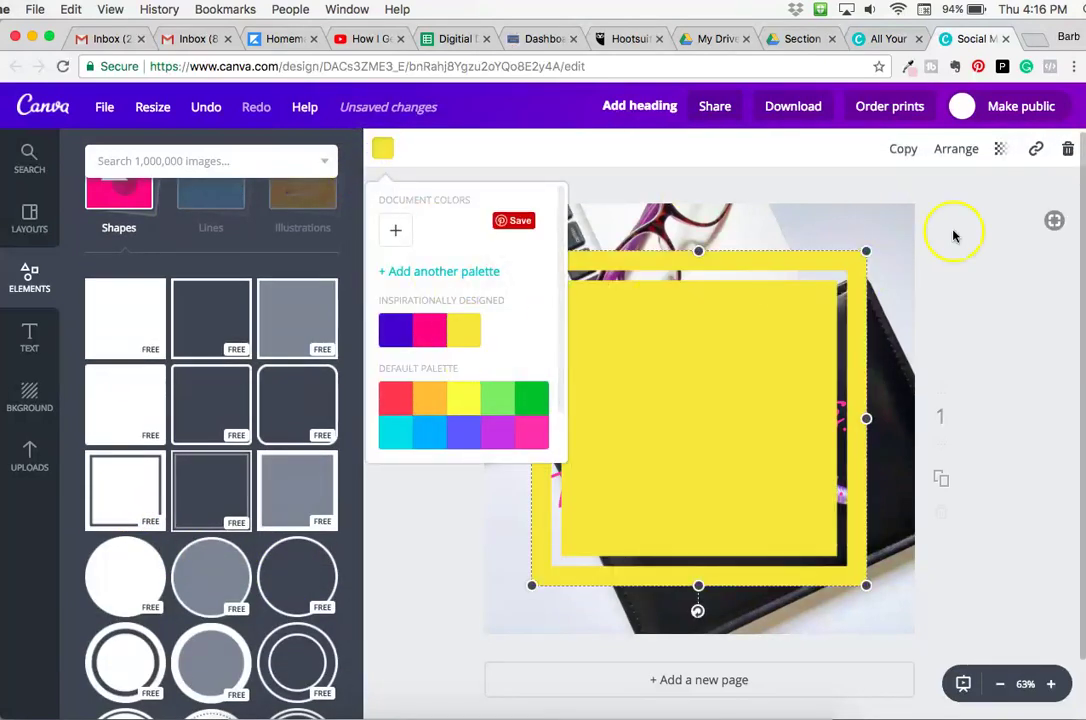
click(958, 150)
click(948, 225)
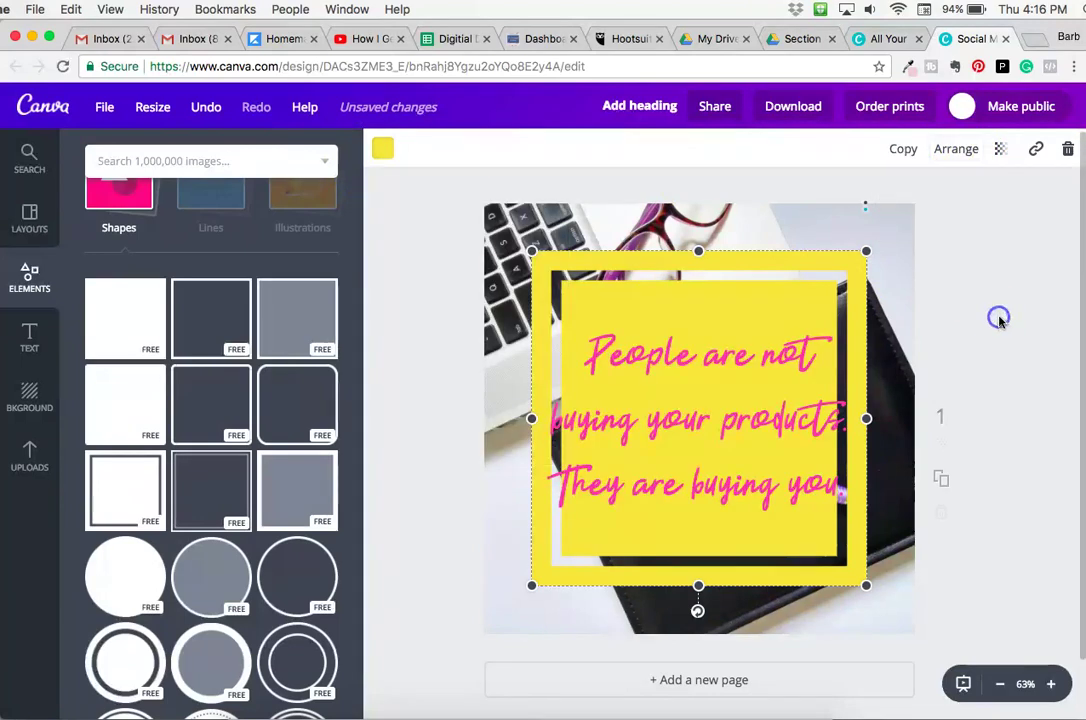
- Set the quote to size 56, narrow it to three lines and centre it
click(780, 405)
click(530, 148)
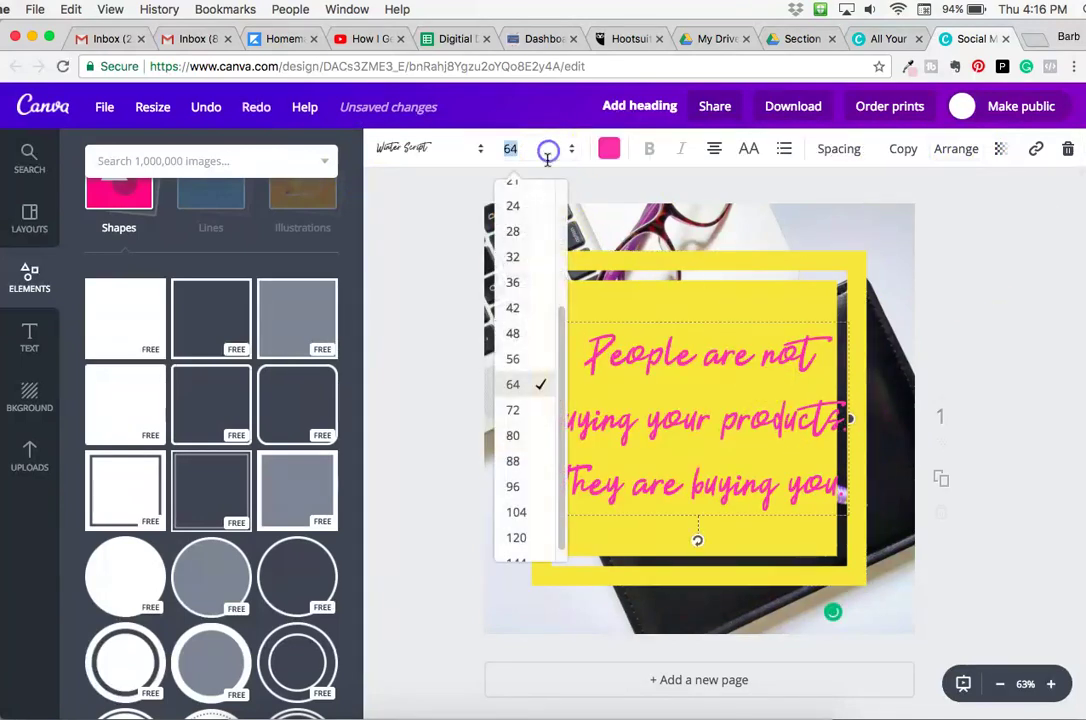
click(535, 362)
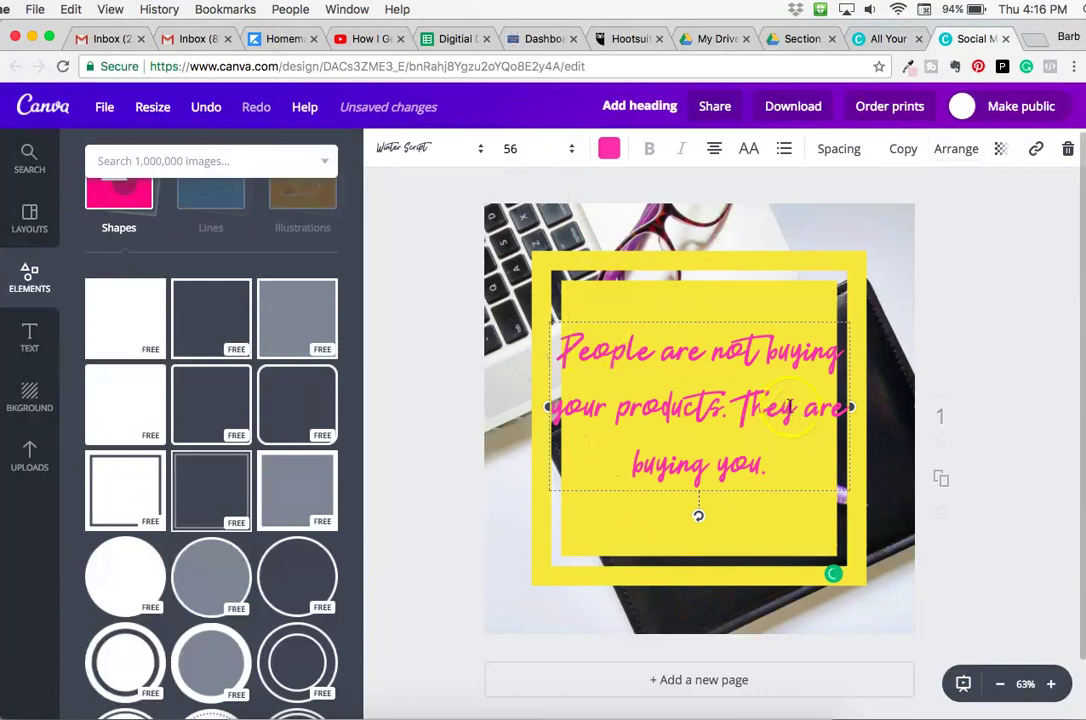
drag(850, 407, 819, 407)
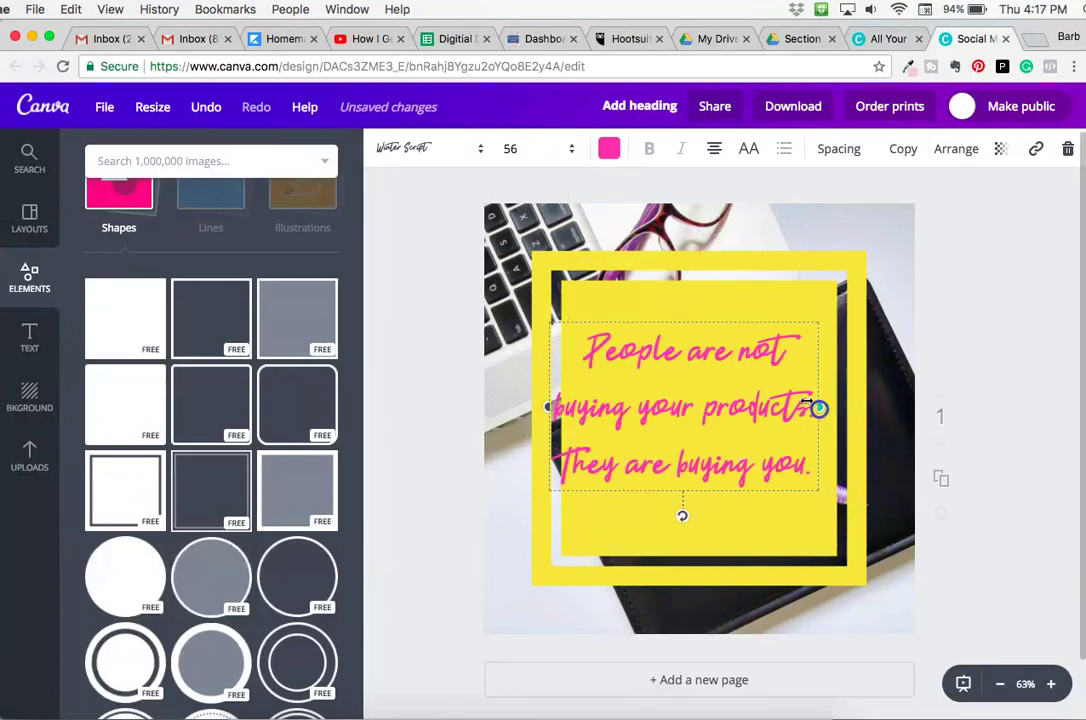
mouse_move(734, 320)
mouse_down()
mouse_move(748, 318)
mouse_move(744, 333)
mouse_up()
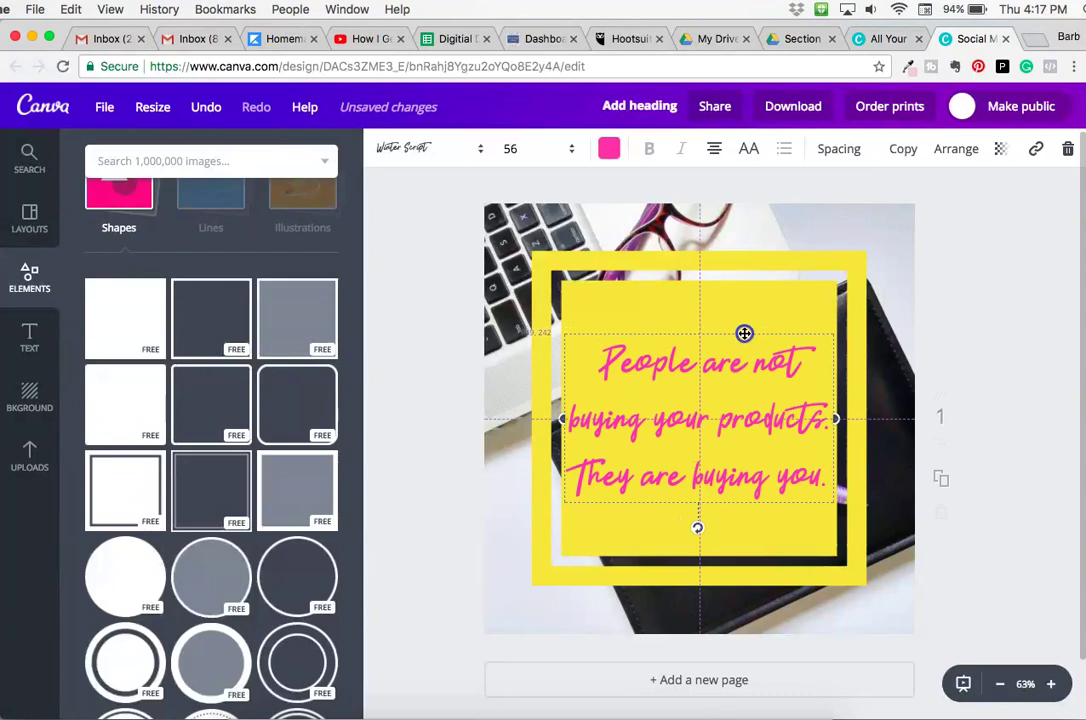
click(946, 298)
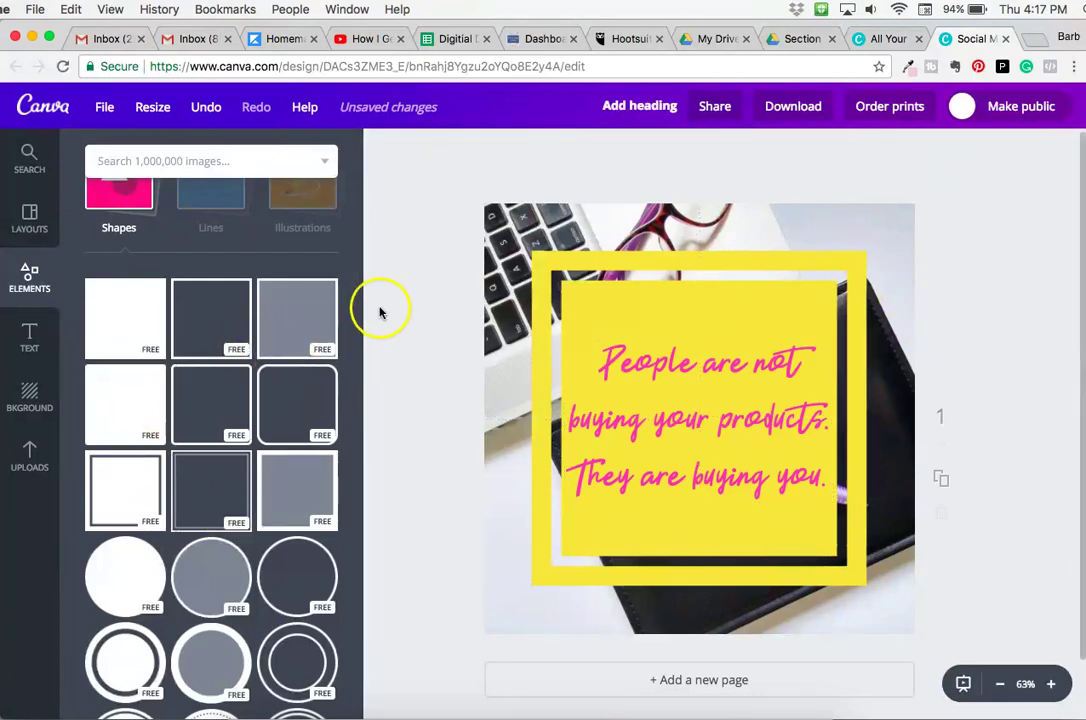
- Remove a stray blue circle and delete the yellow square frame
drag(353, 261, 354, 350)
click(158, 258)
click(808, 324)
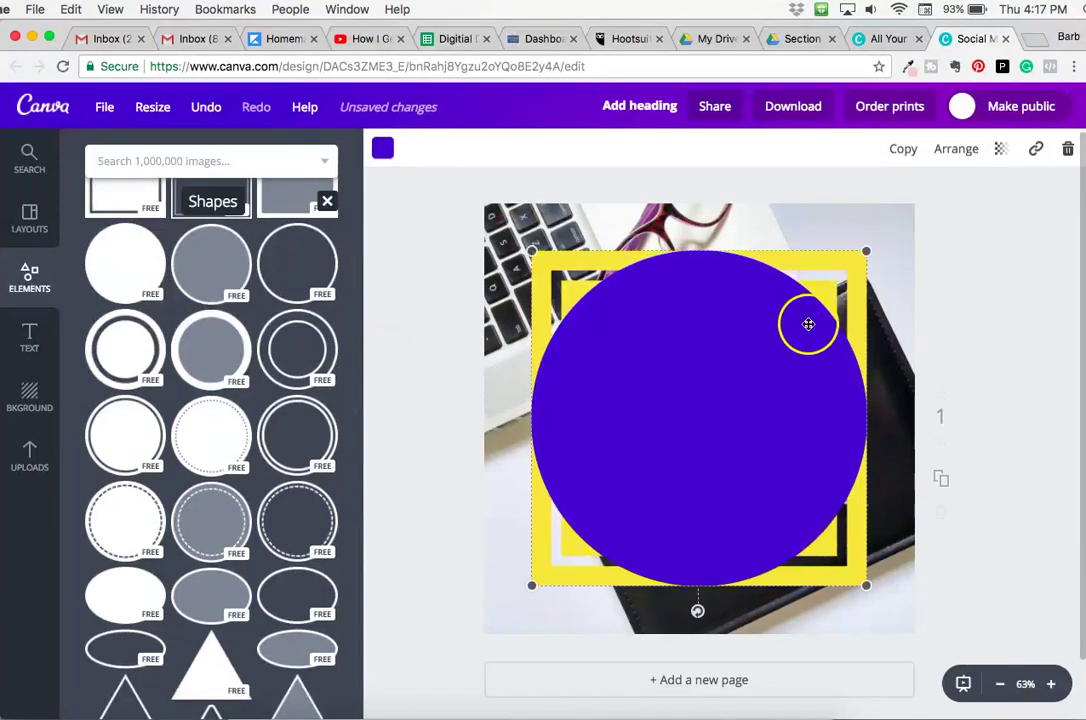
key(BackSpace)
click(832, 266)
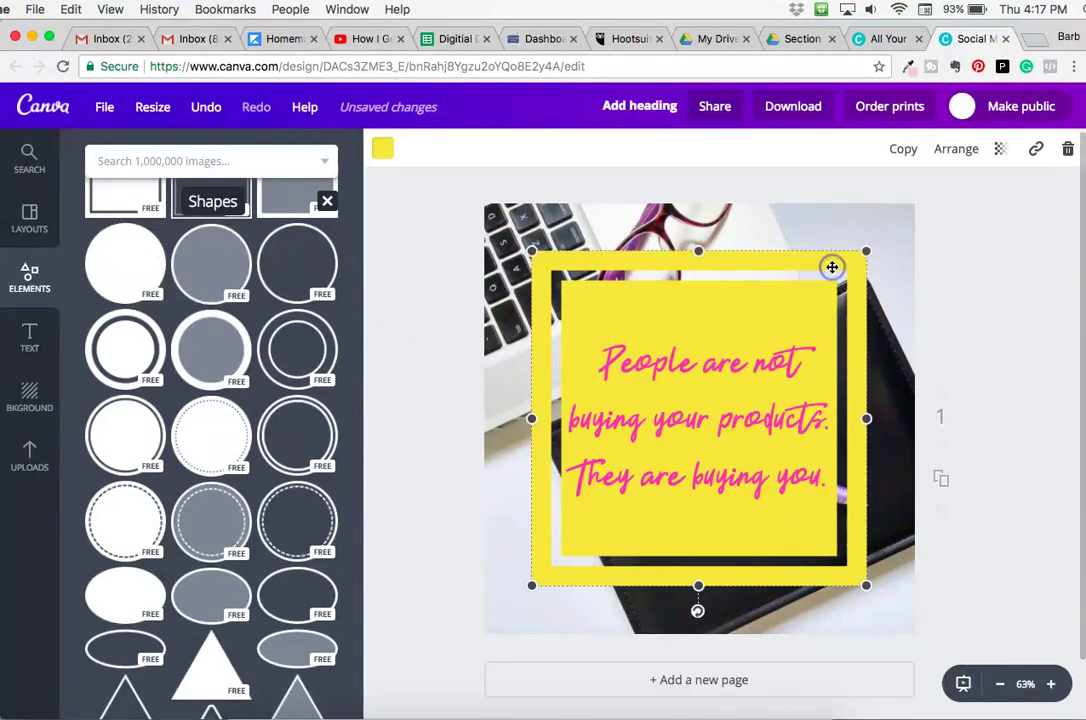
key(BackSpace)
- Add a filled circle behind the quote and colour it yellow
click(118, 262)
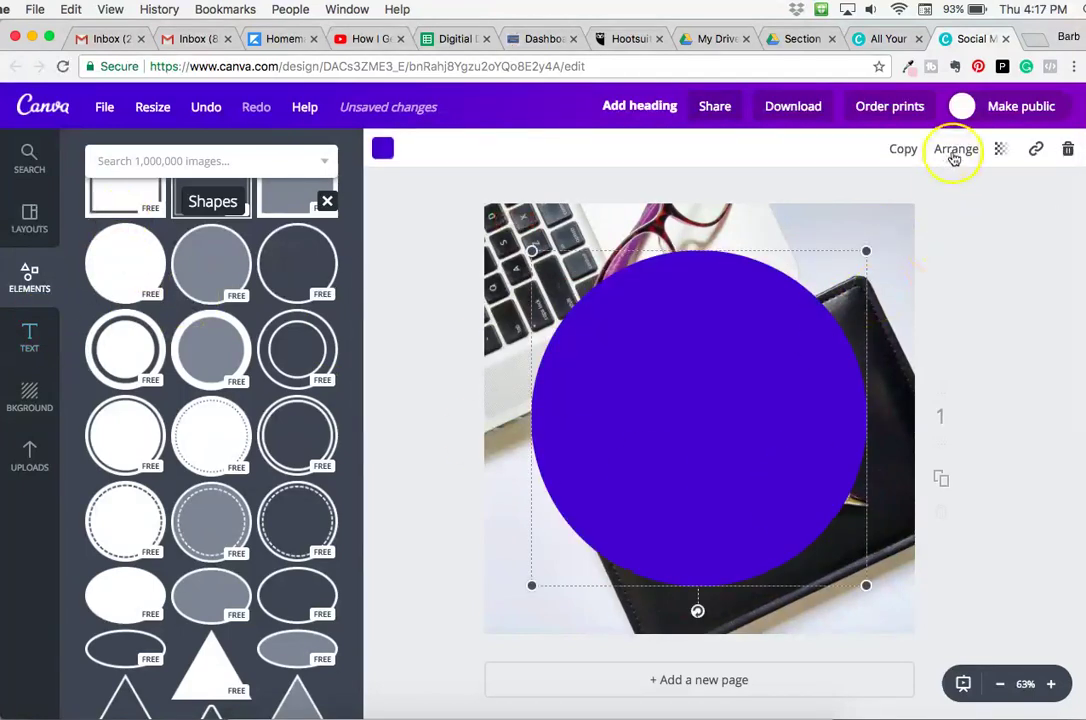
click(955, 150)
click(935, 225)
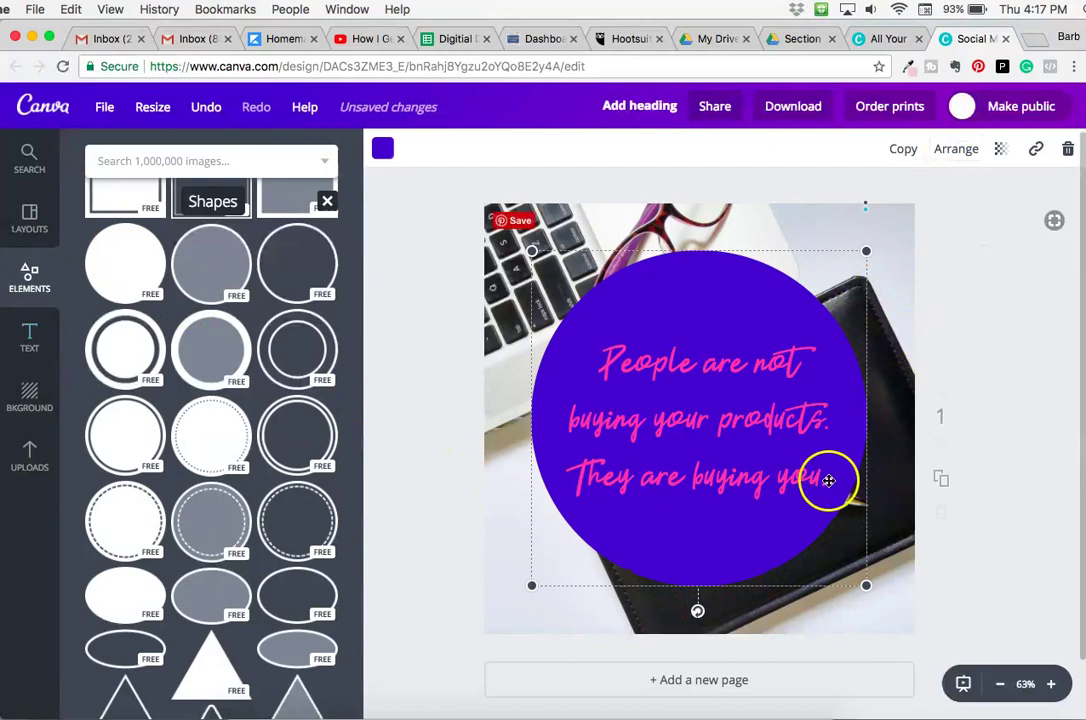
click(382, 147)
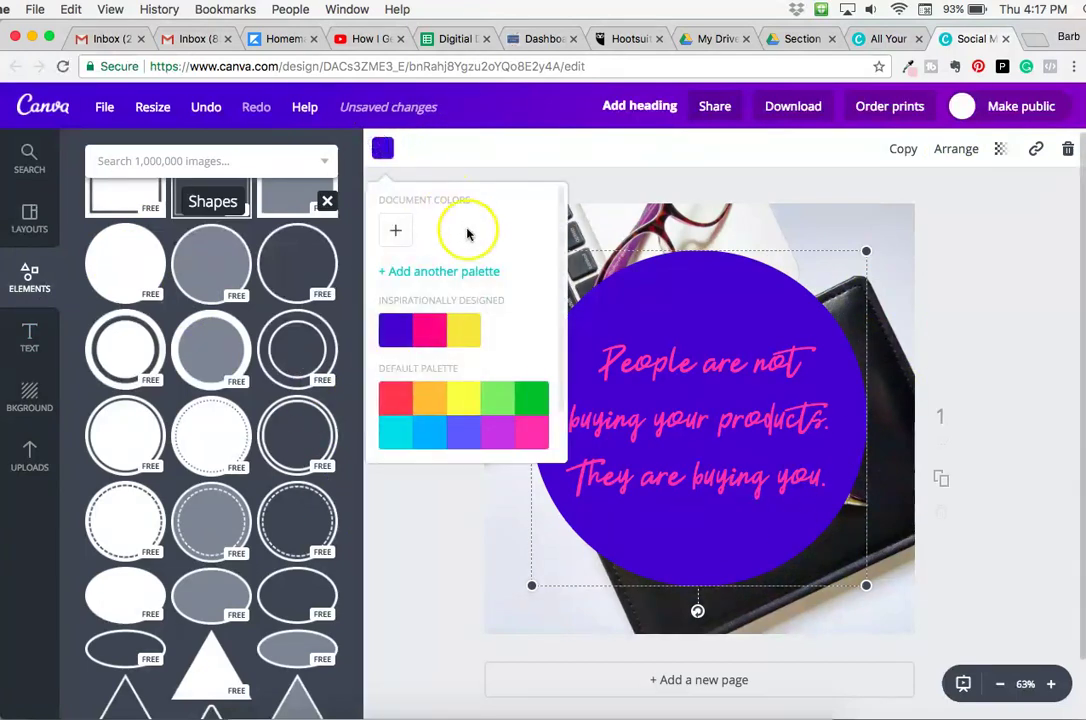
click(465, 328)
click(423, 568)
- Add a right-triangle shape from further down the Shapes list
scroll(252, 497, down, 4)
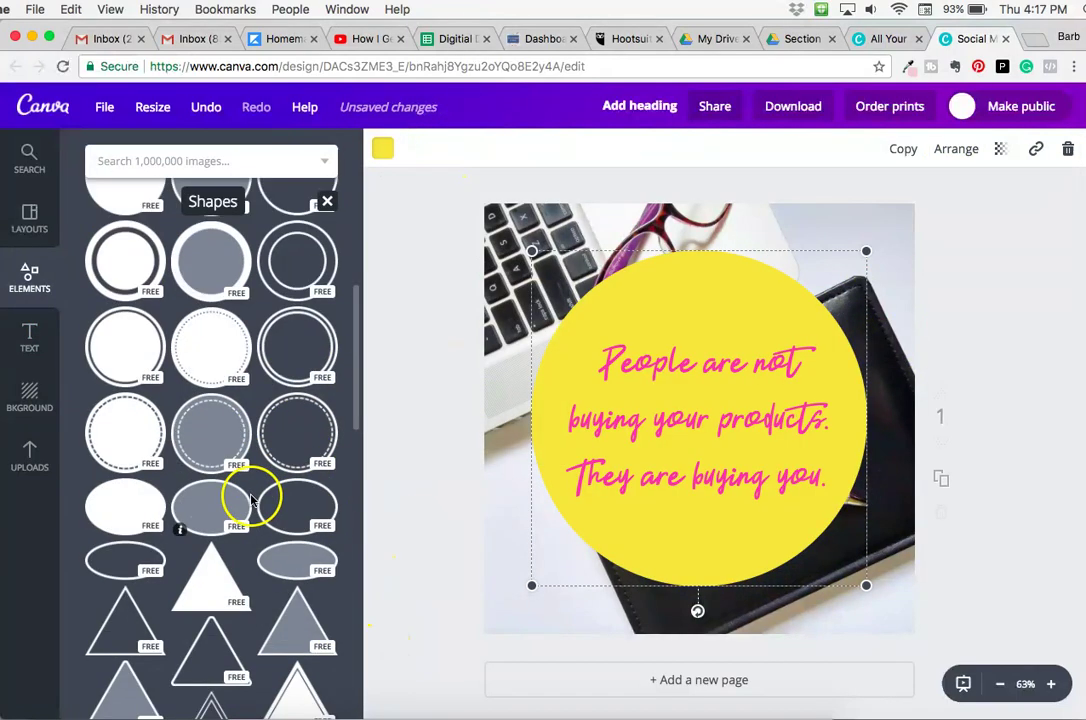
scroll(247, 493, down, 3)
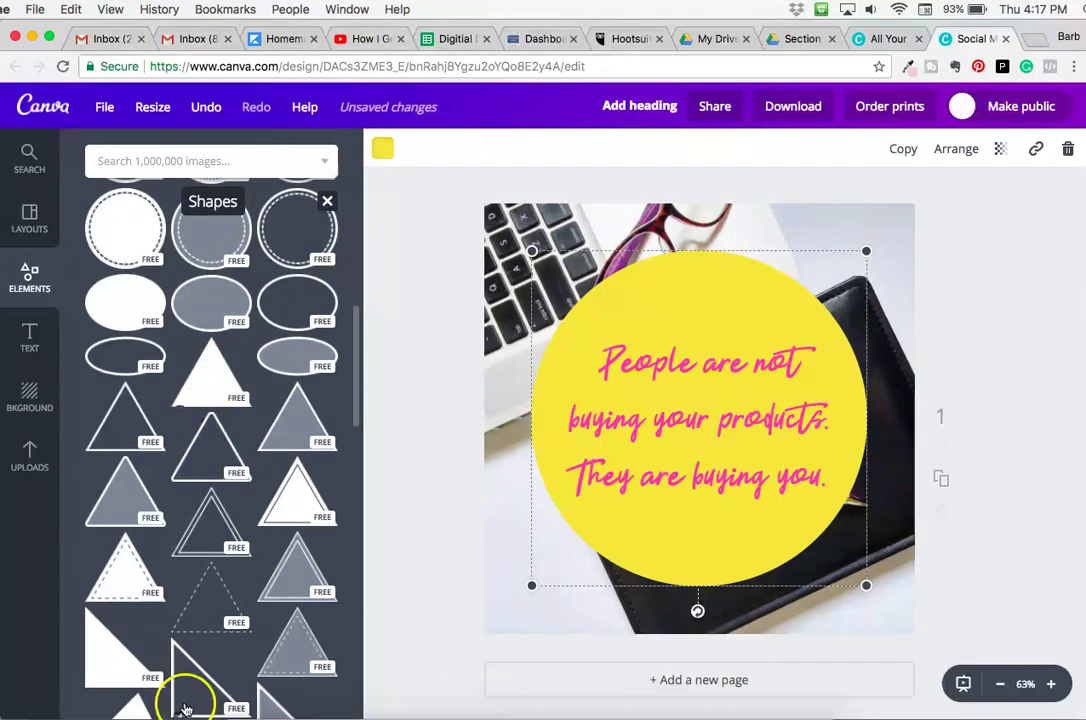
scroll(190, 657, down, 1)
click(102, 623)
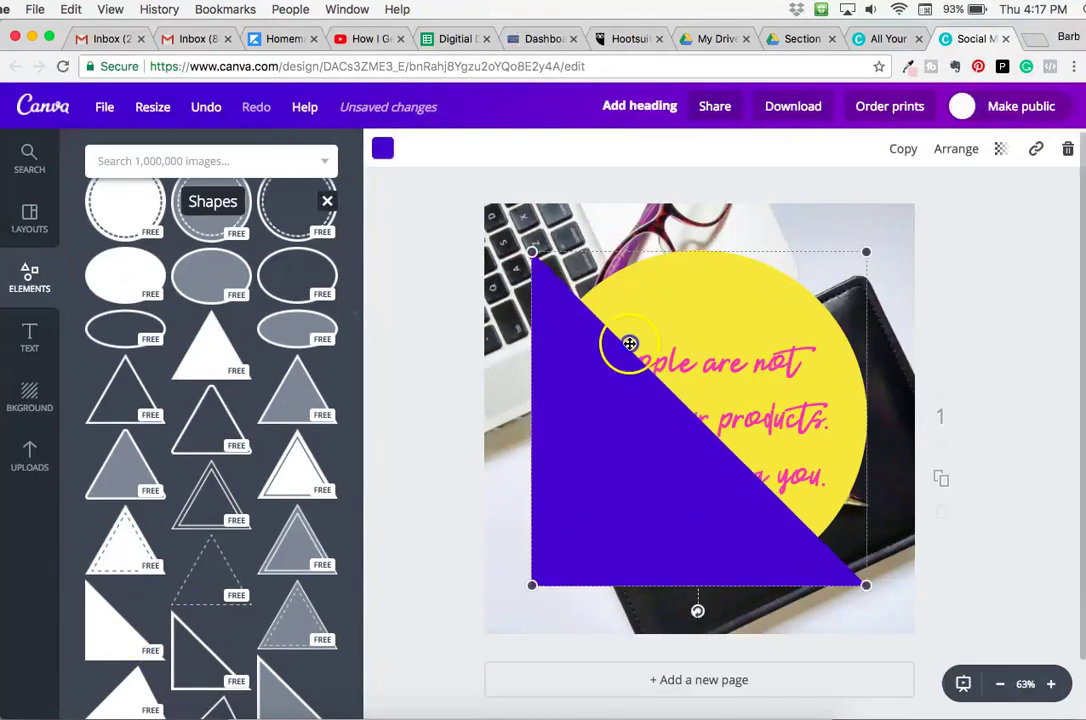
- Delete the yellow circle and enlarge the purple triangle behind the quote across the lower-left half
drag(629, 343, 563, 491)
click(708, 303)
key(Delete)
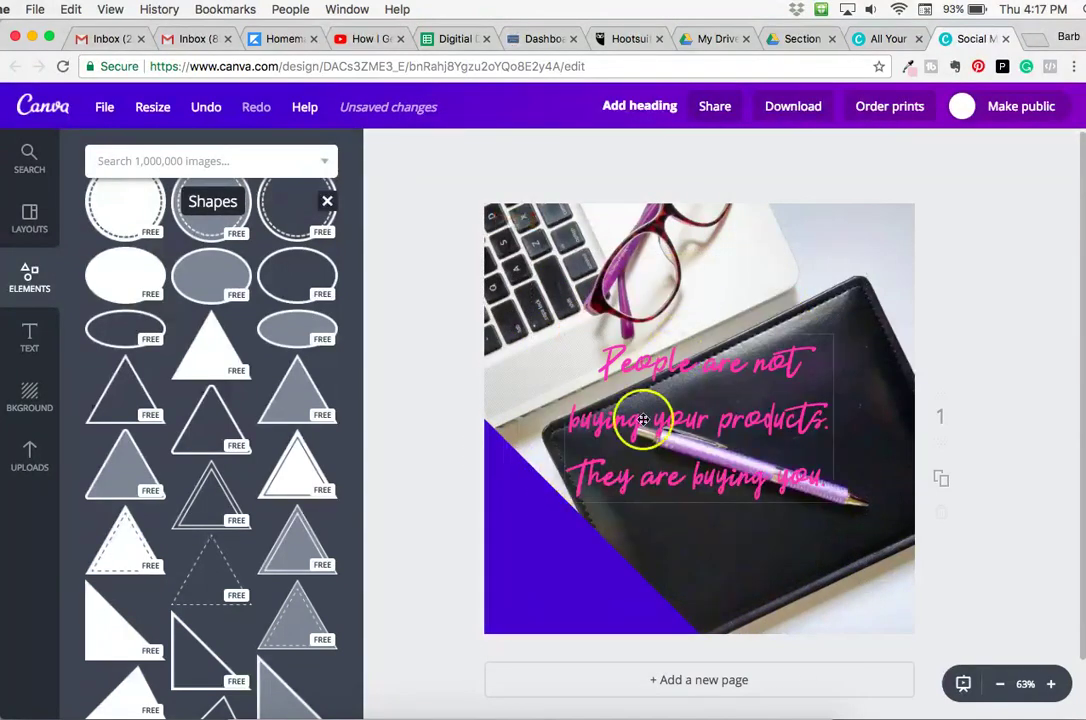
mouse_move(555, 560)
mouse_down()
mouse_move(606, 473)
mouse_move(577, 451)
mouse_up()
click(780, 396)
click(770, 335)
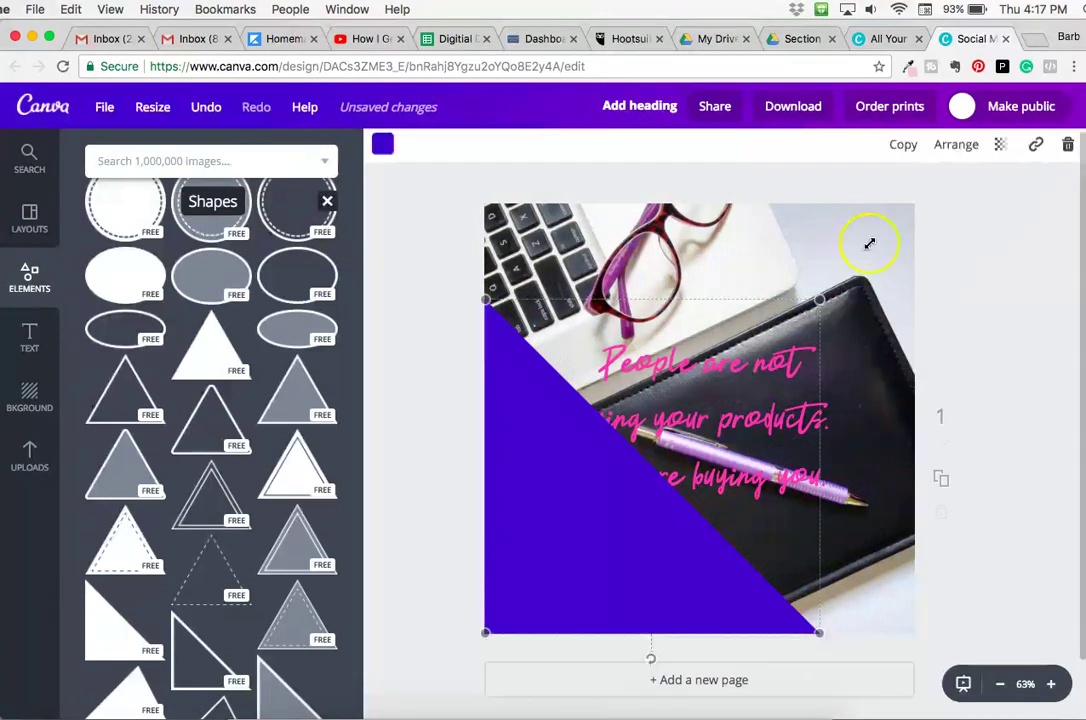
click(956, 148)
click(926, 226)
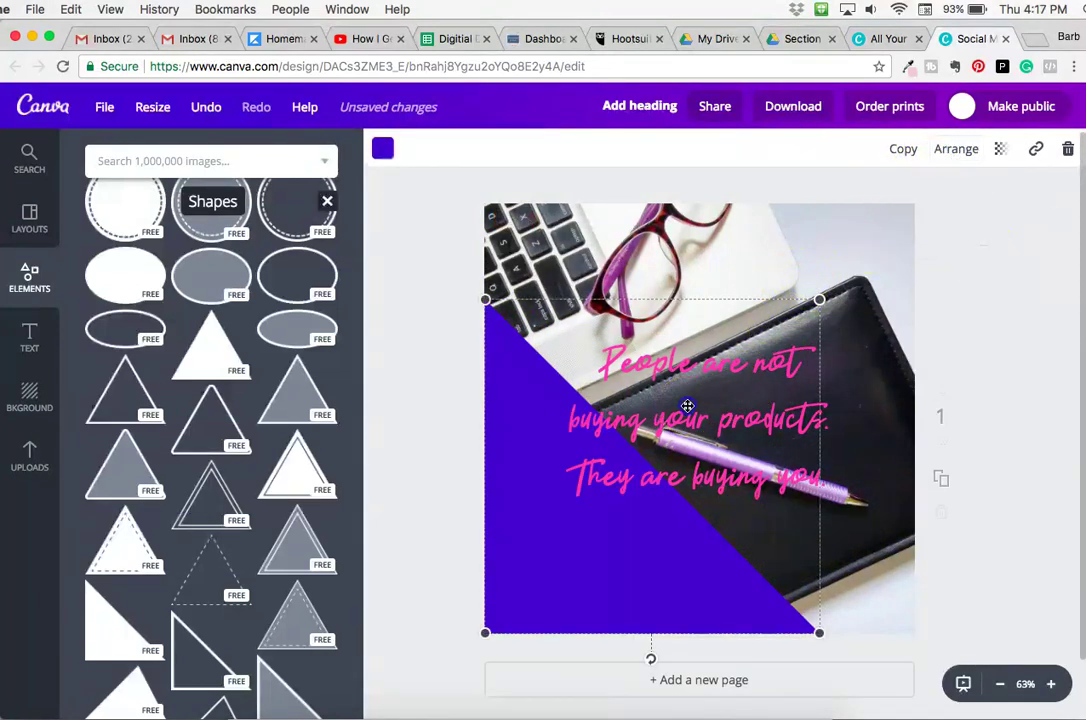
drag(659, 555, 708, 608)
click(784, 347)
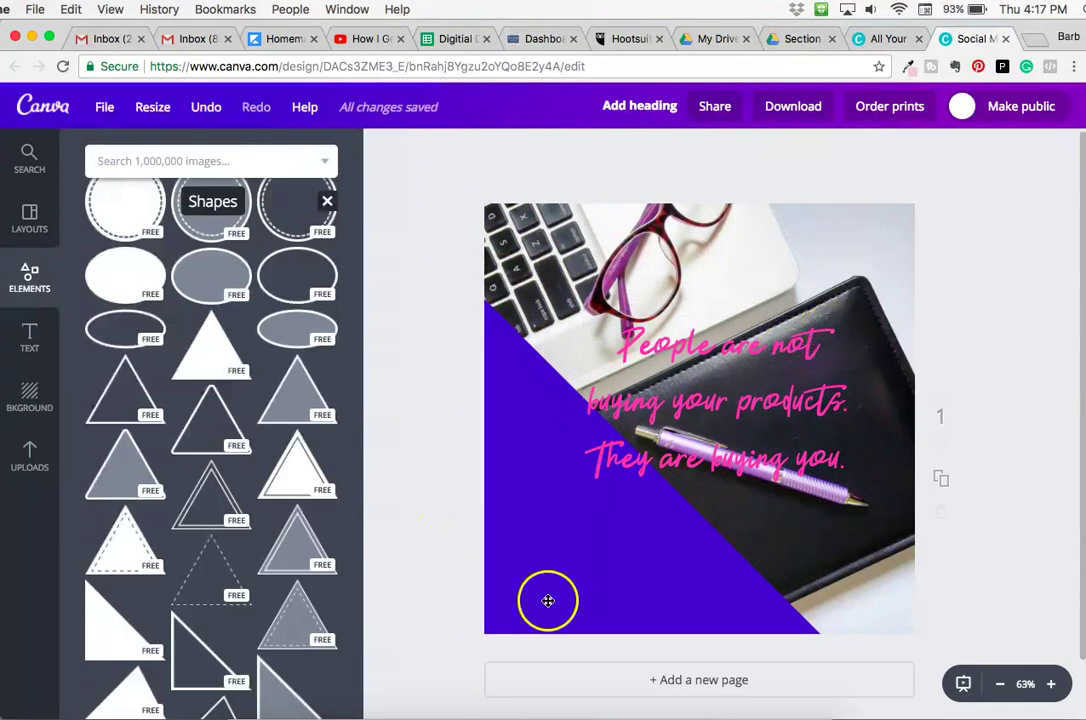
click(496, 333)
drag(829, 310, 971, 259)
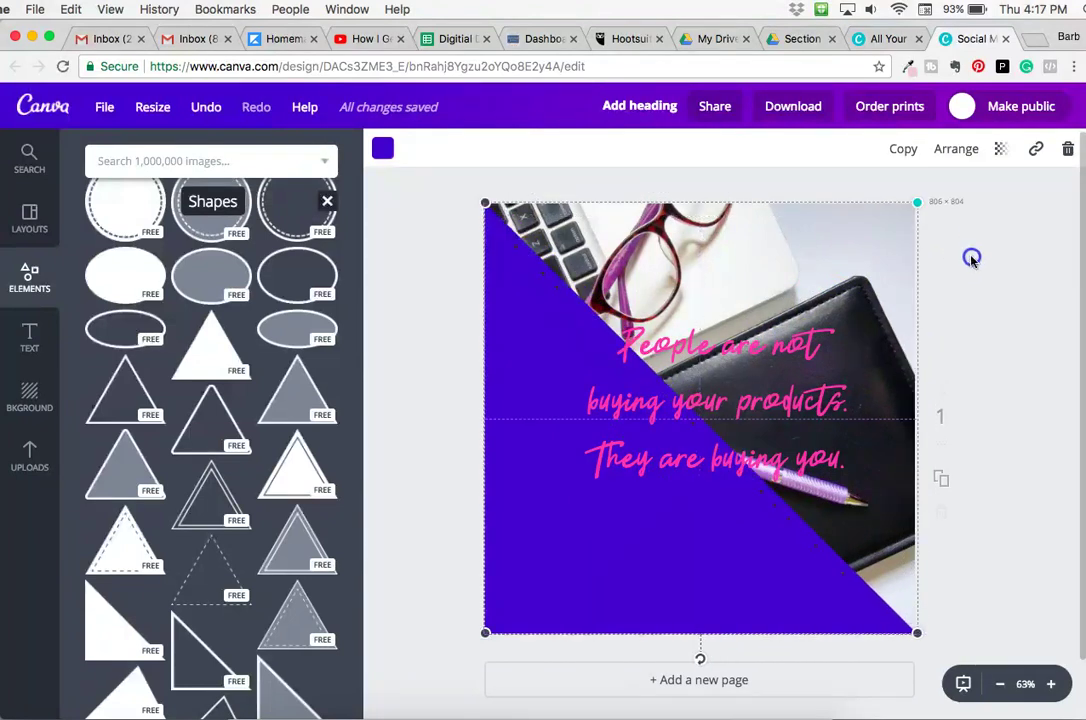
- Move the quote to the bottom-left on four lines at size 48
click(705, 453)
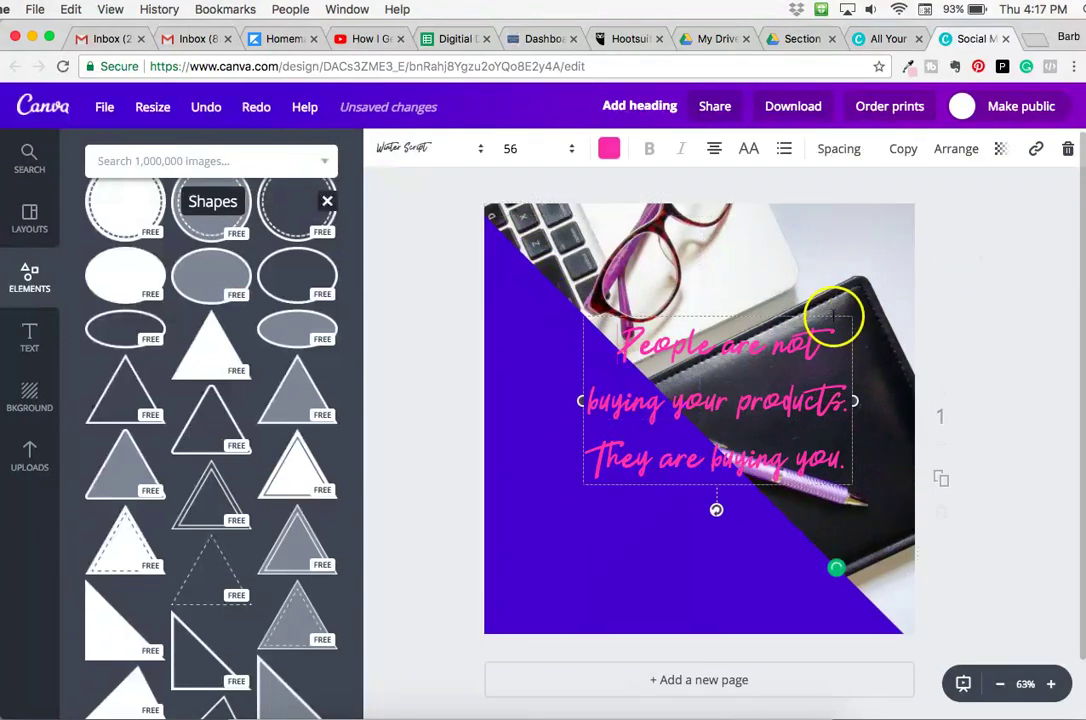
drag(795, 322, 709, 426)
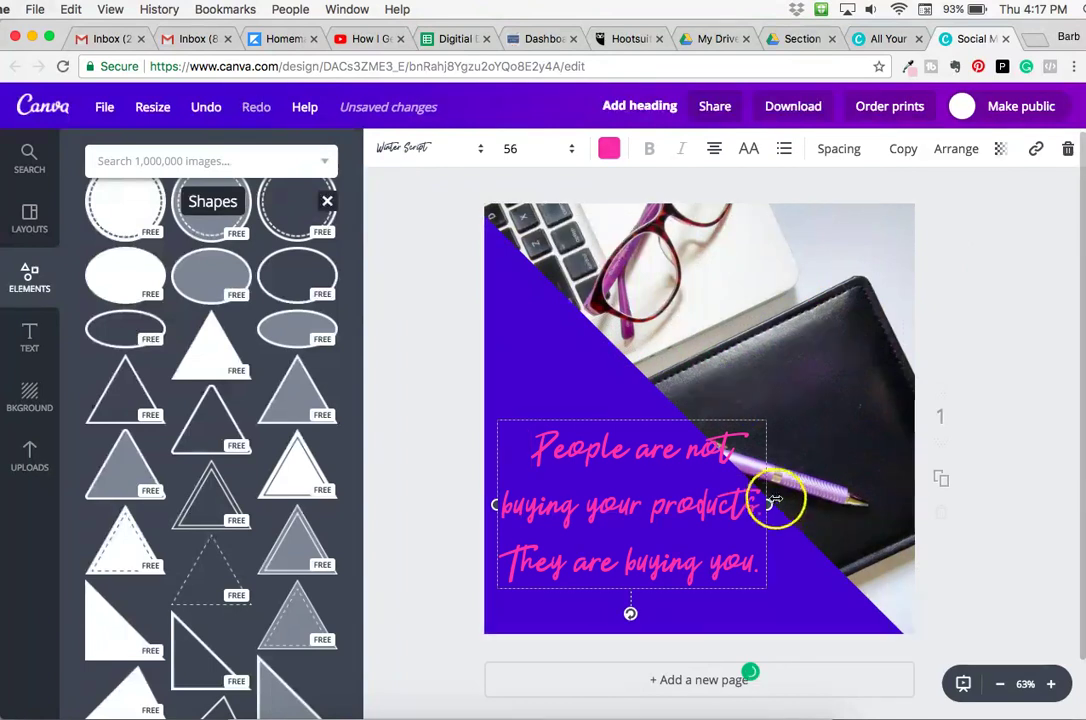
drag(776, 507, 714, 532)
mouse_move(649, 418)
mouse_down()
mouse_move(642, 380)
mouse_move(639, 399)
mouse_up()
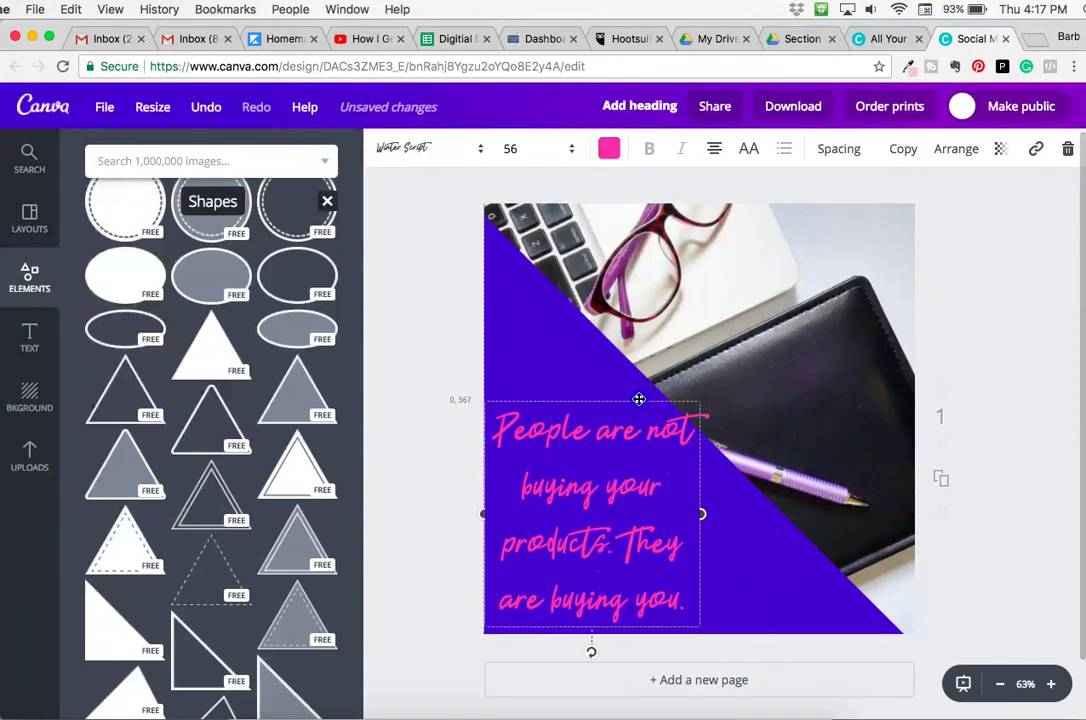
click(543, 148)
click(512, 358)
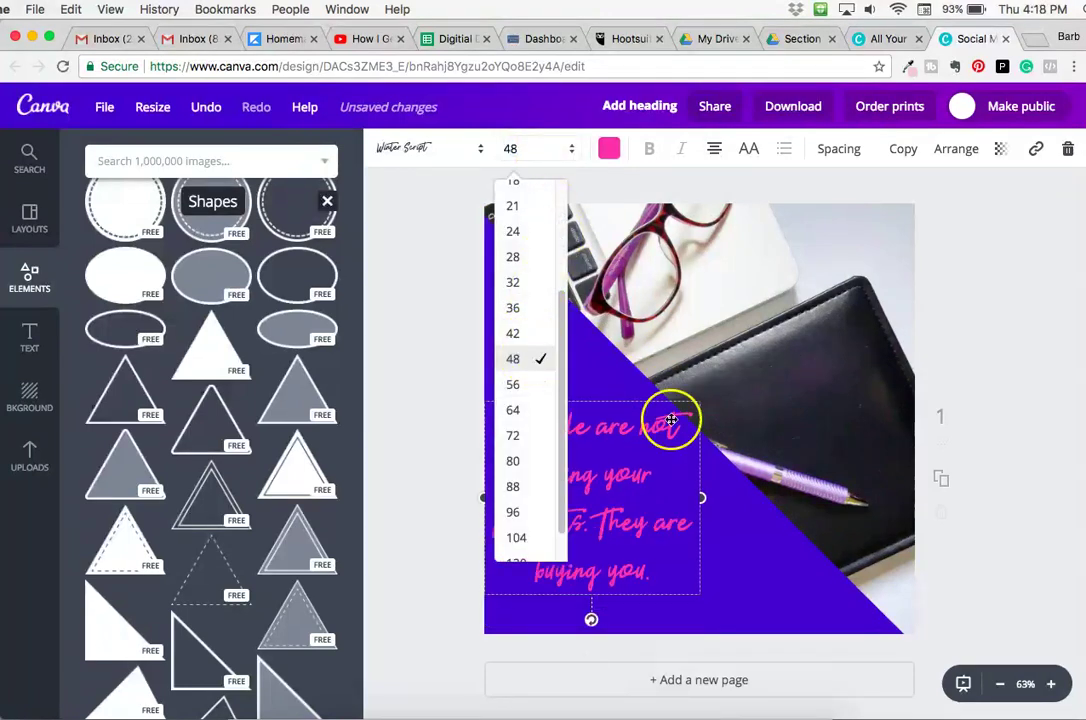
drag(656, 400, 650, 433)
click(1042, 456)
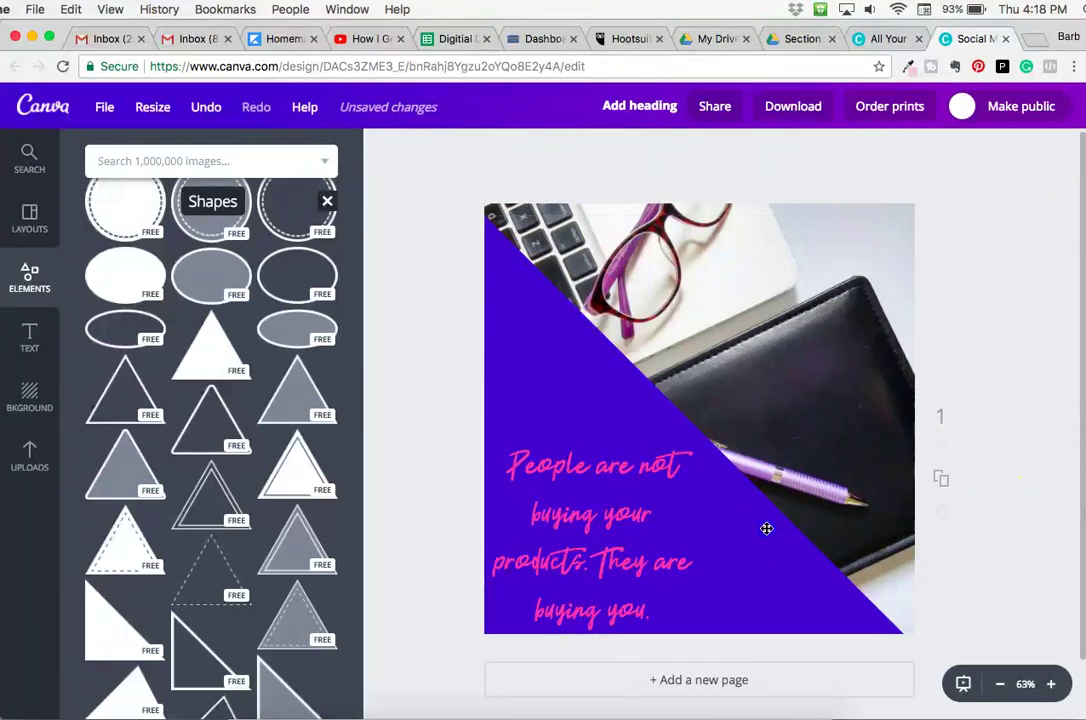
click(877, 606)
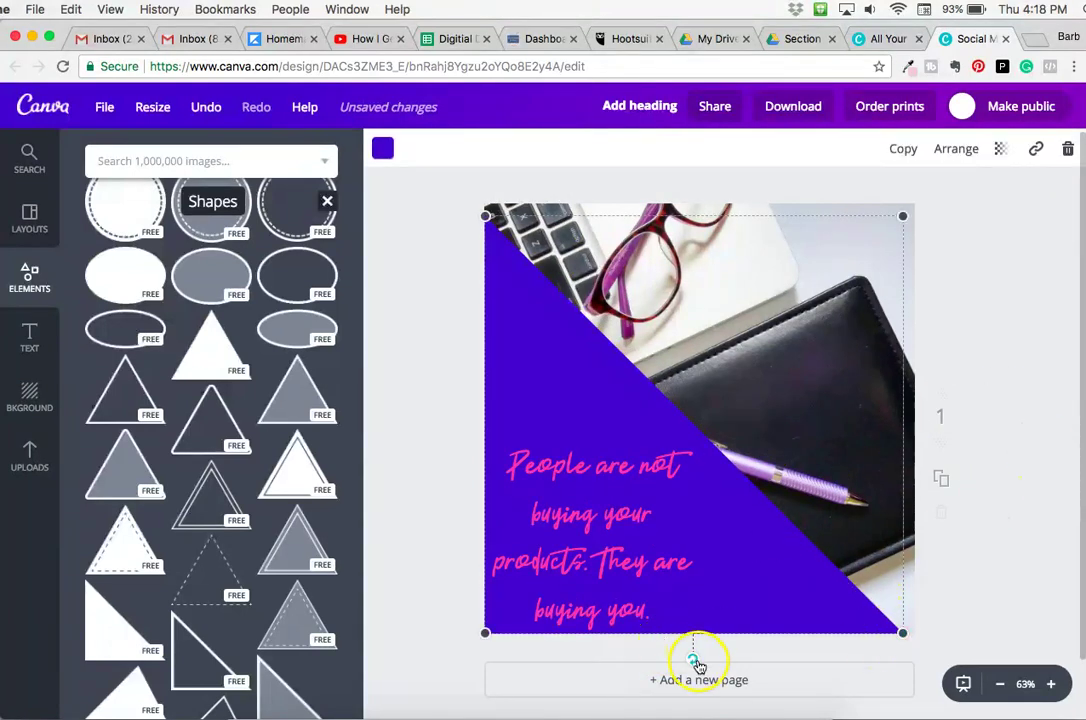
- Rotate the purple triangle exactly 90° and enlarge it to cover the upper-left half
drag(693, 665, 460, 405)
drag(551, 414, 524, 422)
drag(696, 330, 693, 313)
click(655, 563)
drag(922, 623, 922, 629)
- Move the quote to the top-left and, after trying 64, settle its size at 56
drag(558, 510, 573, 285)
drag(716, 313, 791, 314)
click(541, 148)
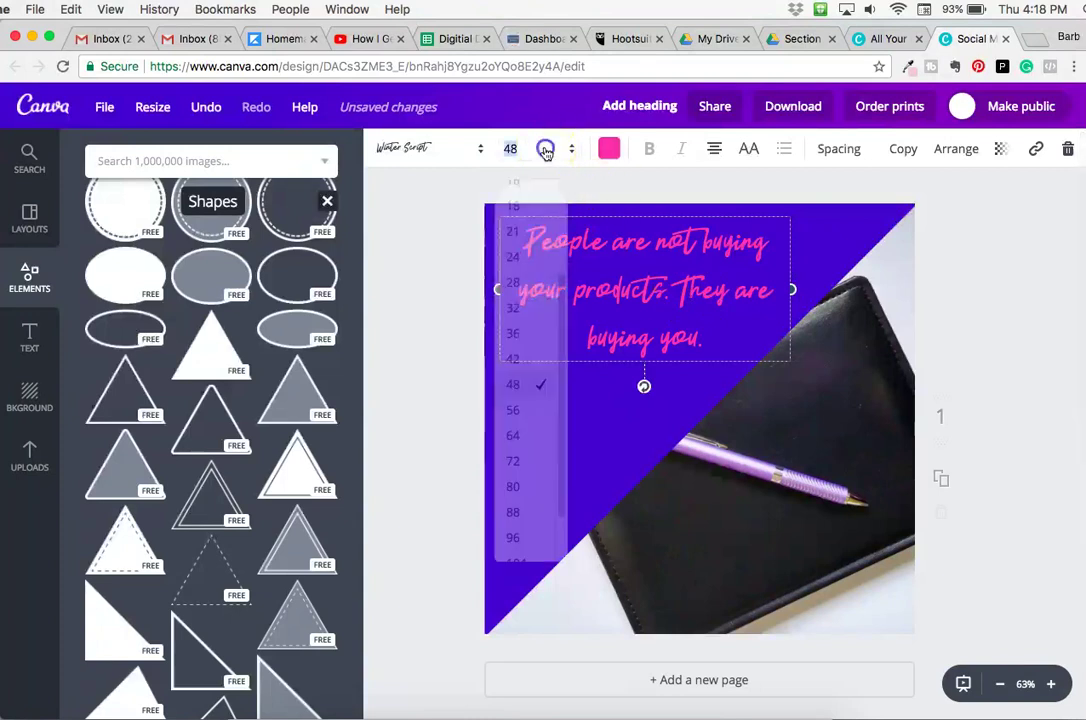
click(516, 410)
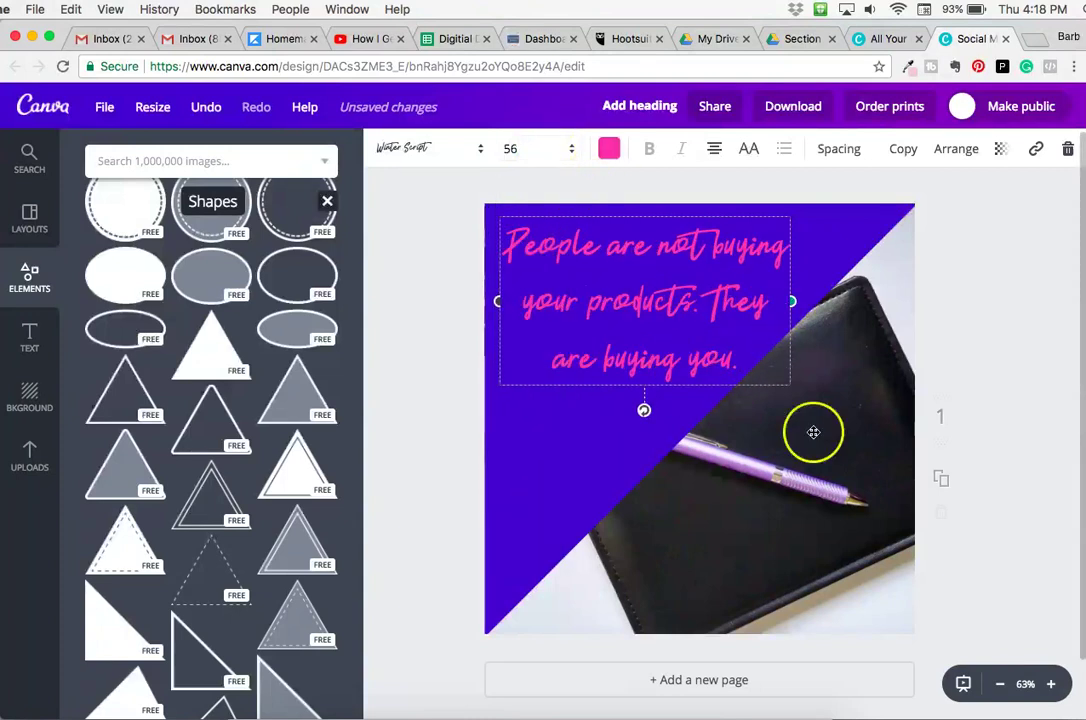
click(536, 160)
click(528, 434)
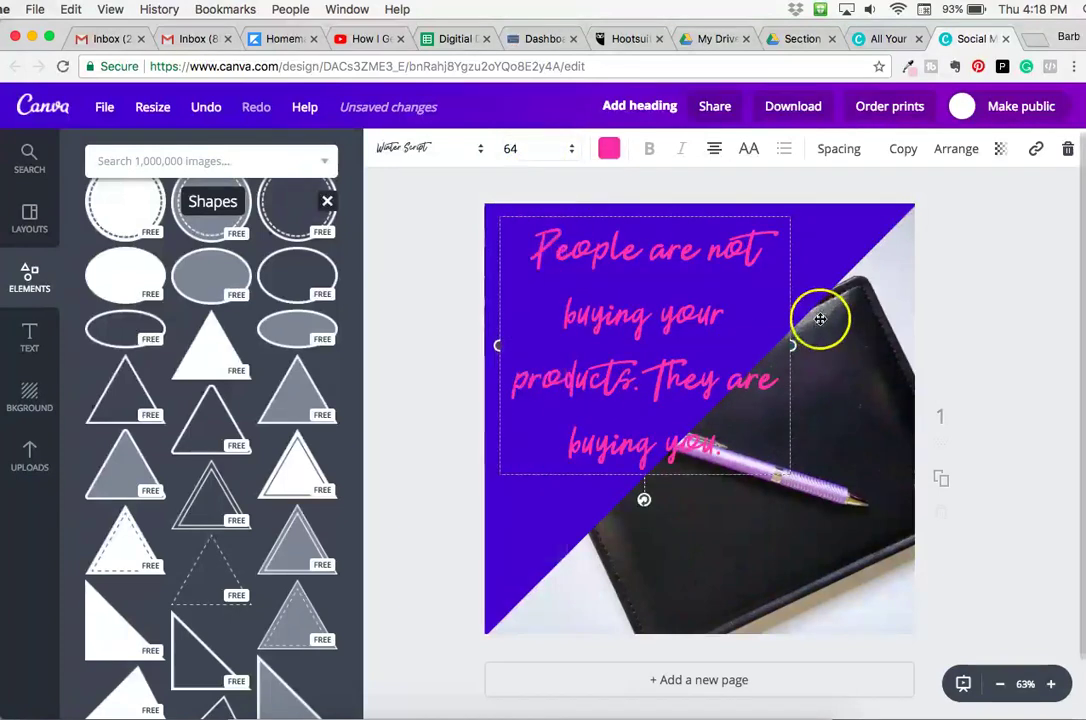
drag(797, 340, 732, 334)
drag(672, 212, 663, 199)
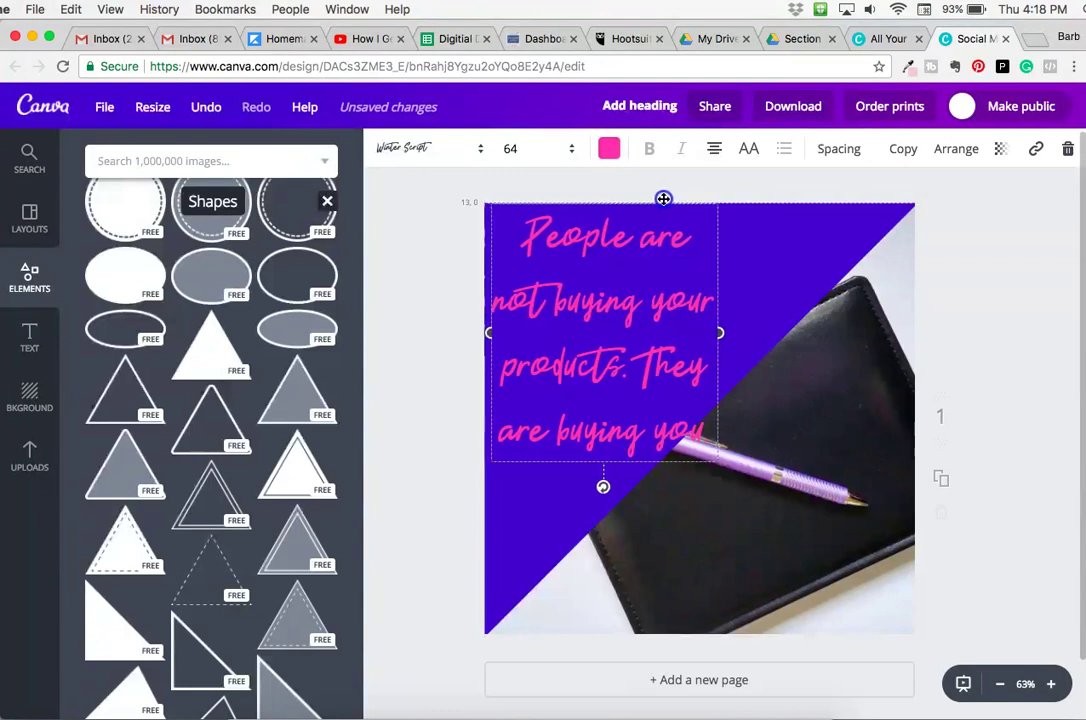
click(557, 148)
click(517, 407)
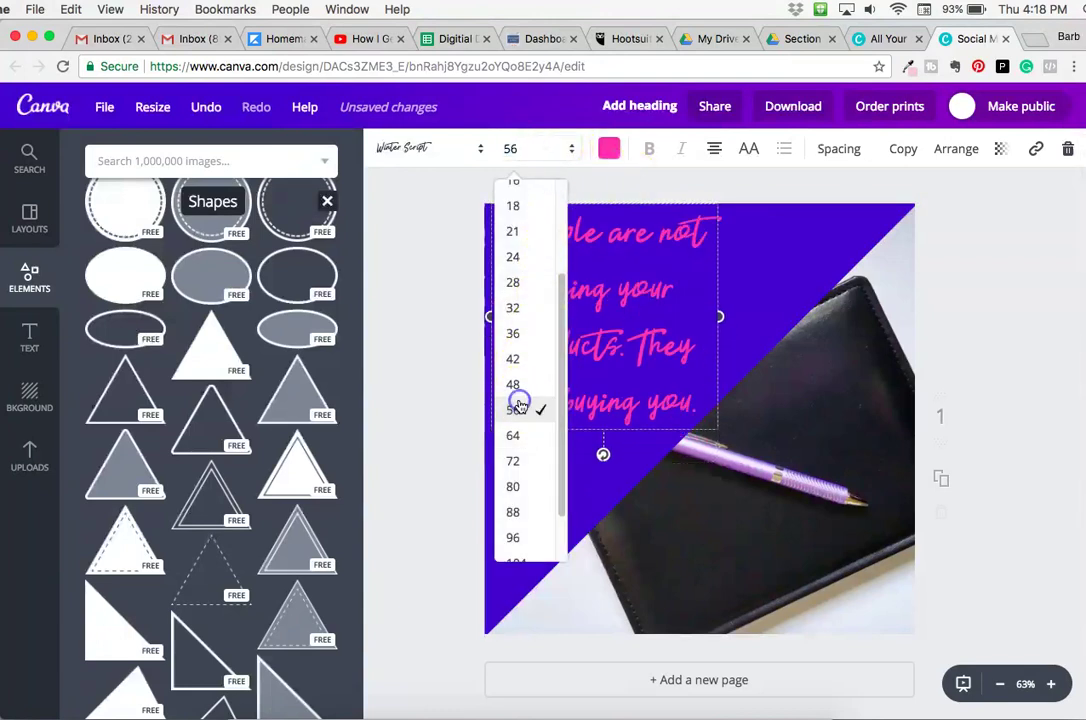
click(972, 262)
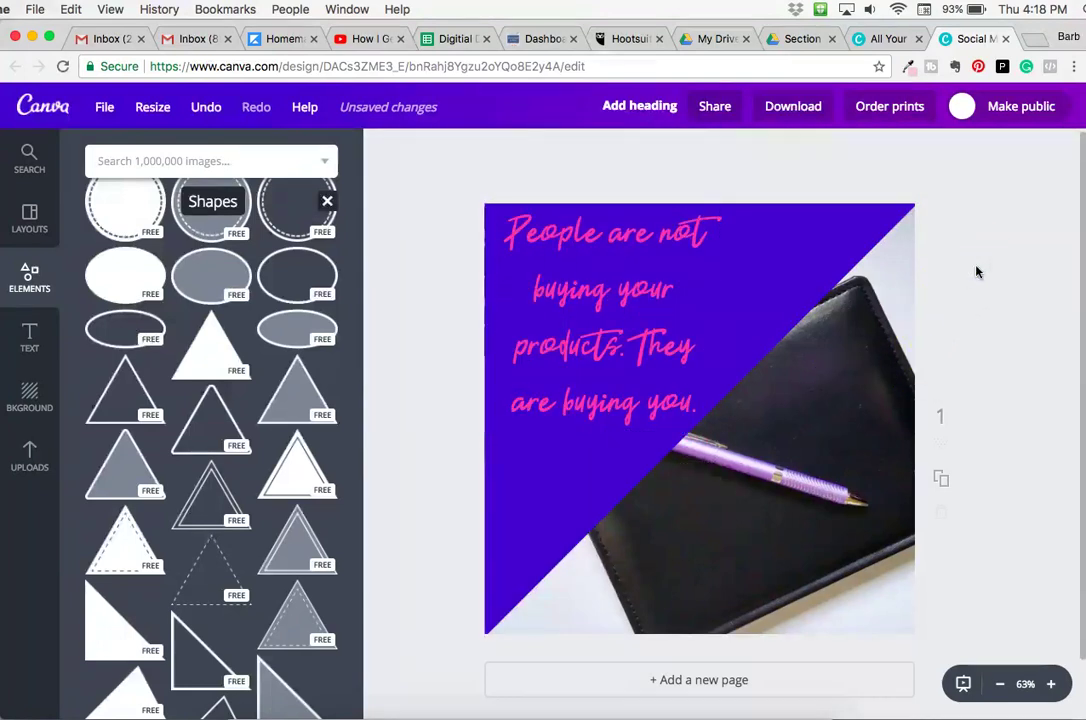
- Shift the purple triangle slightly to the left, ending with the desk photo selected
click(820, 359)
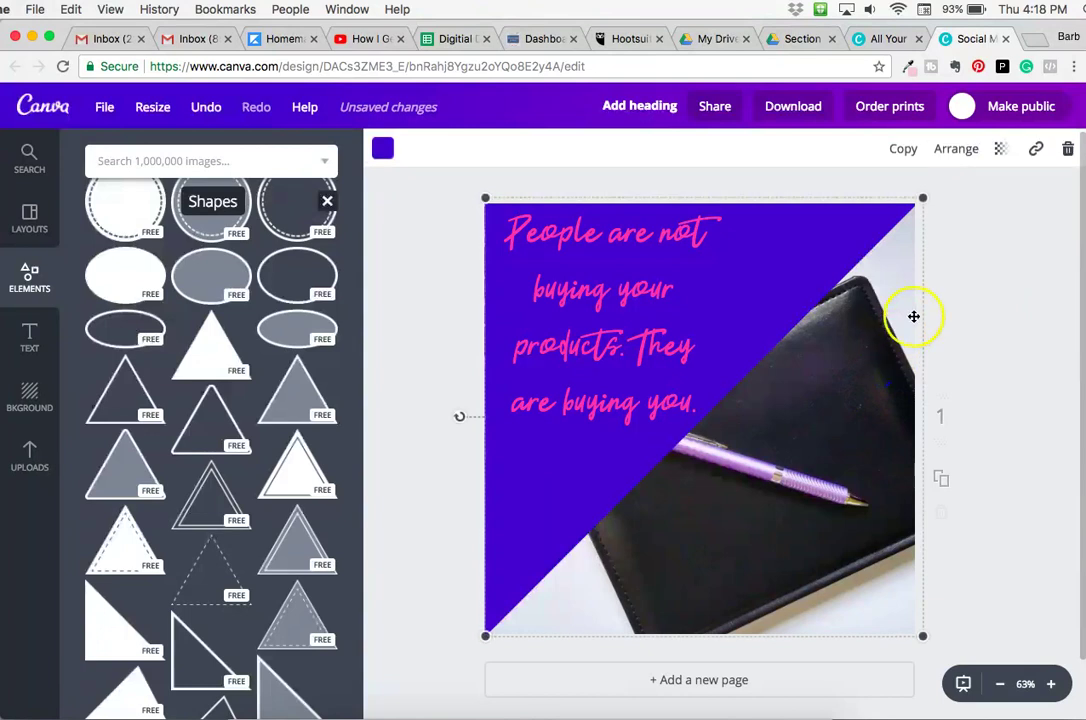
drag(886, 281, 856, 284)
click(899, 269)
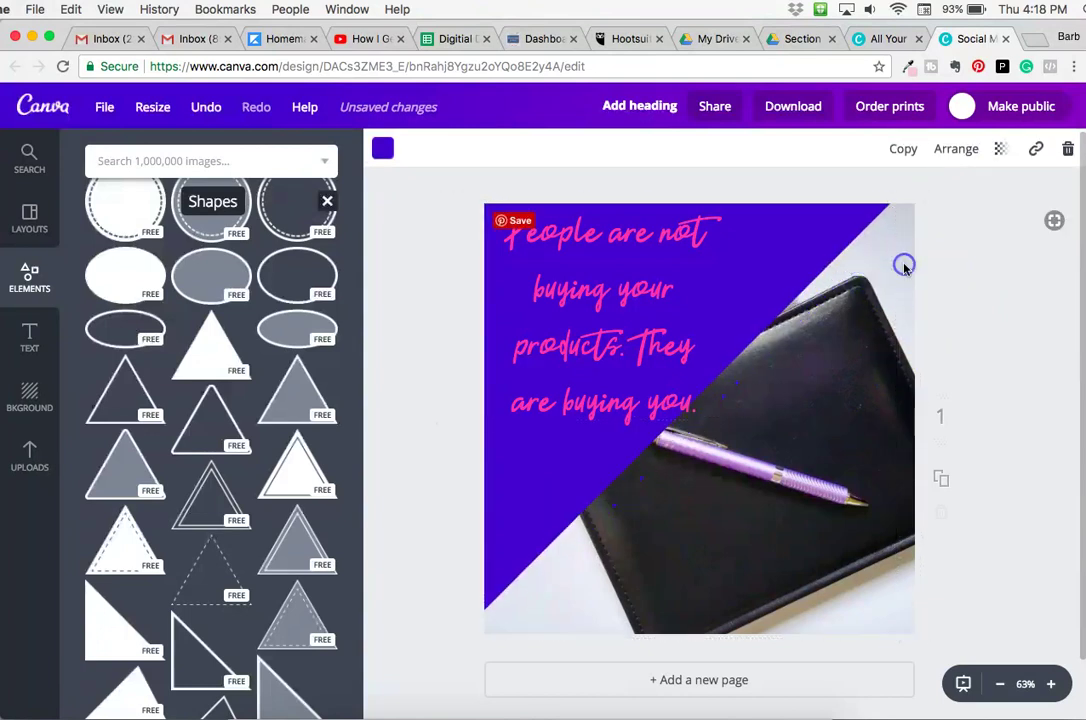
click(893, 293)
click(906, 327)
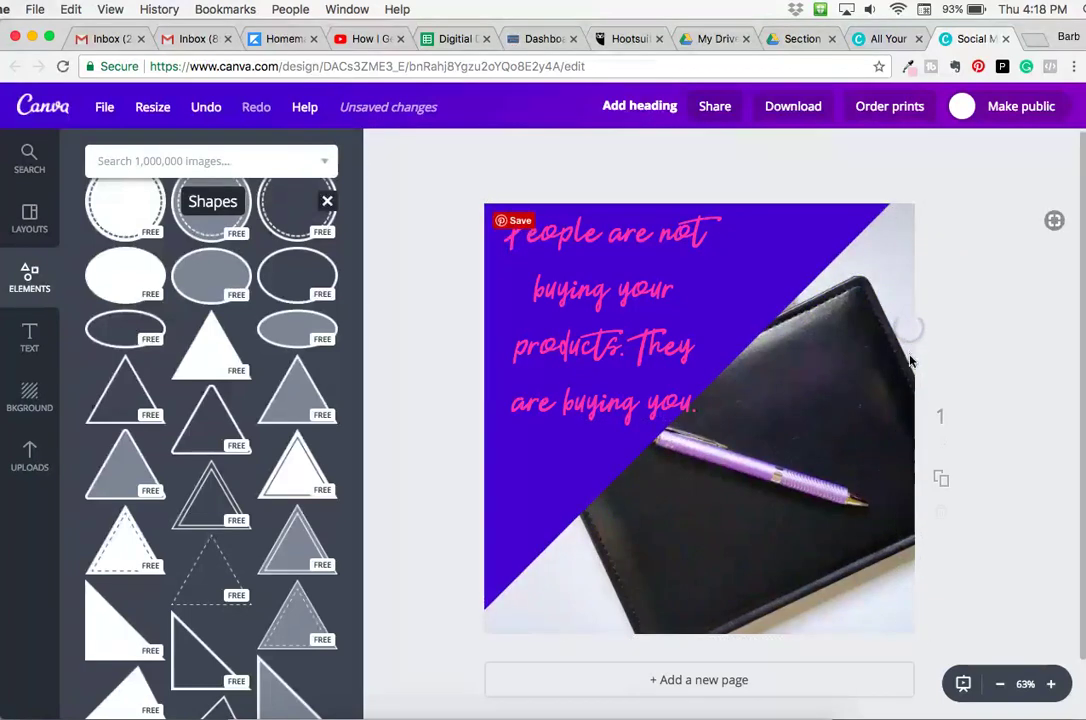
click(895, 390)
click(896, 390)
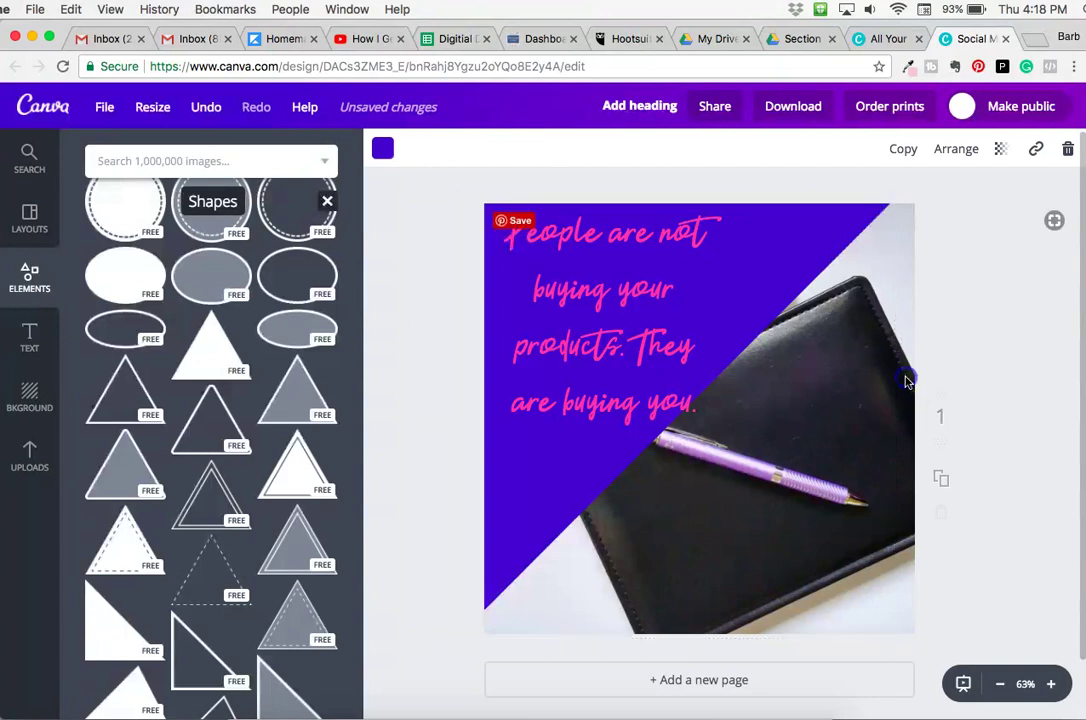
click(911, 383)
click(900, 398)
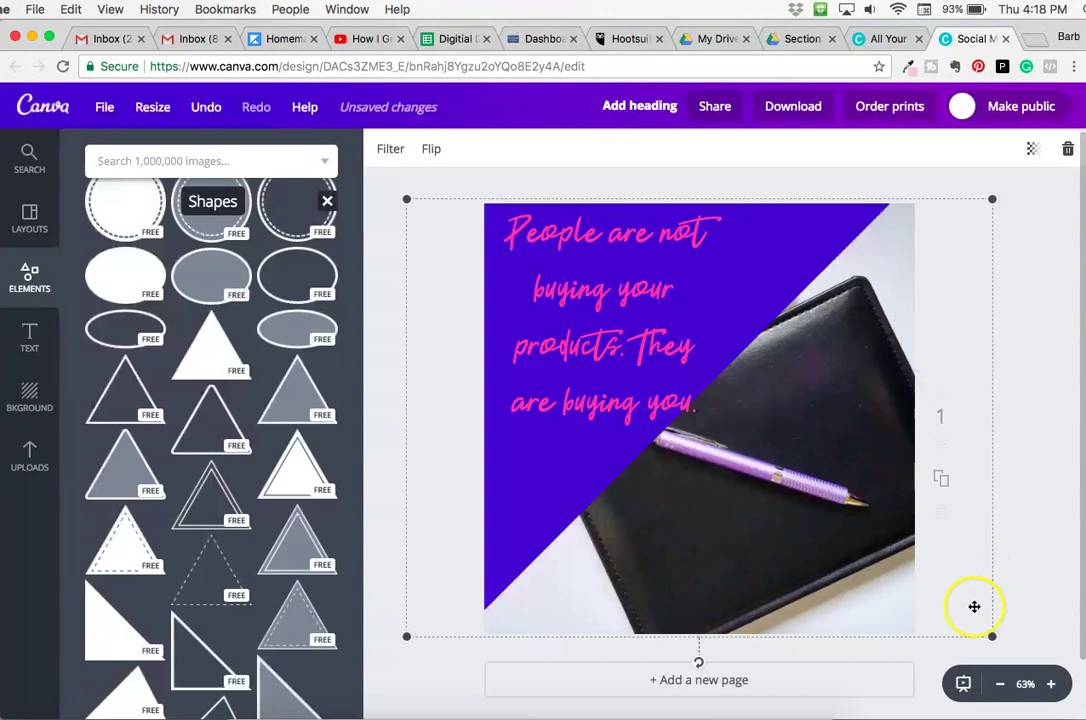
- Rotate the desk photo to a tilt, then move the quote against the left edge and narrow it
drag(698, 662, 395, 398)
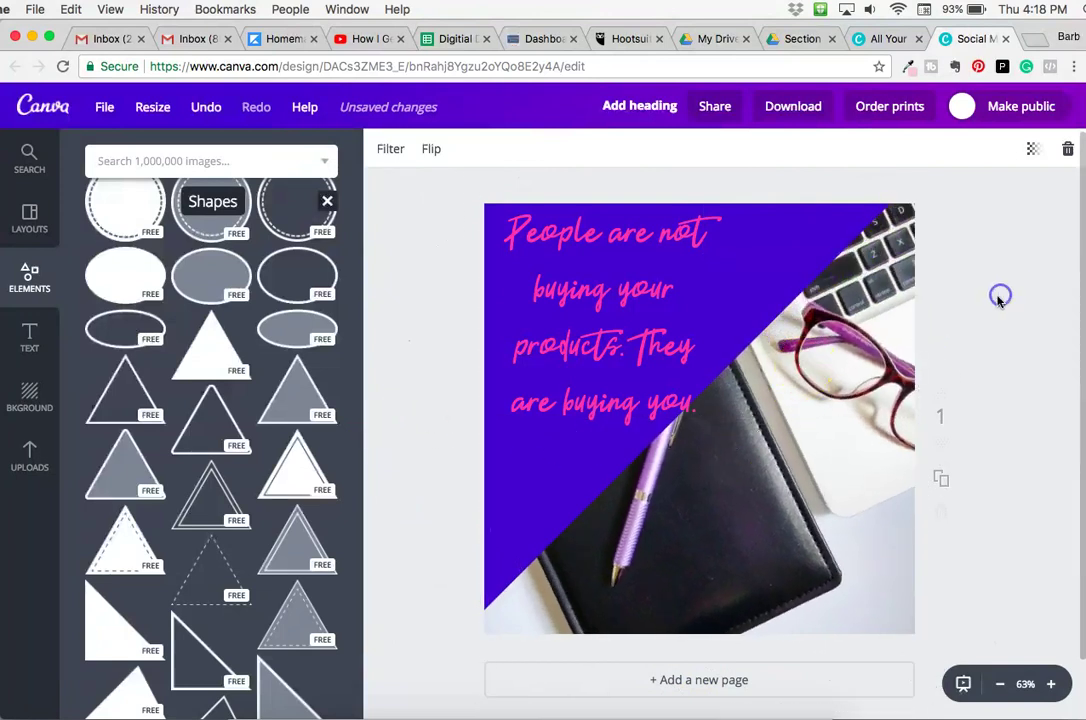
drag(700, 313, 647, 306)
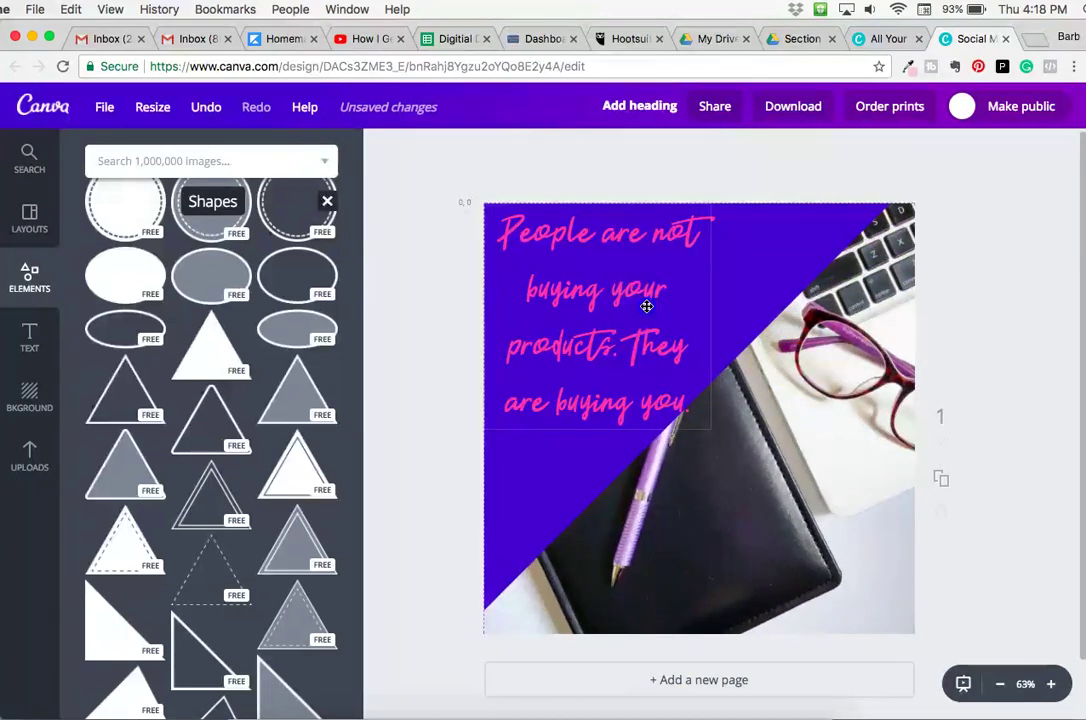
click(662, 368)
drag(713, 302, 690, 315)
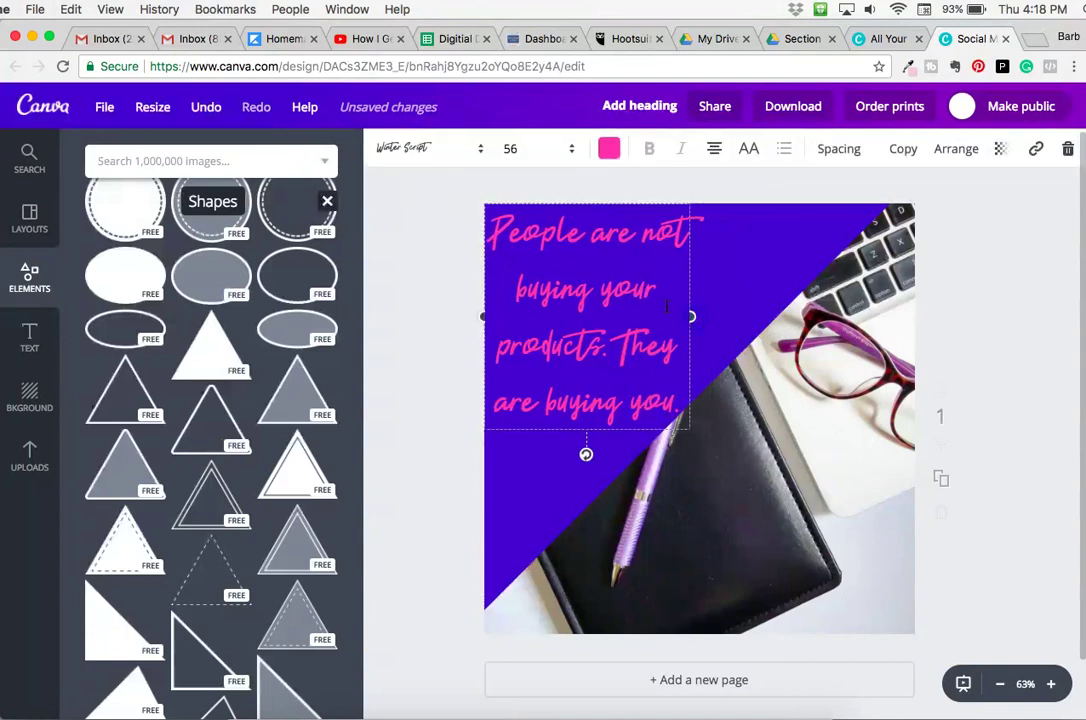
click(990, 268)
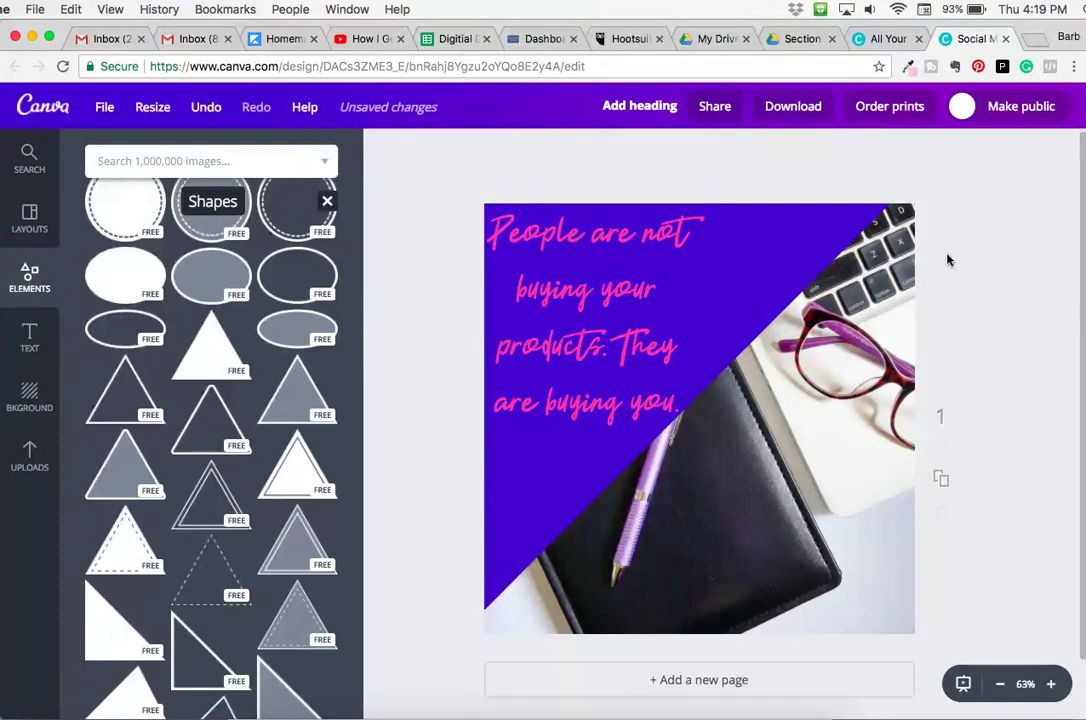
- Delete the purple triangle, add a 12-point star, and centre the quote on it
drag(356, 381, 362, 591)
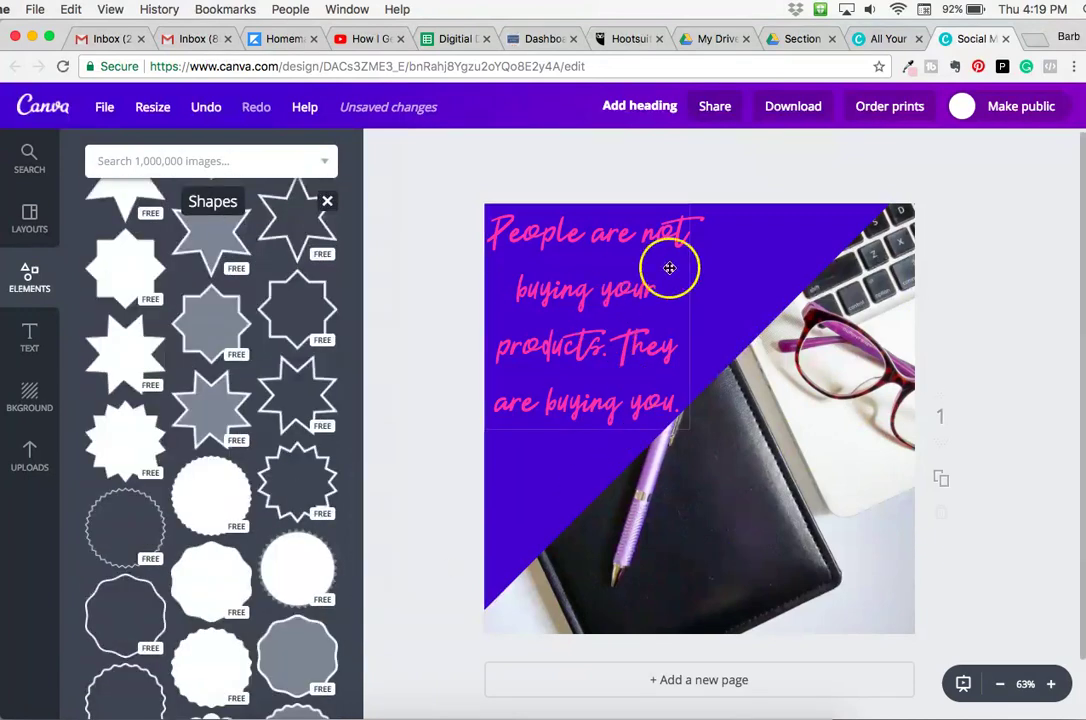
click(767, 259)
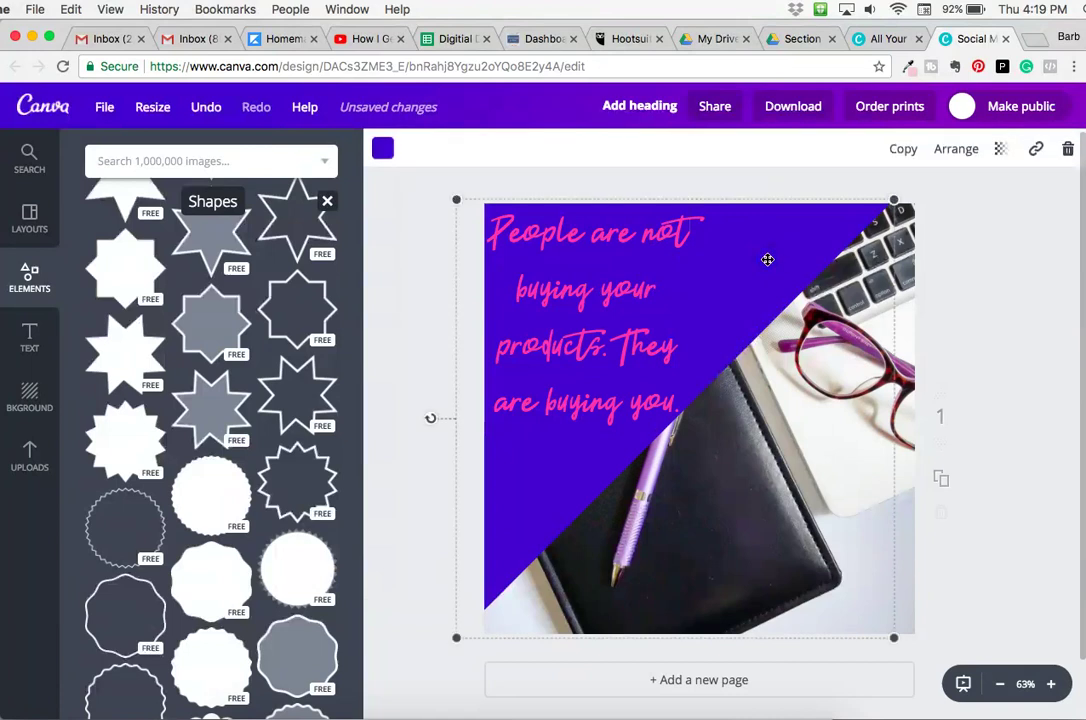
key(Delete)
drag(144, 438, 795, 387)
click(539, 225)
double_click(527, 229)
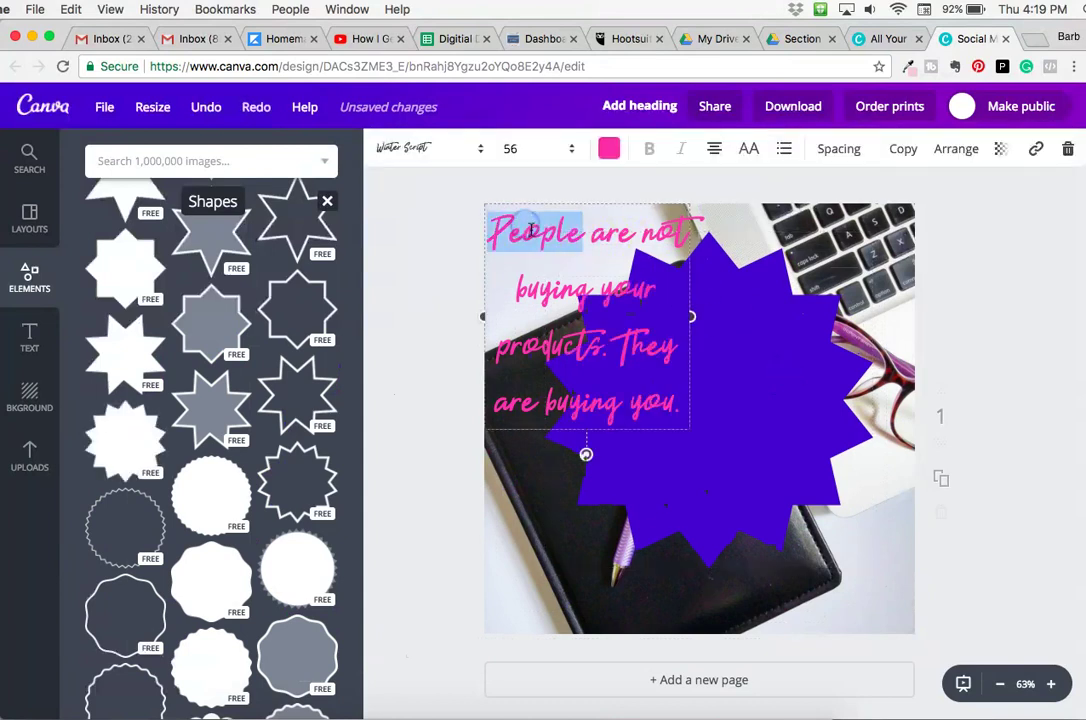
drag(617, 202, 748, 292)
click(992, 350)
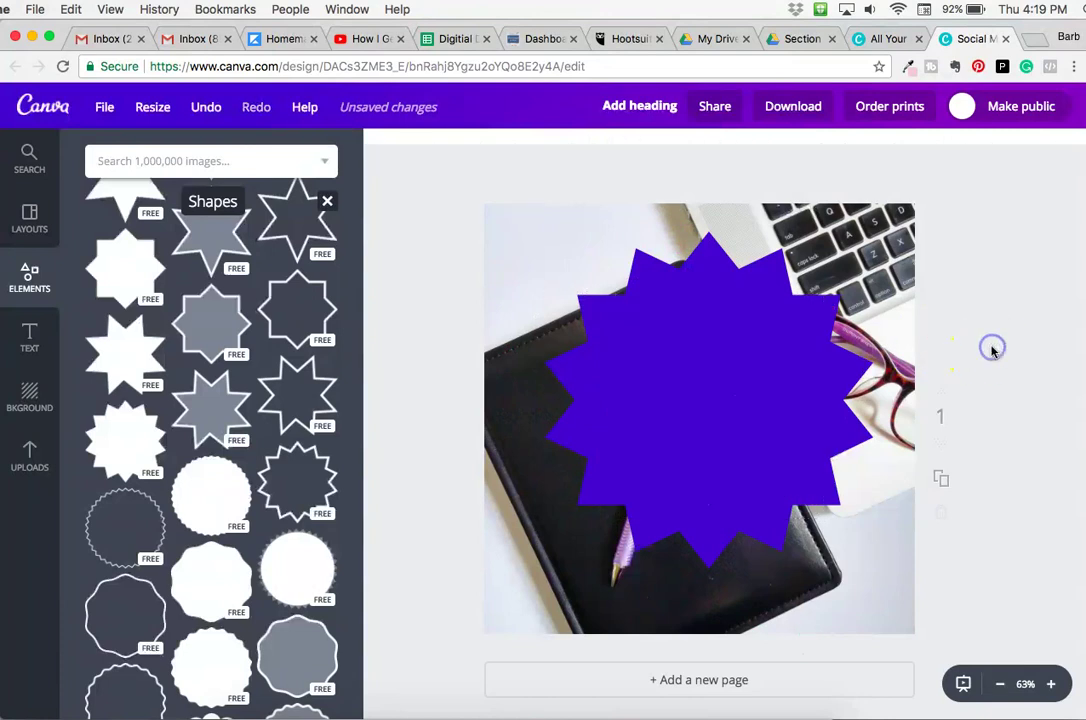
- Send the star behind the quote text
click(751, 388)
click(956, 149)
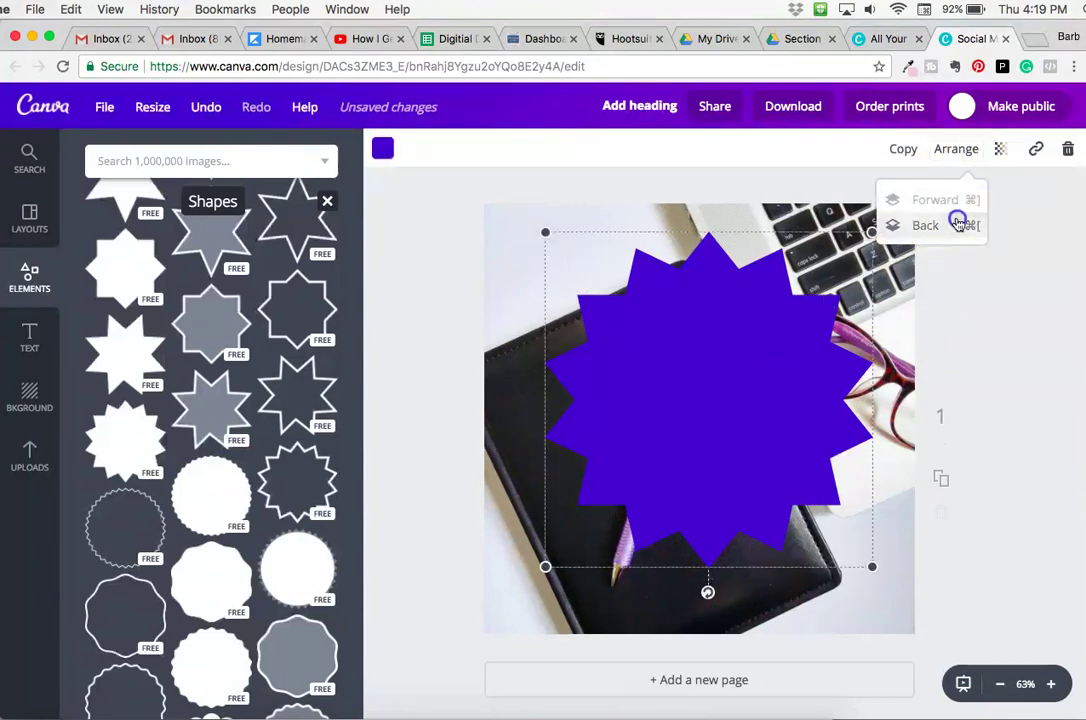
click(950, 224)
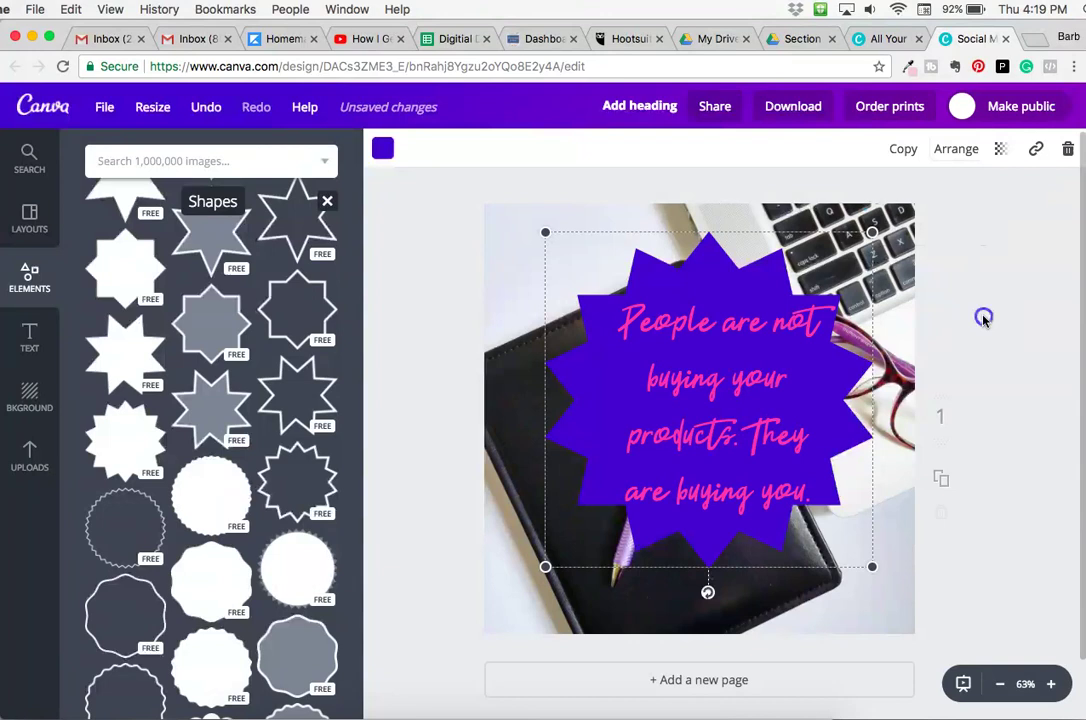
click(983, 318)
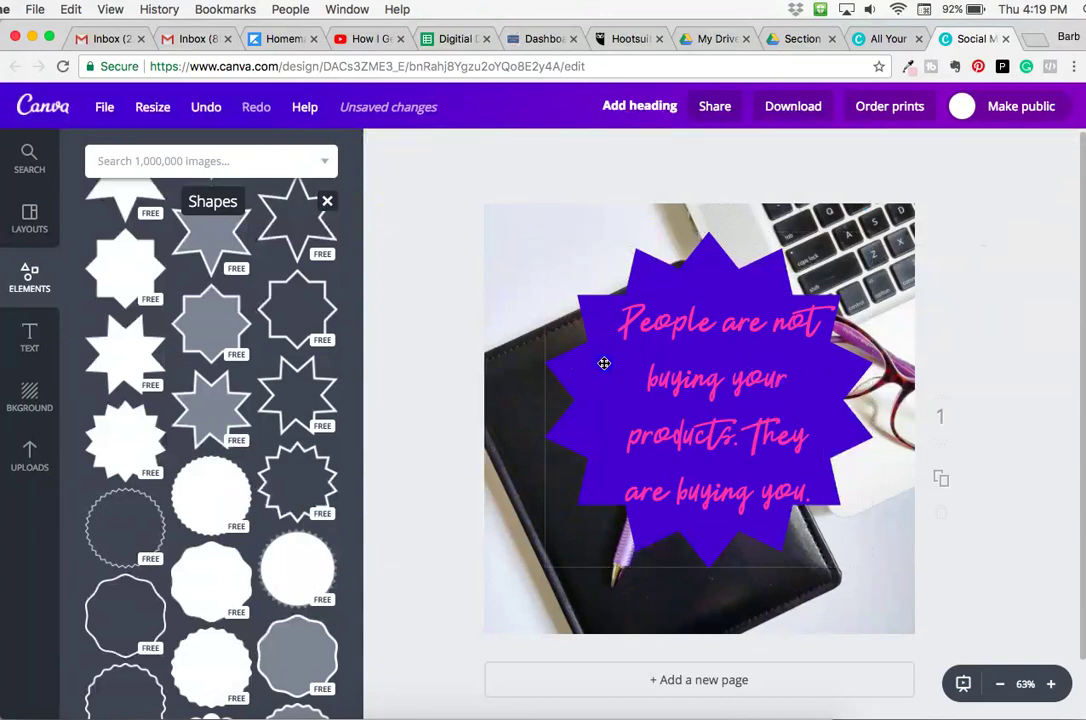
- Colour the star yellow, briefly trying light blue before returning to yellow
click(604, 363)
click(382, 148)
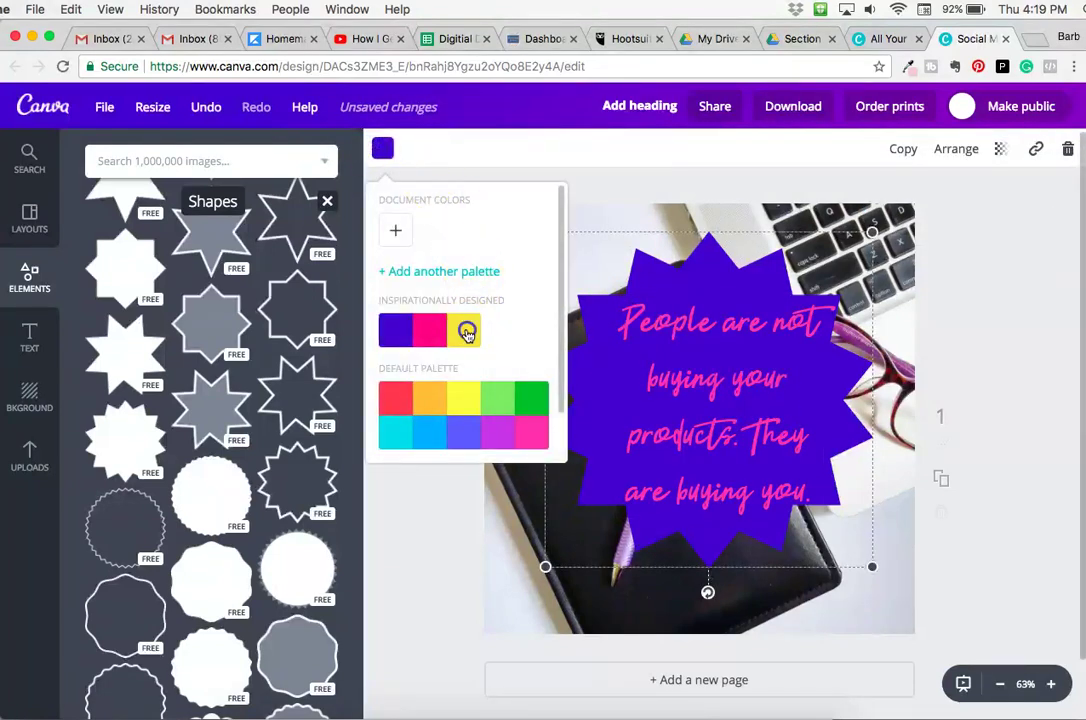
click(466, 333)
click(377, 150)
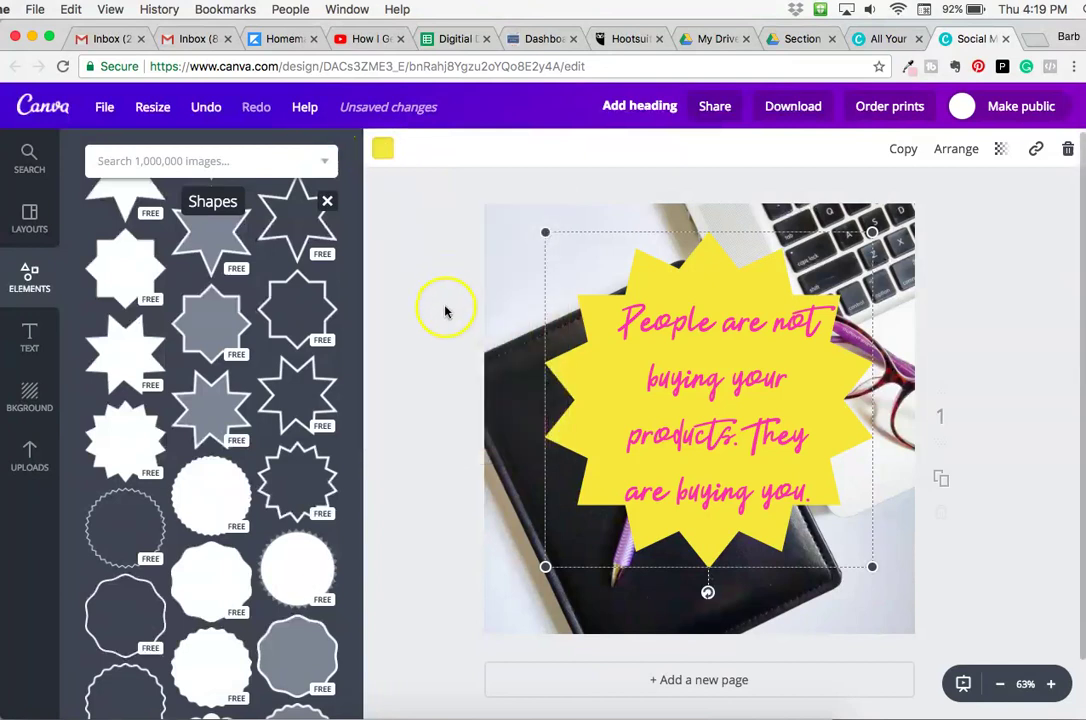
click(378, 149)
click(430, 432)
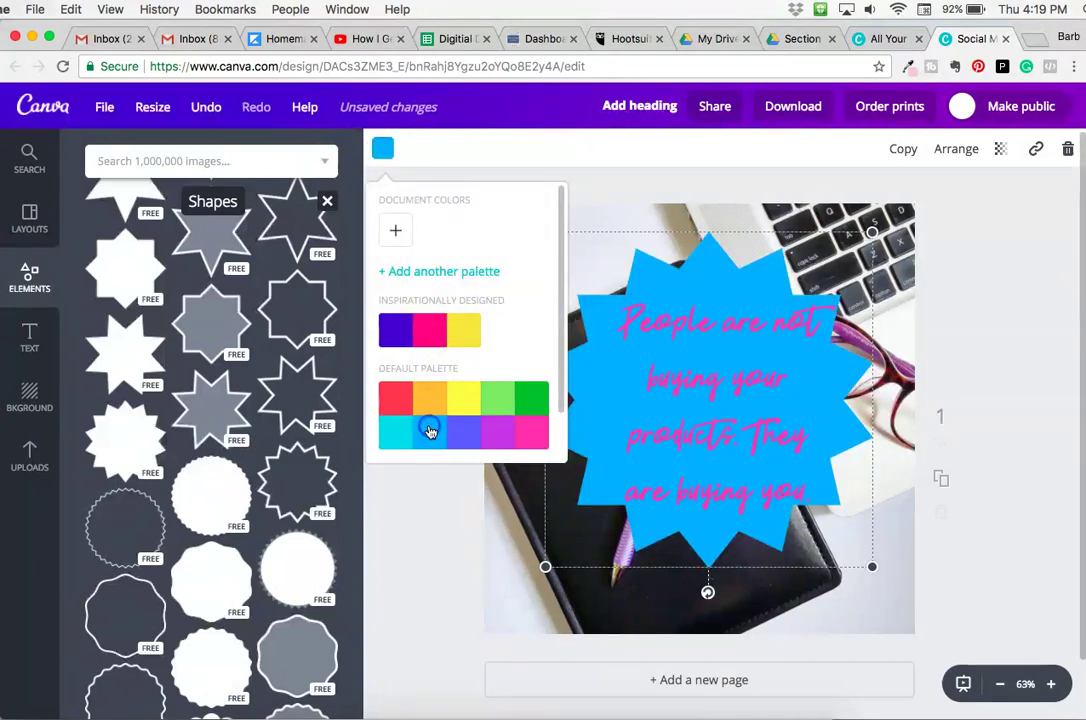
click(994, 359)
click(381, 147)
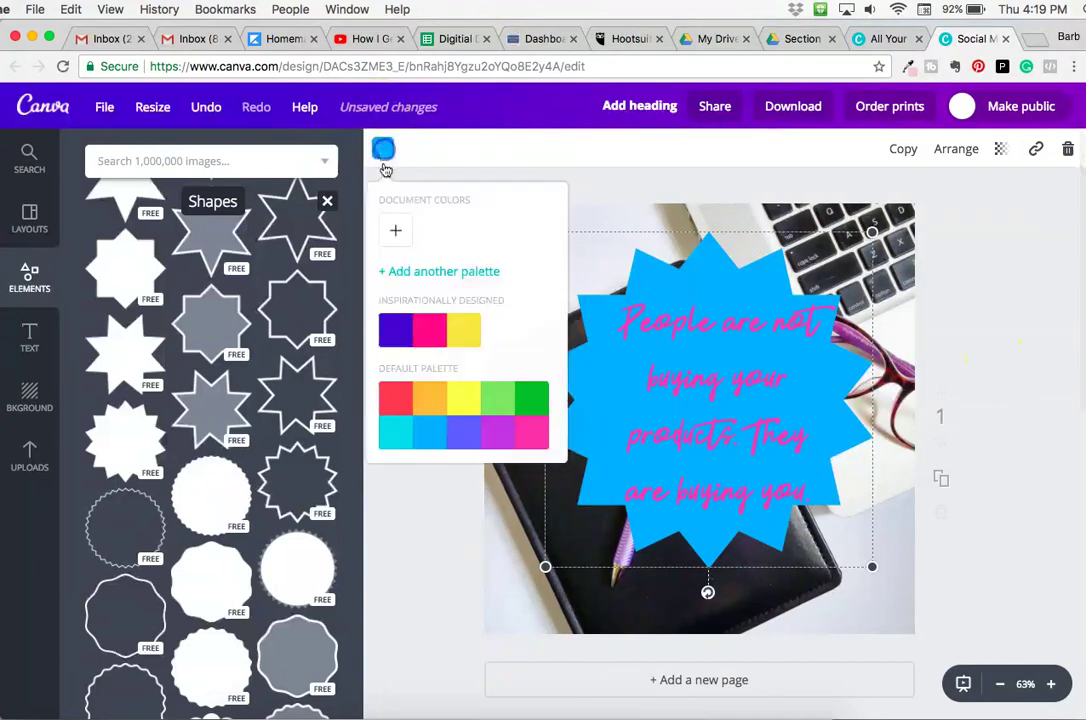
click(462, 333)
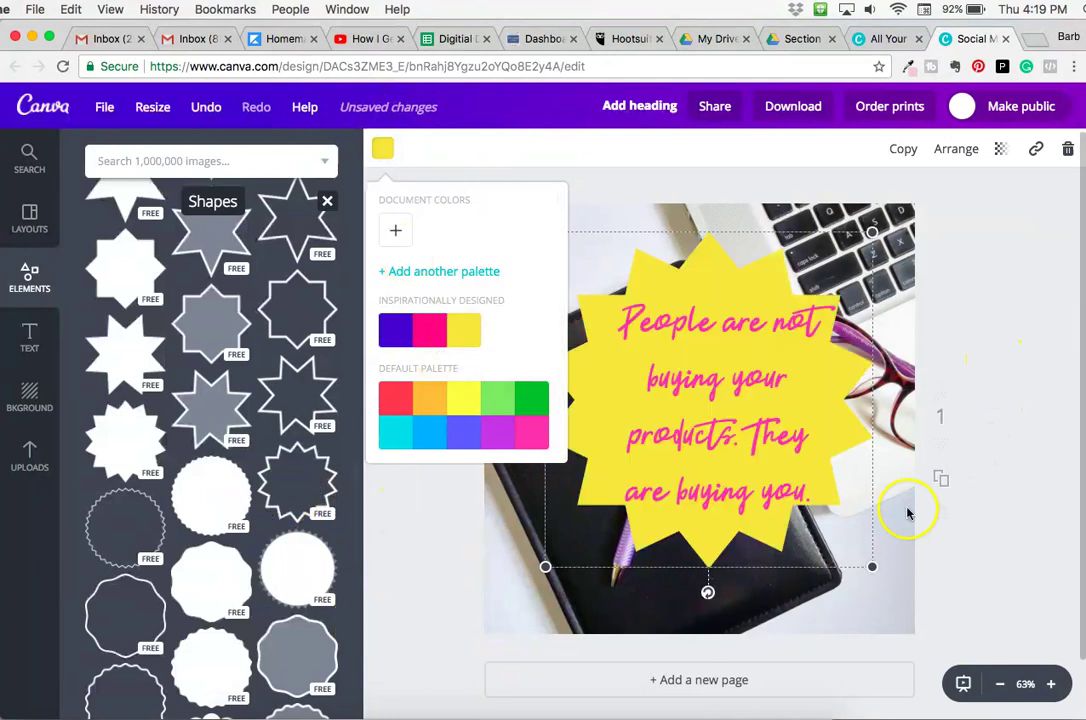
click(1008, 341)
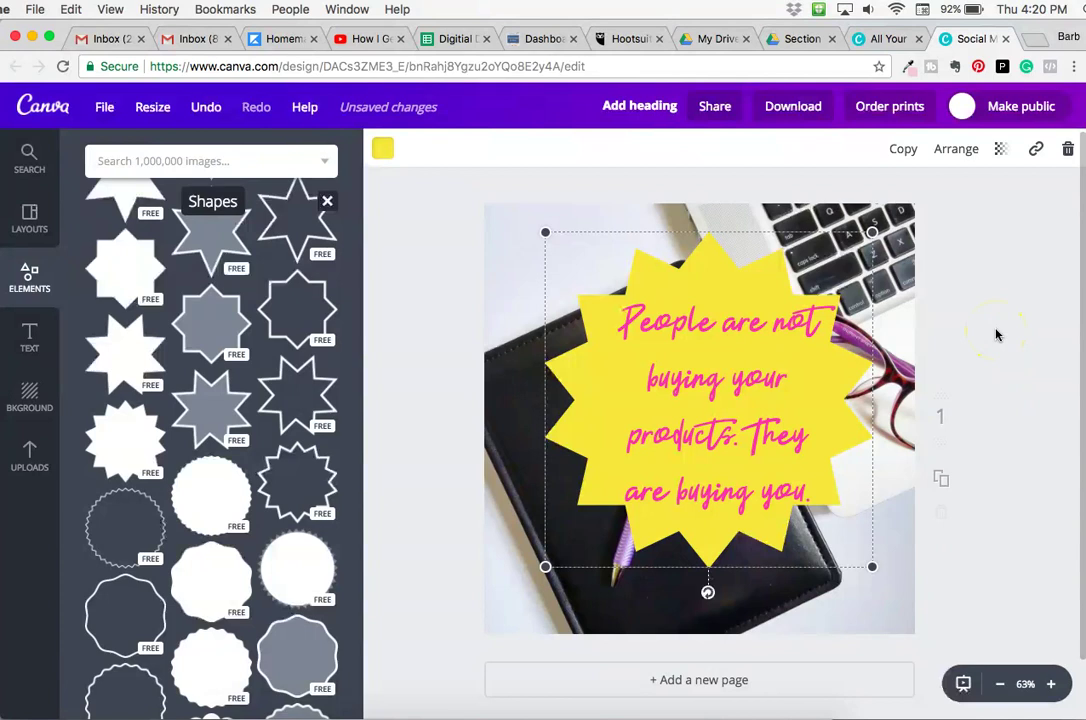
click(979, 274)
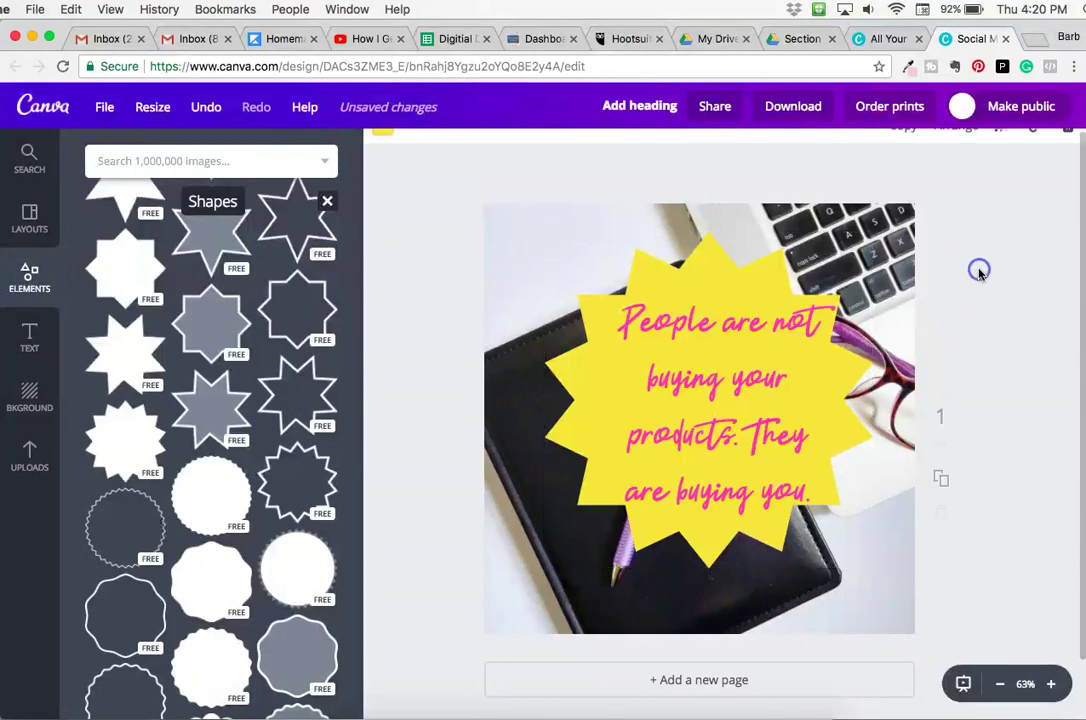